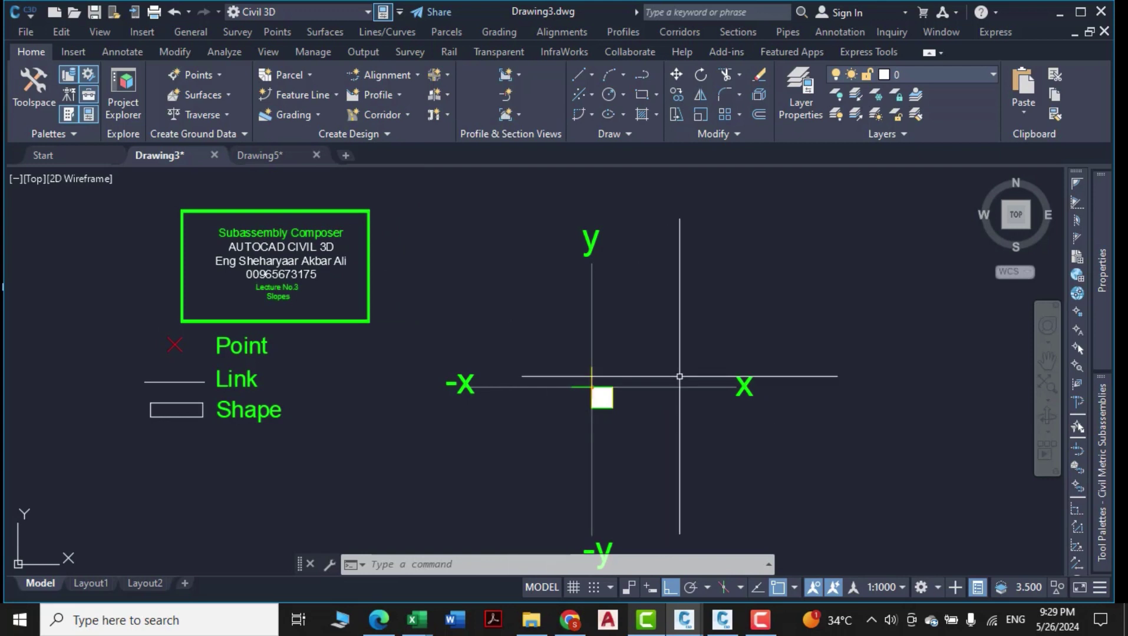
# Erase the square-shaped subassembly attached to the marker at the origin of the x-y axes
pyautogui.scroll(8, 589, 394)
pyautogui.click(584, 390)
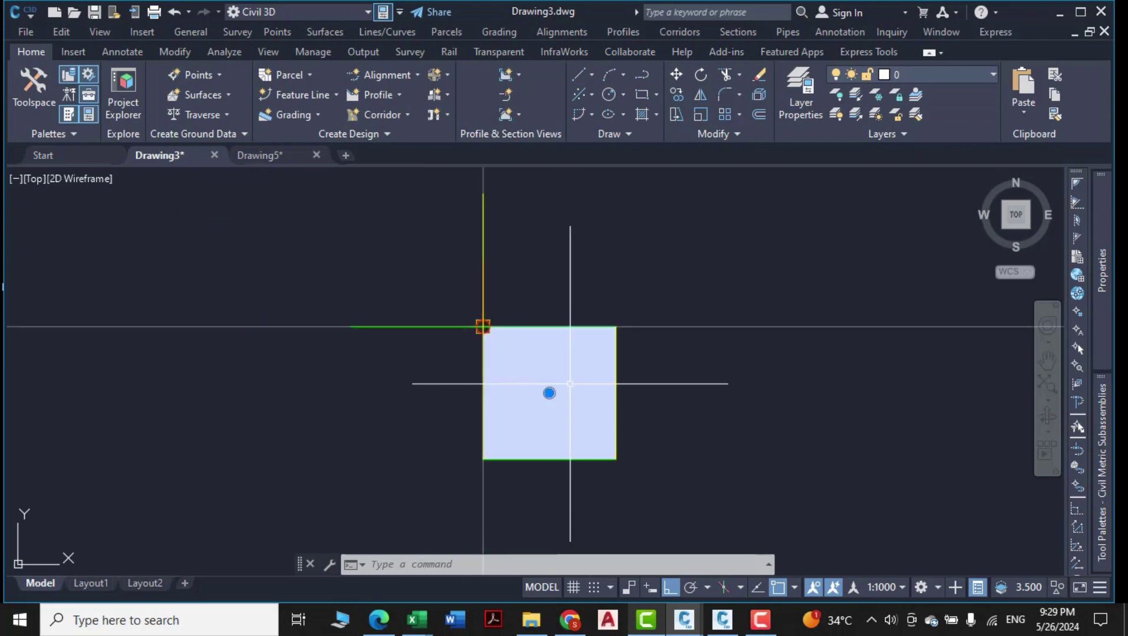
pyautogui.press('Delete')
pyautogui.scroll(-3, 580, 407)
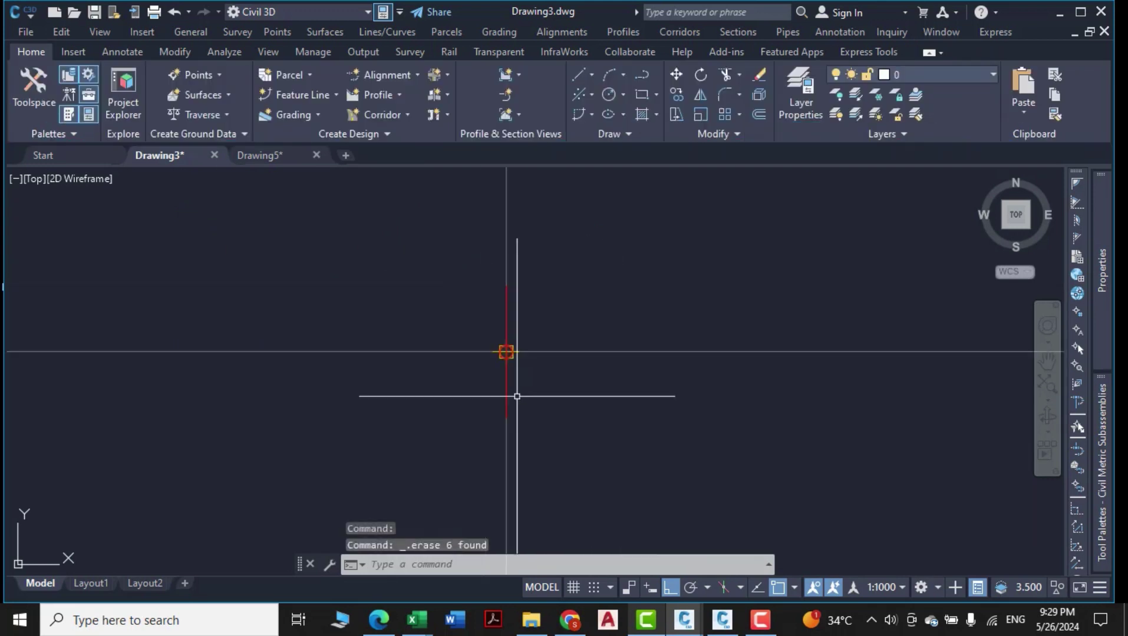
pyautogui.scroll(-5, 554, 413)
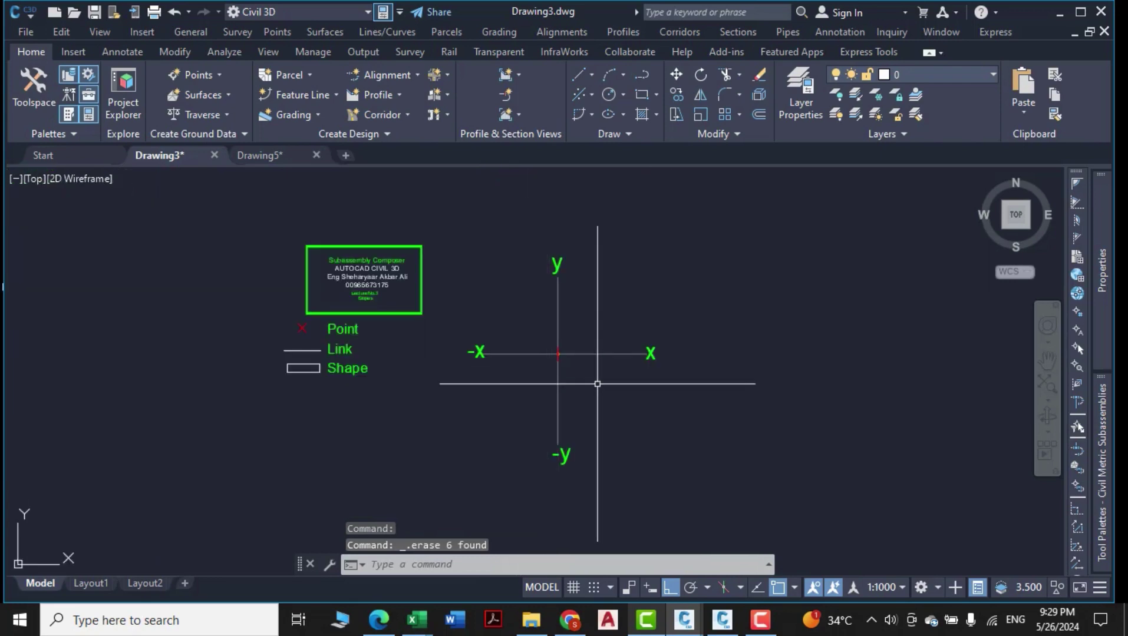
pyautogui.click(724, 620)
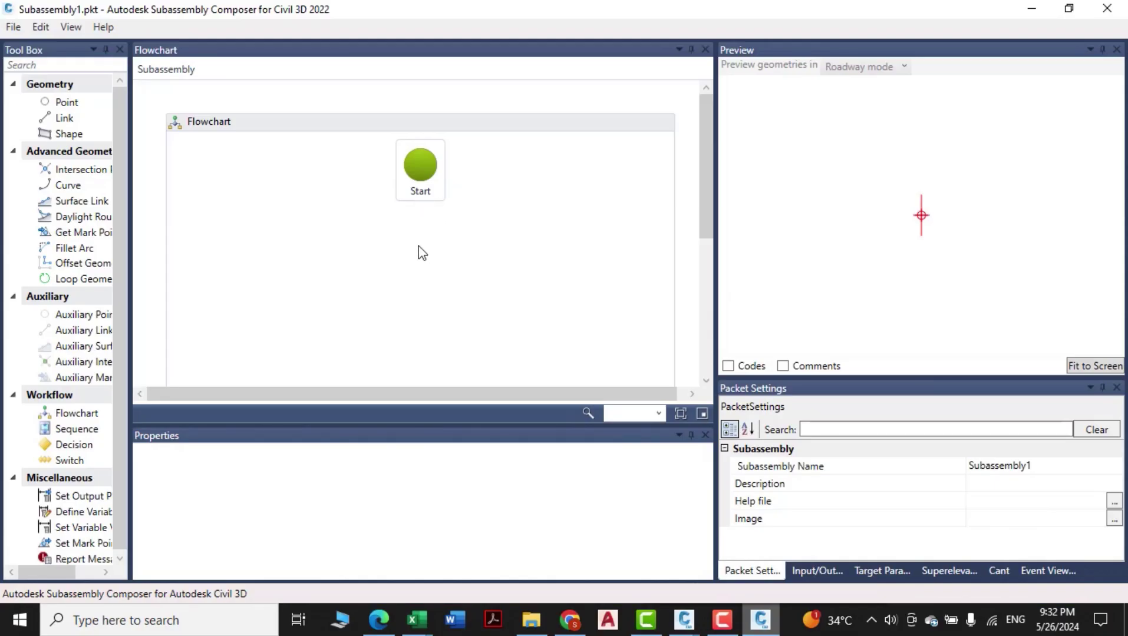
pyautogui.click(684, 620)
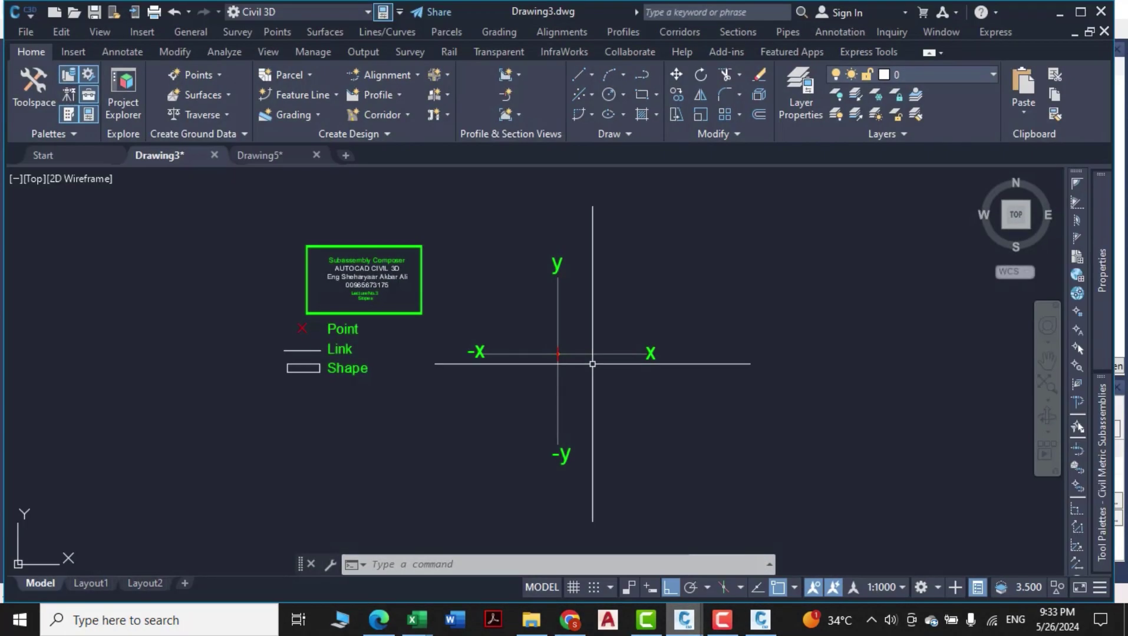
pyautogui.scroll(5, 579, 360)
pyautogui.moveTo(551, 398); pyautogui.dragTo(501, 310, button='middle')
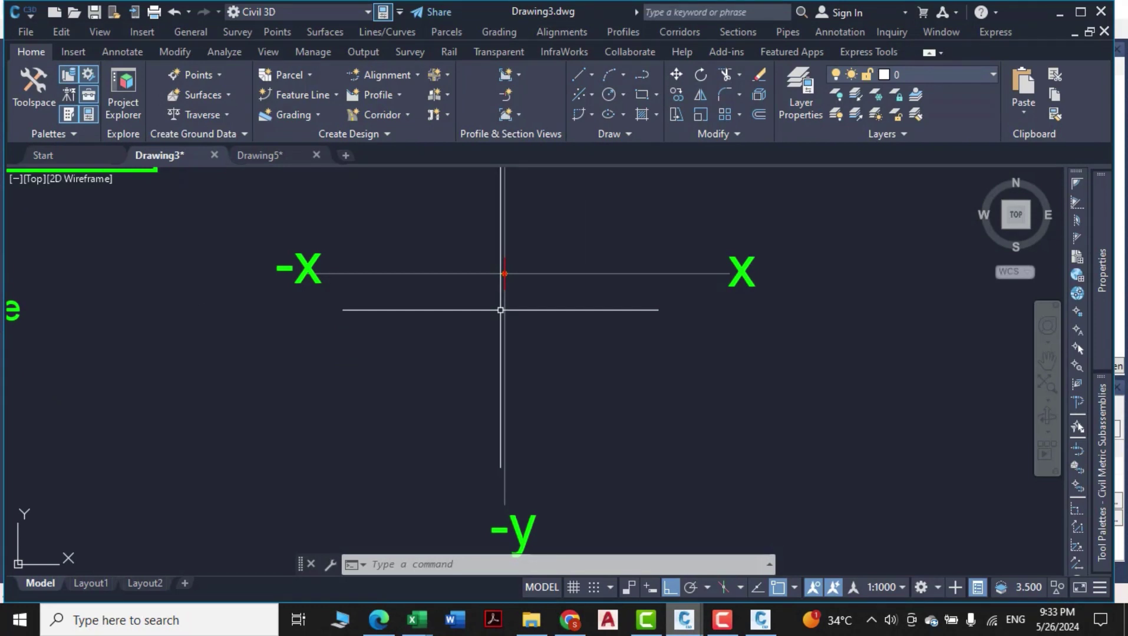
pyautogui.write('pl')
pyautogui.press('Return')
pyautogui.scroll(4, 508, 303)
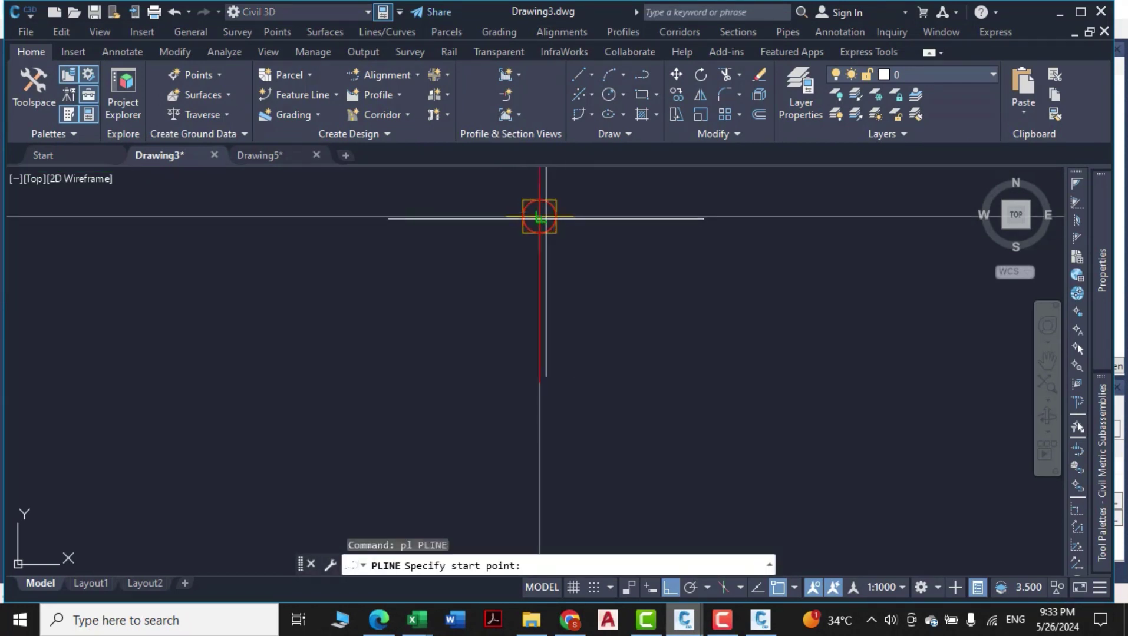
pyautogui.click(540, 216)
pyautogui.scroll(-3, 574, 282)
pyautogui.moveTo(575, 282)
pyautogui.mouseDown(button='middle')
pyautogui.moveTo(618, 288)
pyautogui.moveTo(566, 278)
pyautogui.mouseUp(button='middle')
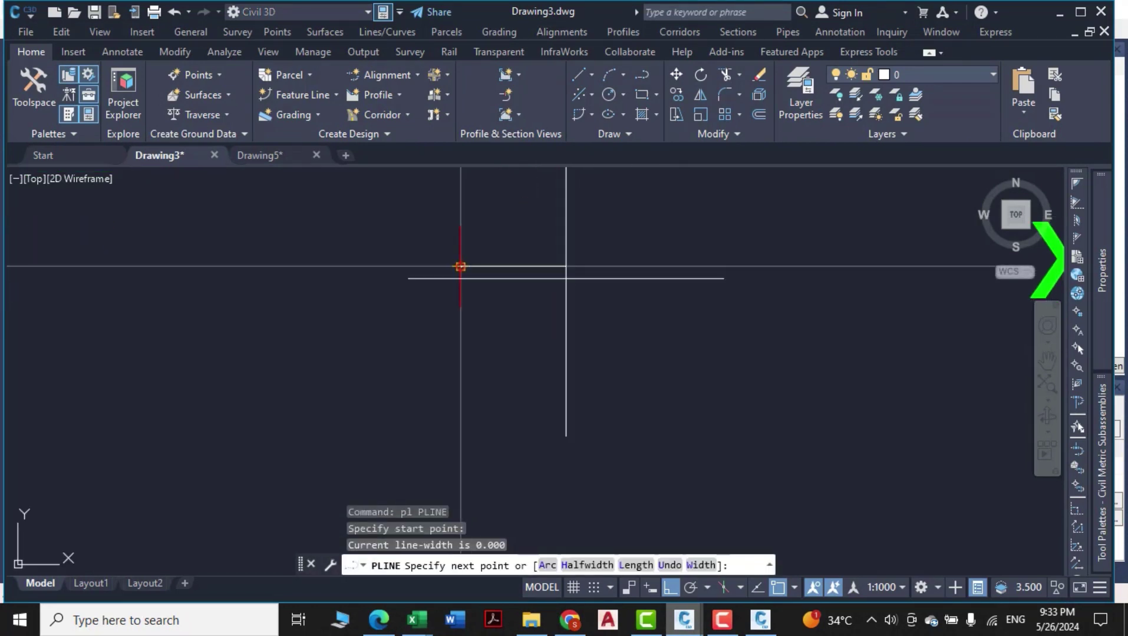
# Turn Ortho mode off and cancel the polyline in progress
pyautogui.press('F8')
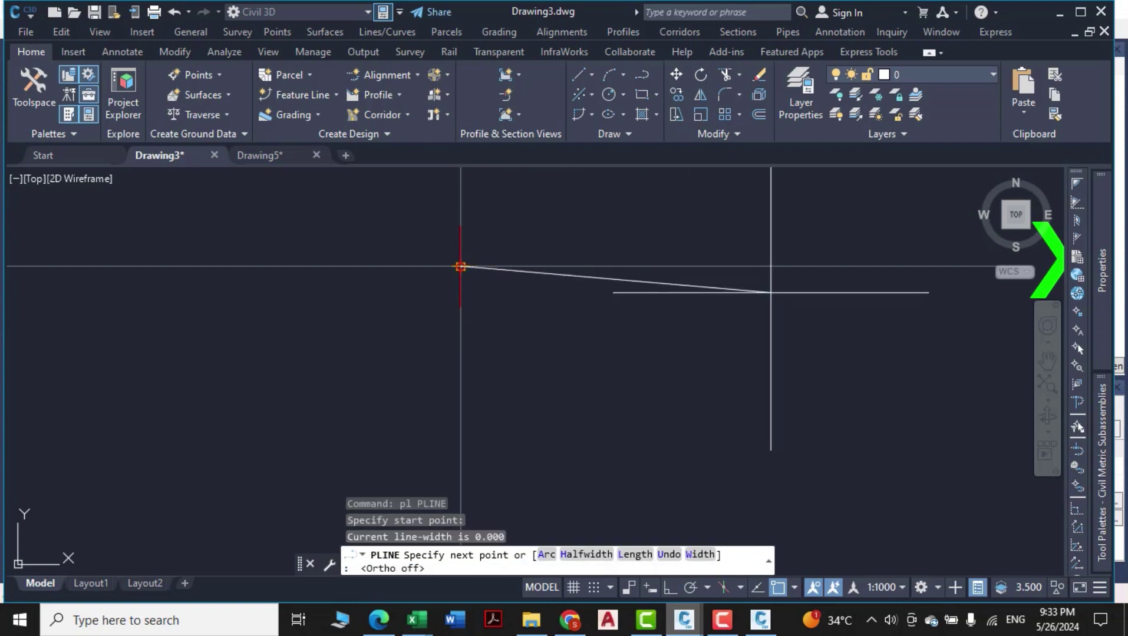
pyautogui.scroll(-6, 682, 304)
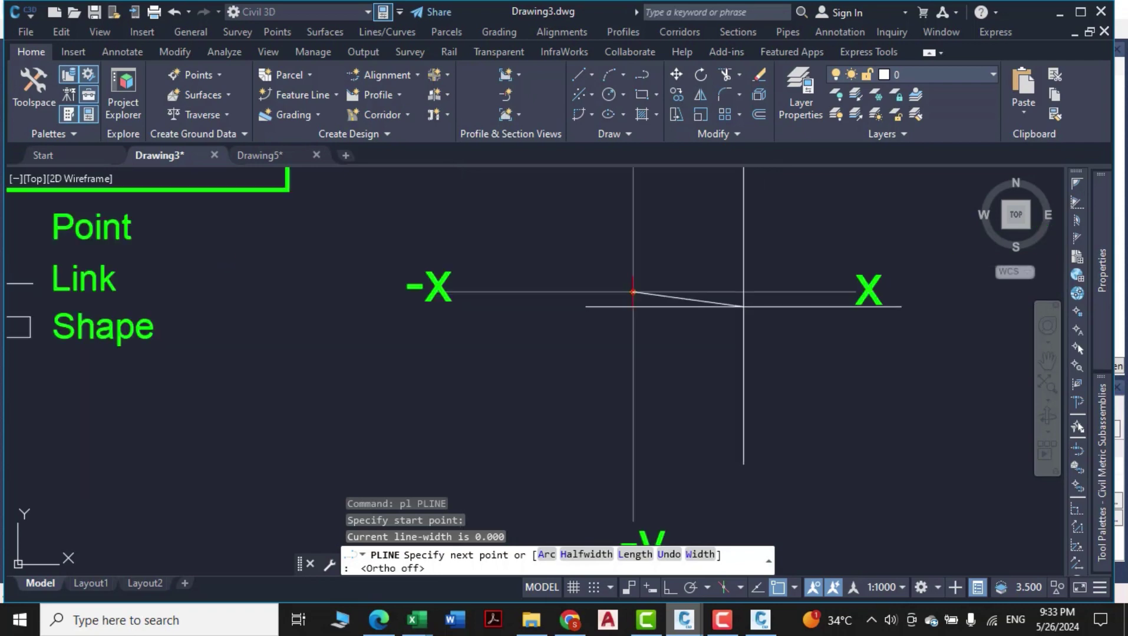
pyautogui.press('Escape')
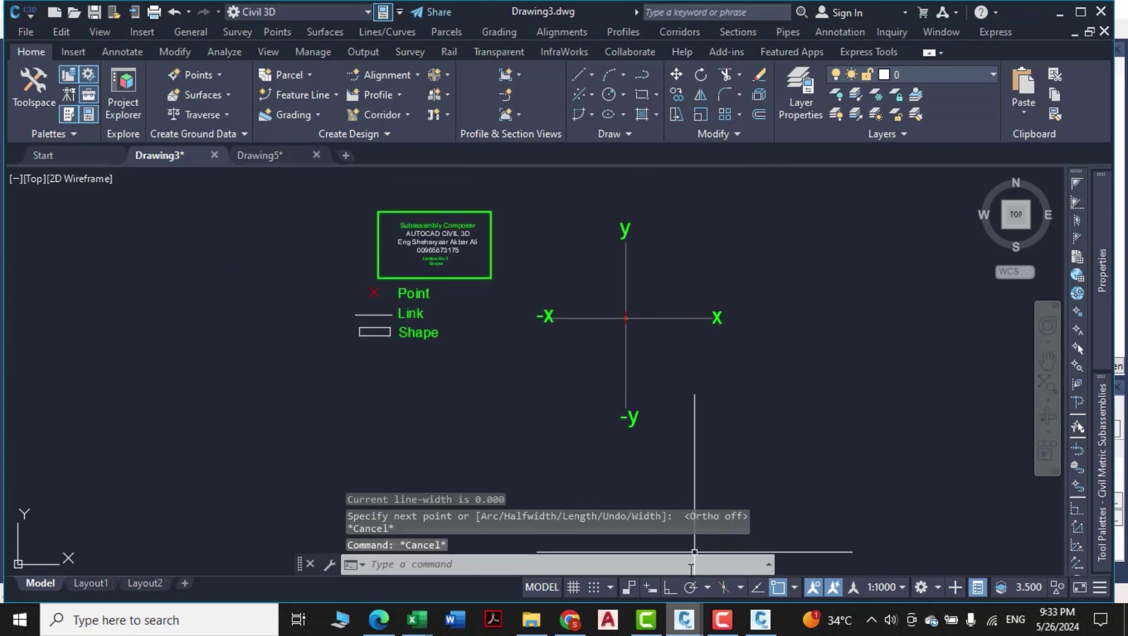
# Switch to Subassembly Composer and place a Point element directly below Start in the flowchart
pyautogui.click(761, 619)
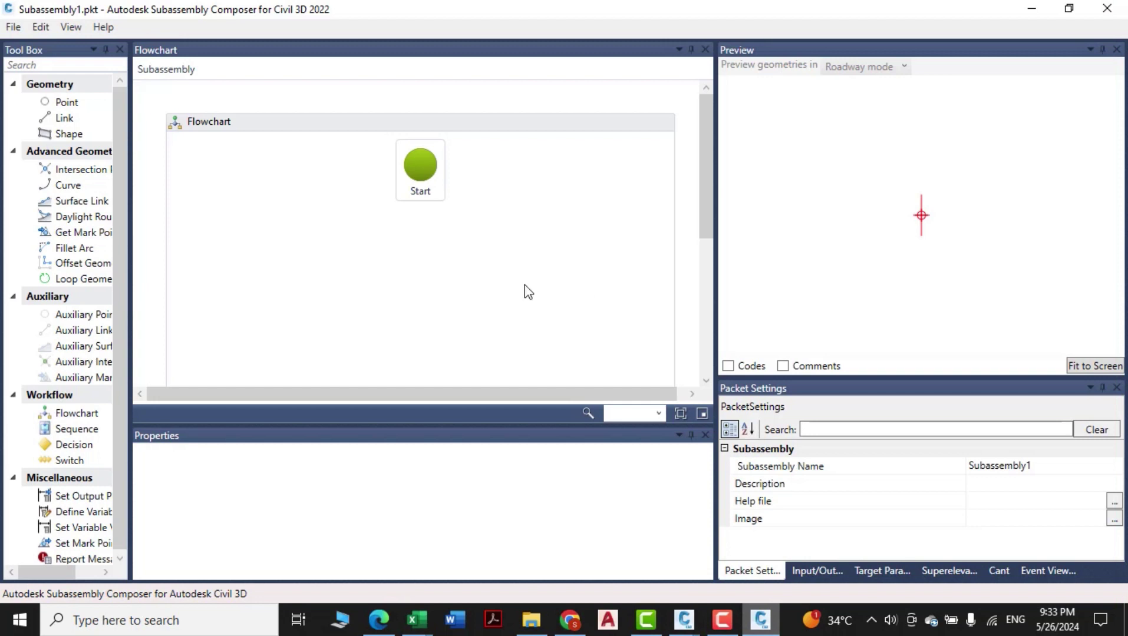
pyautogui.moveTo(66, 102); pyautogui.dragTo(416, 221)
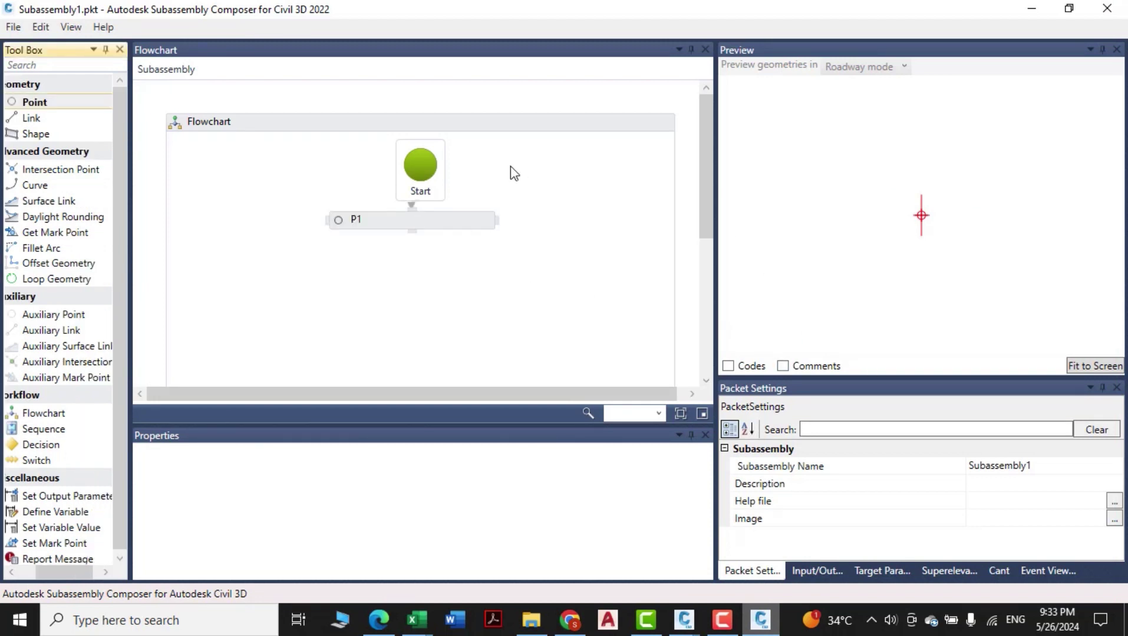
pyautogui.click(411, 218)
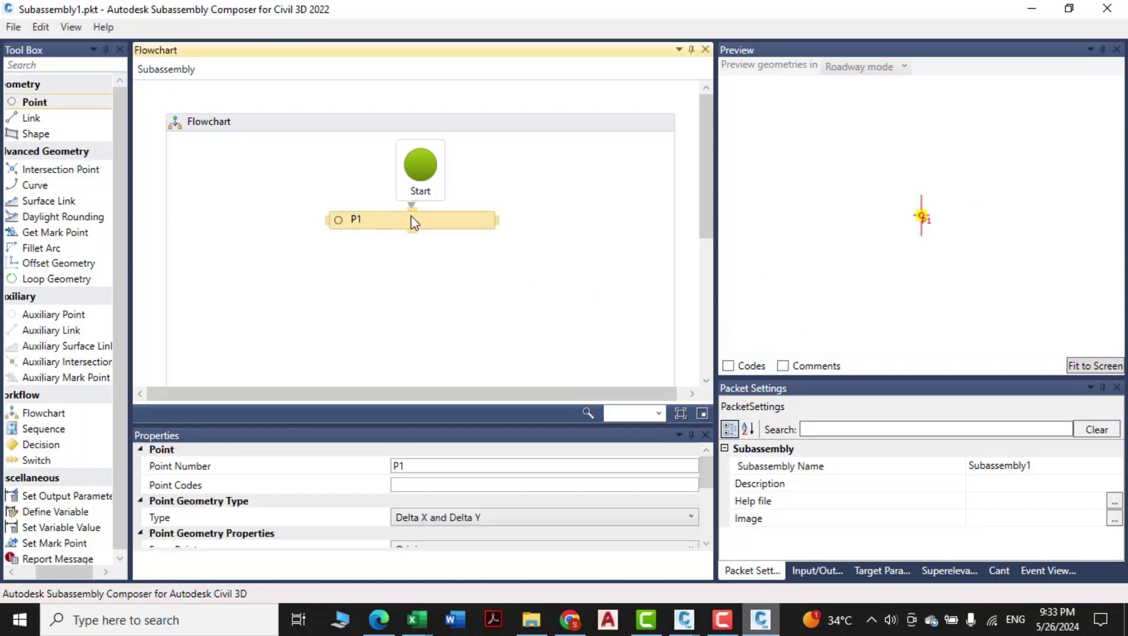
# Rename the first point's flowchart element as Orign and add a second Point element directly below it
pyautogui.doubleClick(381, 224)
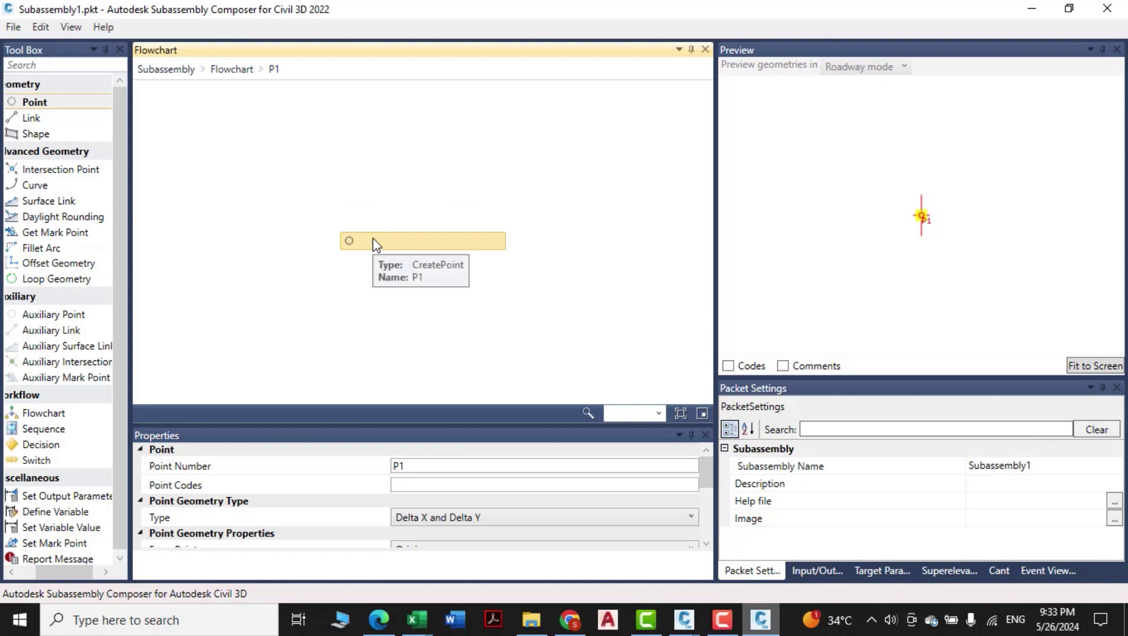
pyautogui.write('Orign')
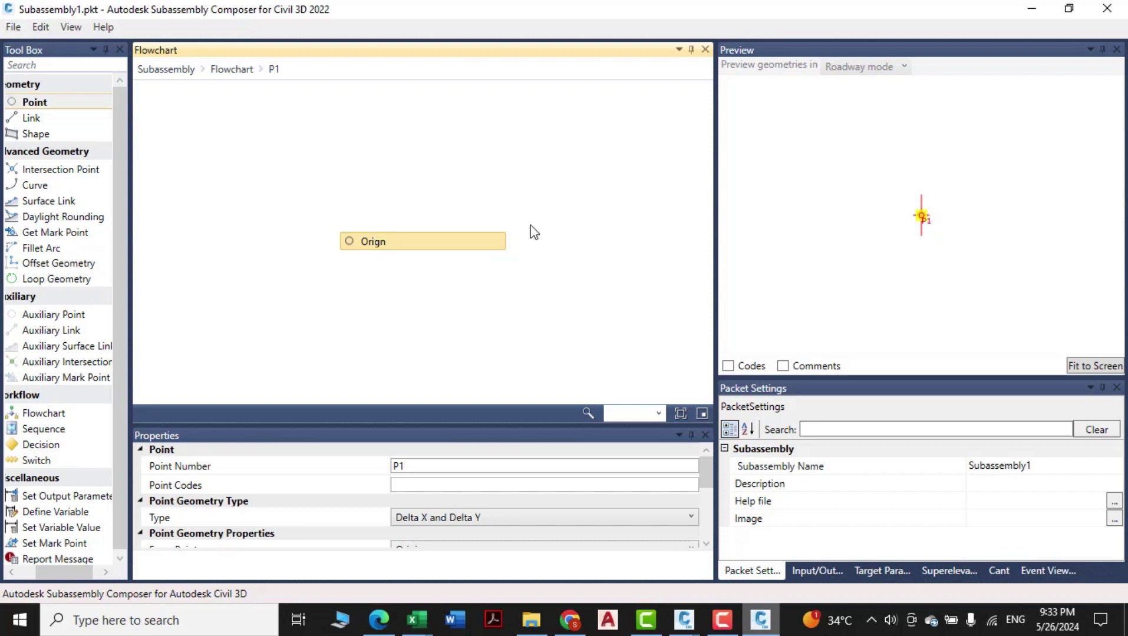
pyautogui.click(459, 290)
pyautogui.click(405, 192)
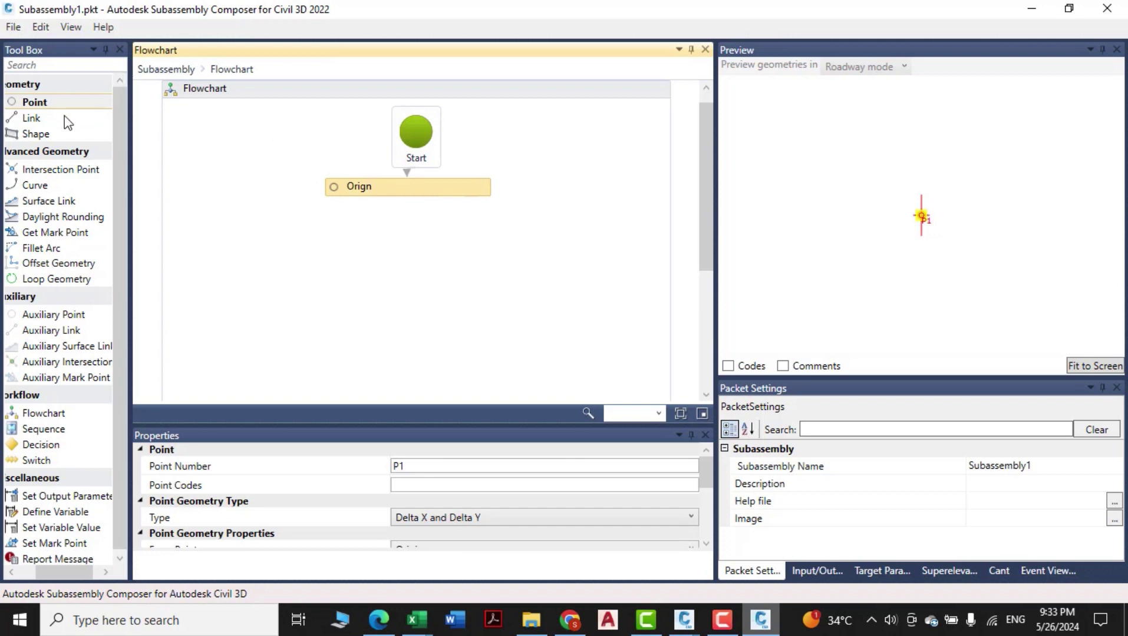
pyautogui.moveTo(27, 105); pyautogui.dragTo(380, 218)
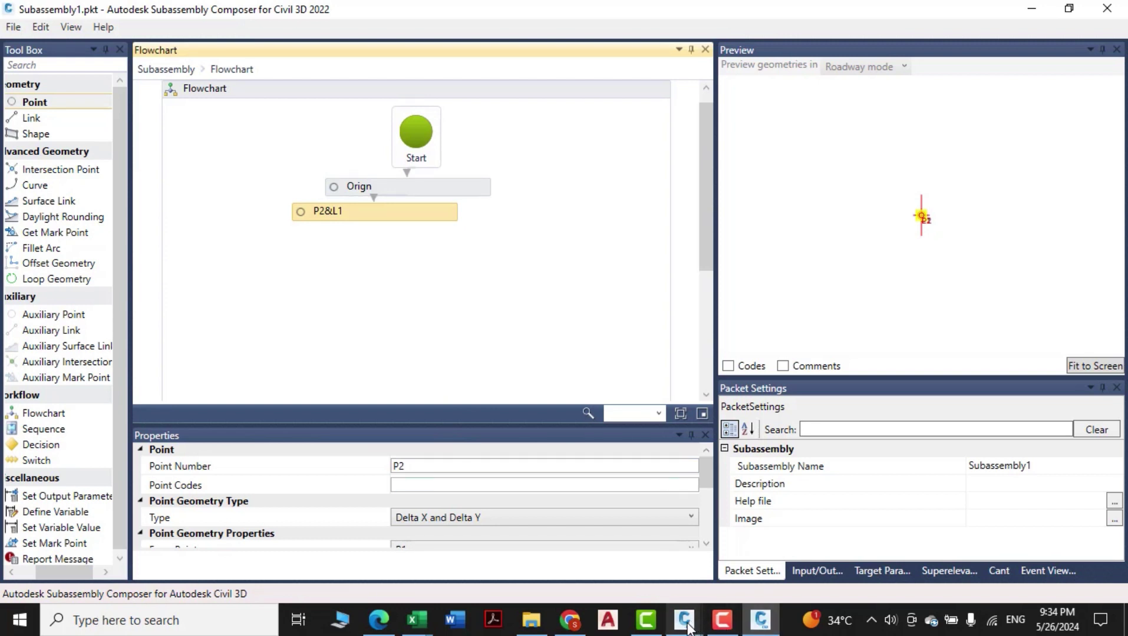
# Switch to Civil 3D and draw a single-segment polyline from the origin, sloping slightly below the positive x axis
pyautogui.moveTo(686, 625)
pyautogui.click(609, 550)
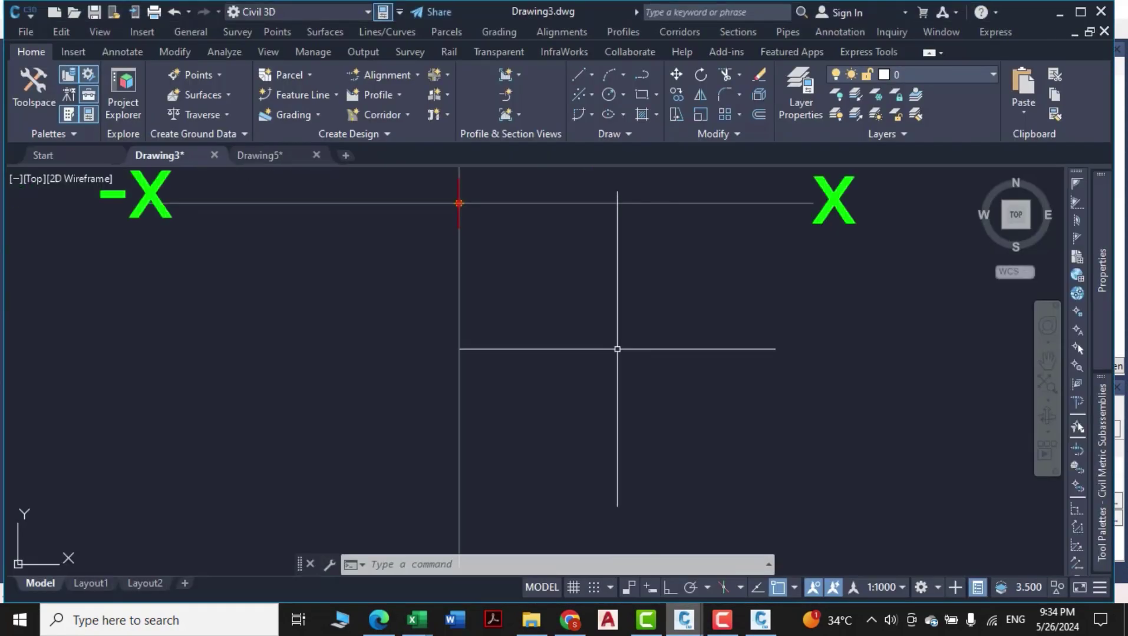
pyautogui.write('pl')
pyautogui.press('Return')
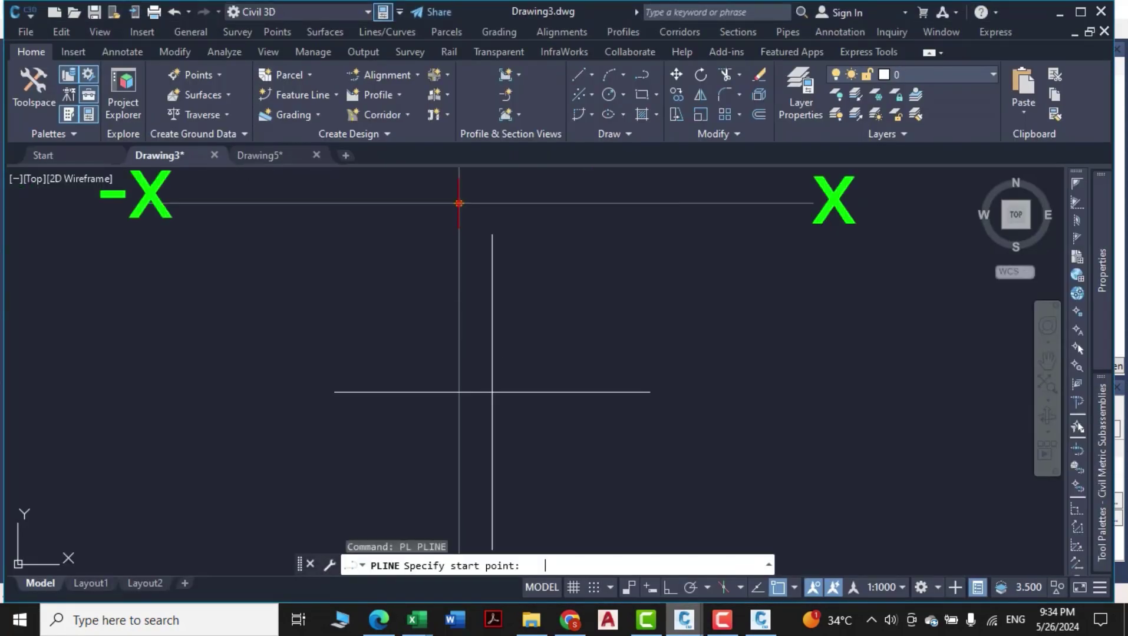
pyautogui.scroll(5, 455, 211)
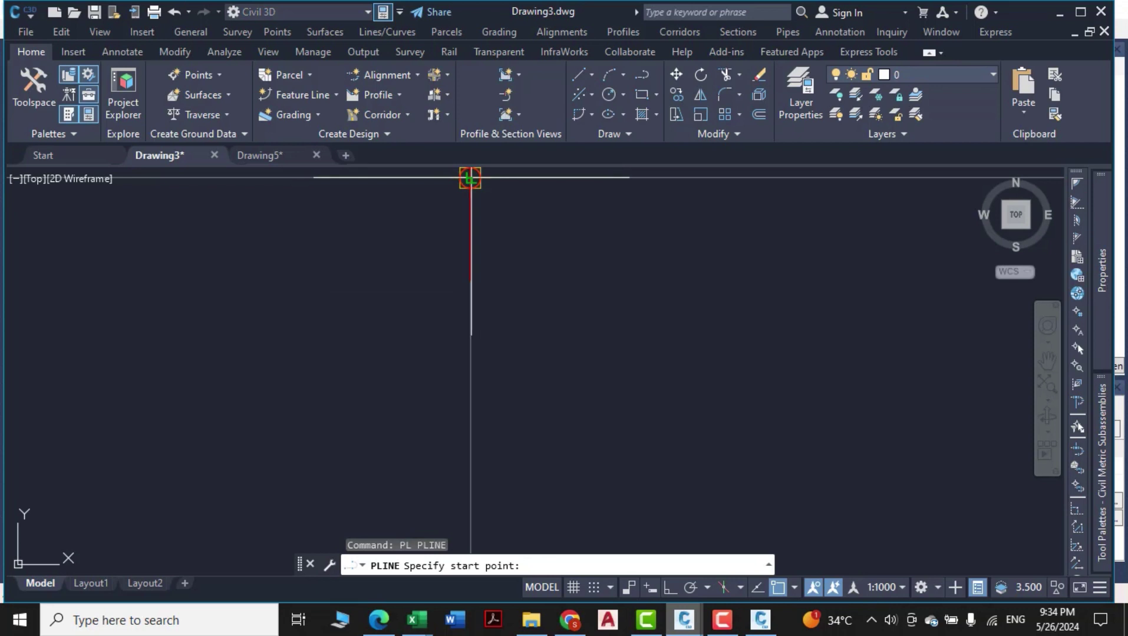
pyautogui.click(470, 178)
pyautogui.scroll(-4, 554, 269)
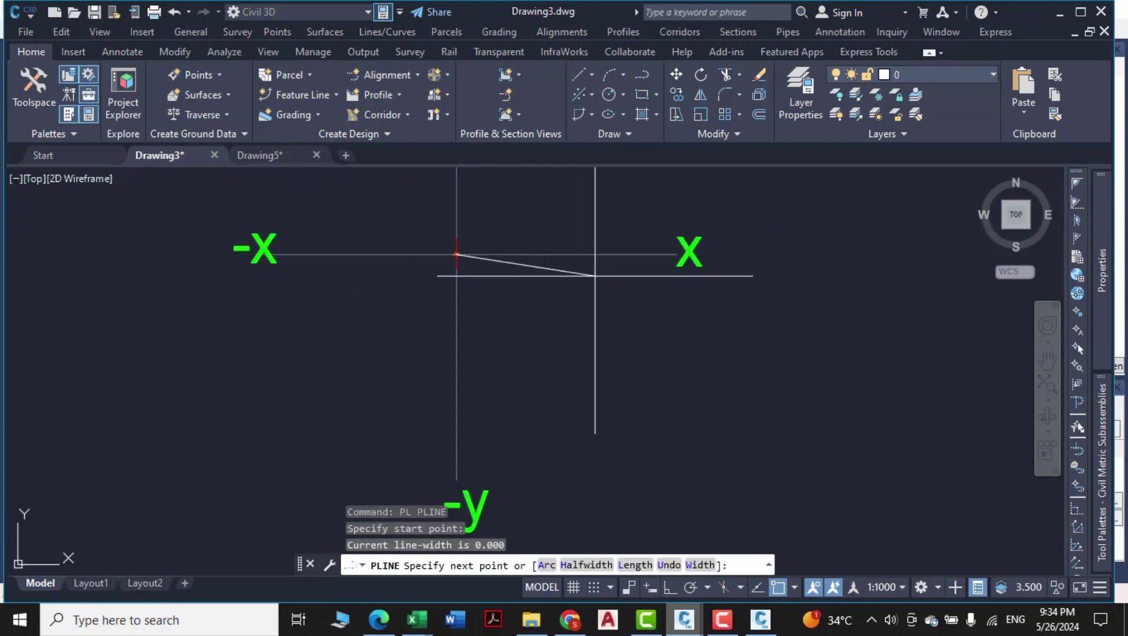
pyautogui.click(595, 276)
pyautogui.press('Escape')
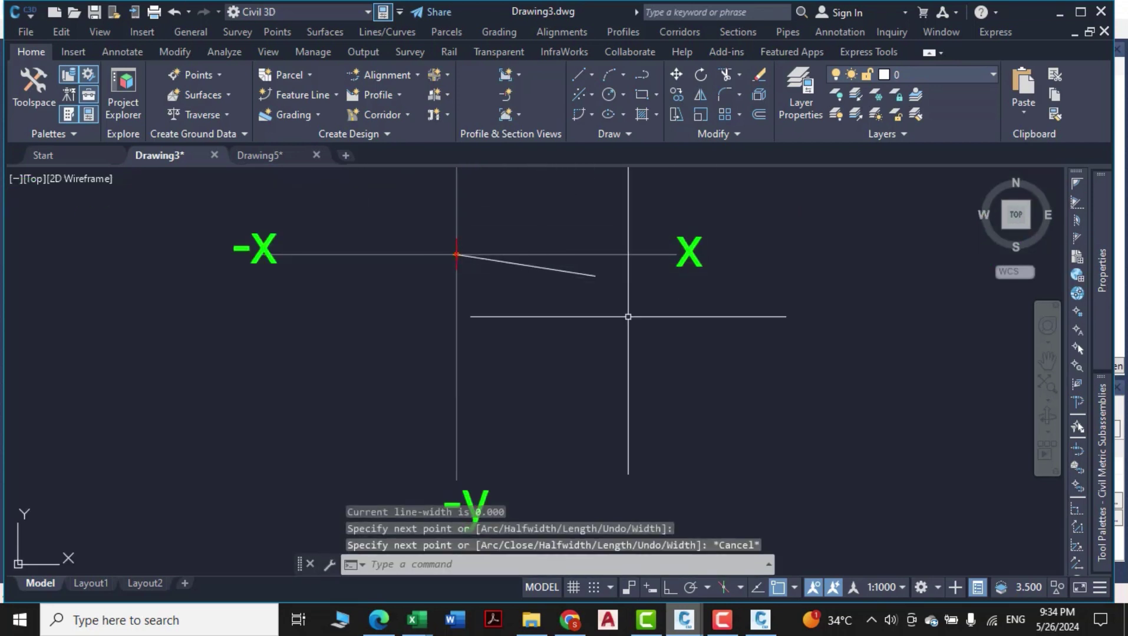
pyautogui.scroll(-5, 629, 318)
pyautogui.scroll(4, 642, 339)
pyautogui.moveTo(570, 620)
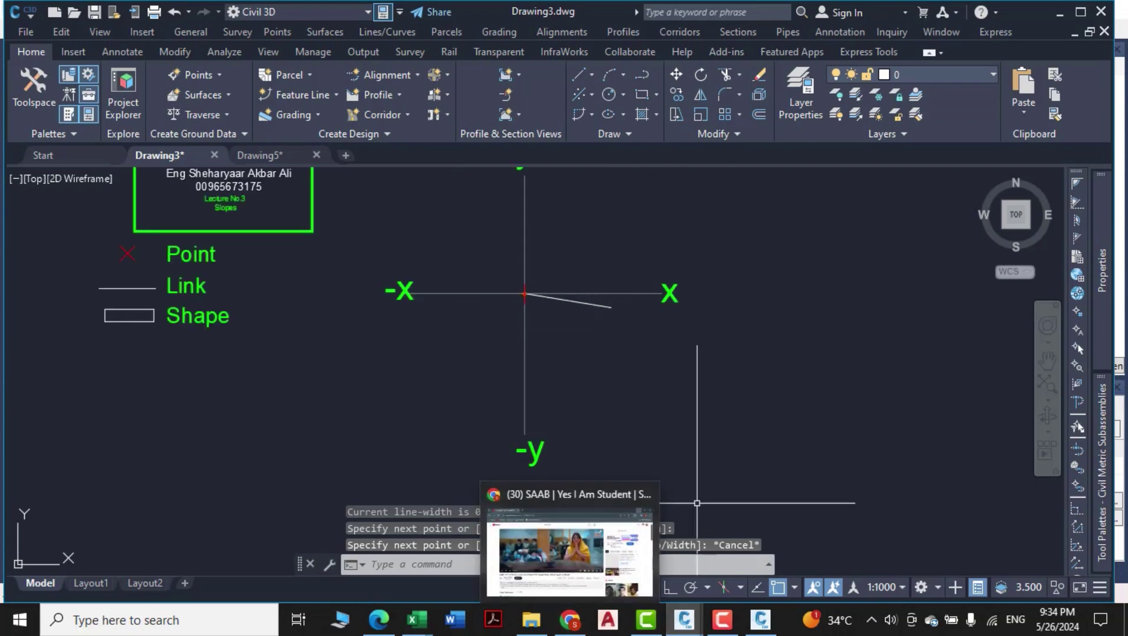
# Switch to Subassembly Composer and set the geometry type of point P2 to Slope and Delta X
pyautogui.click(761, 620)
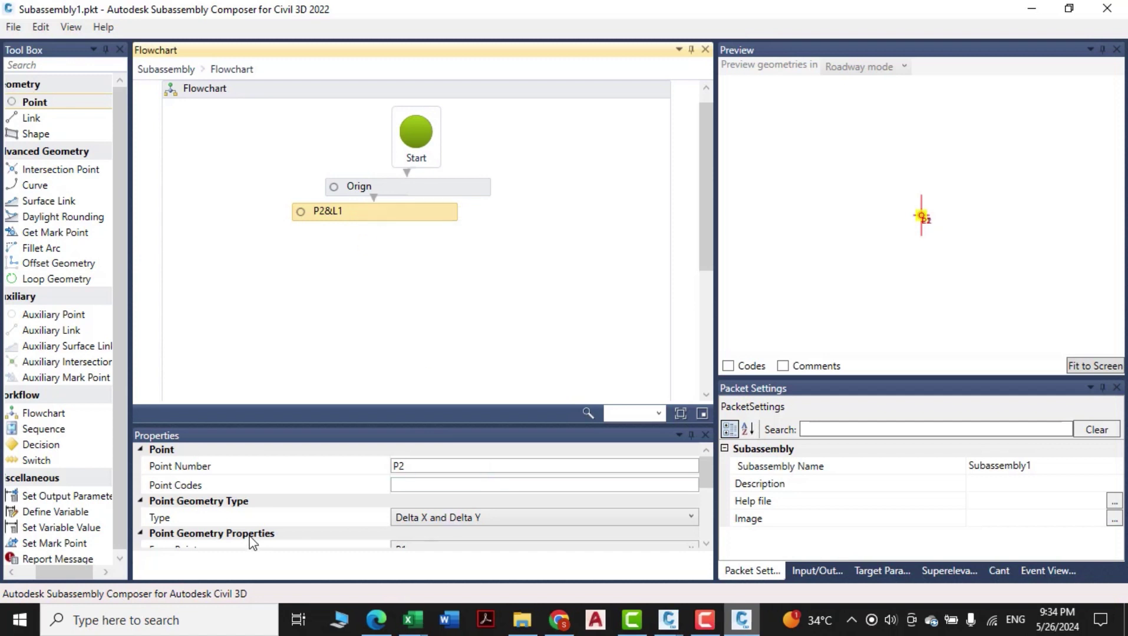
pyautogui.click(451, 517)
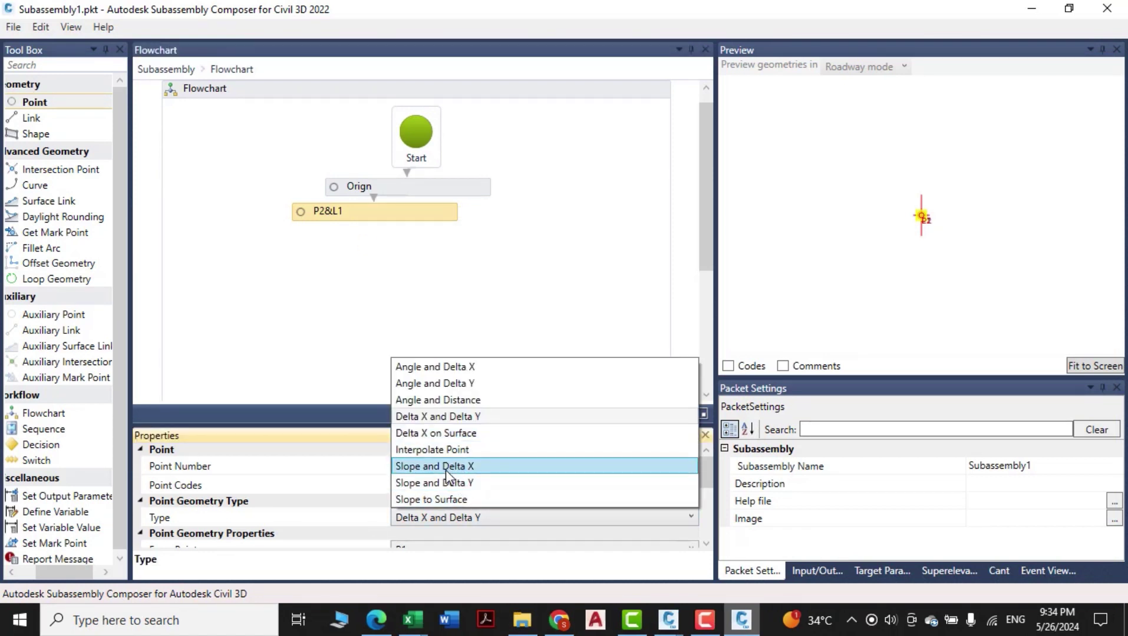
pyautogui.click(445, 469)
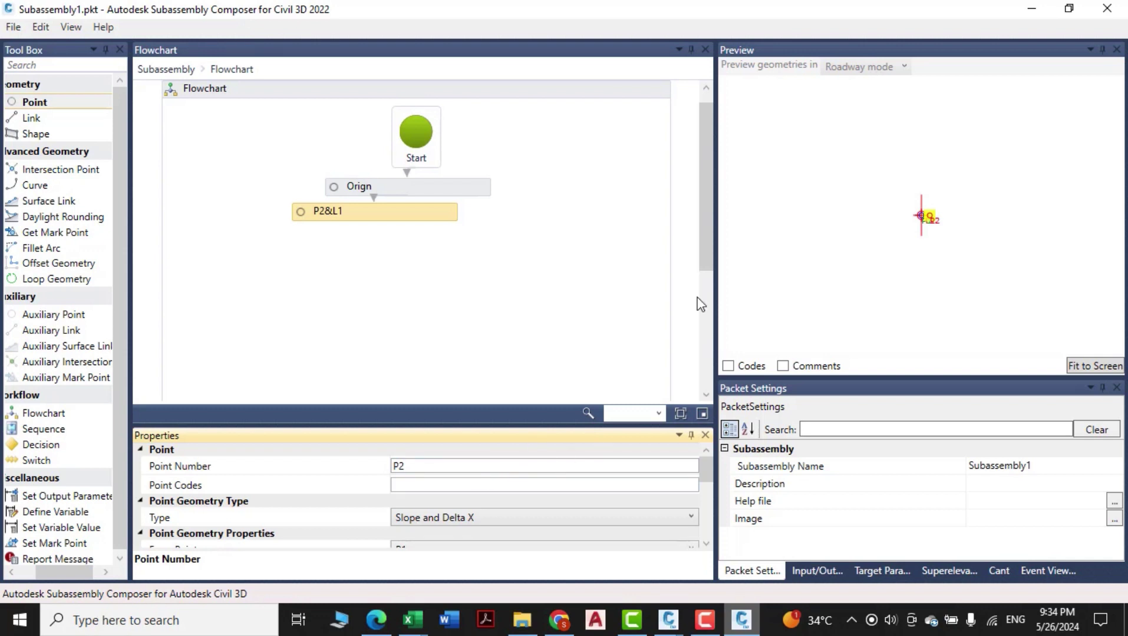
# Enlarge the properties area and choose P1 as the From Point for point P2
pyautogui.scroll(1, 704, 196)
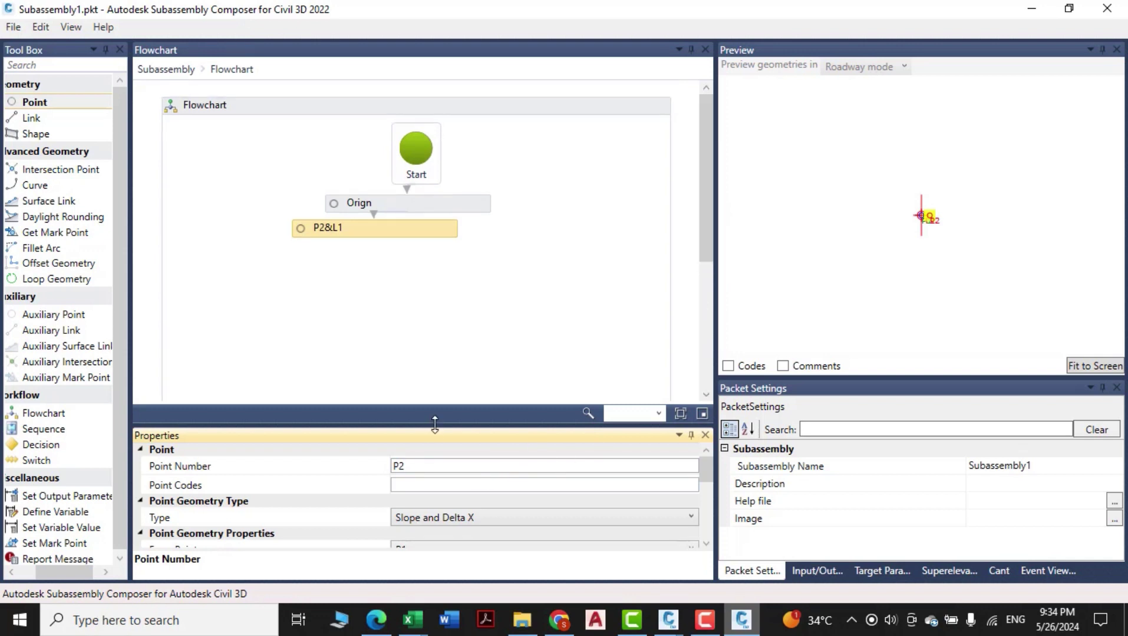
pyautogui.moveTo(435, 423); pyautogui.dragTo(436, 347)
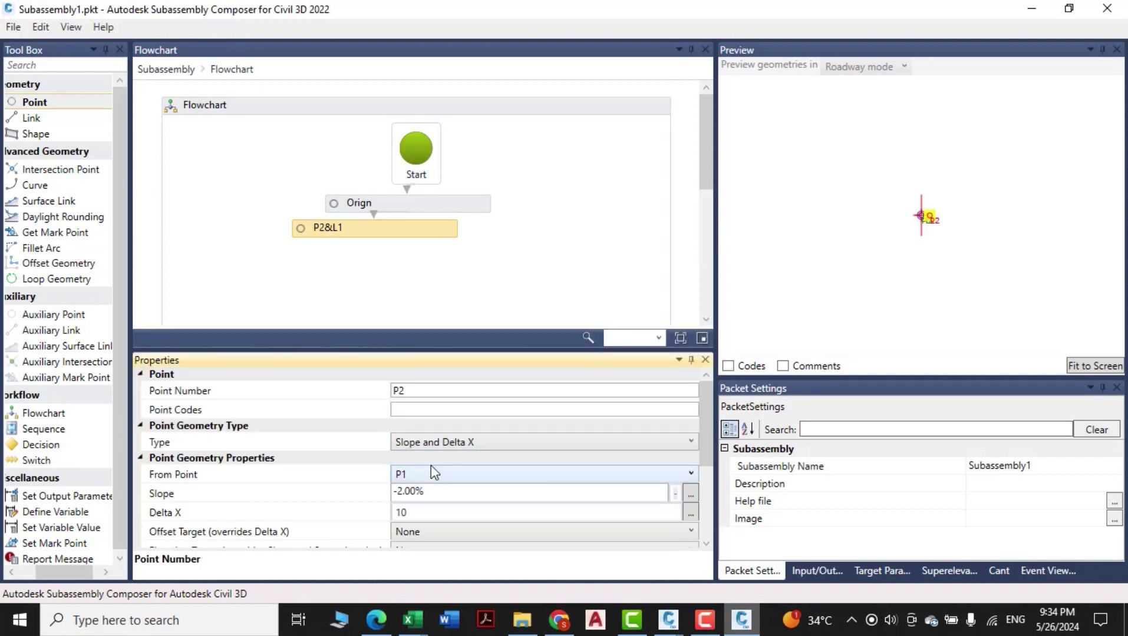
pyautogui.click(480, 506)
pyautogui.click(416, 389)
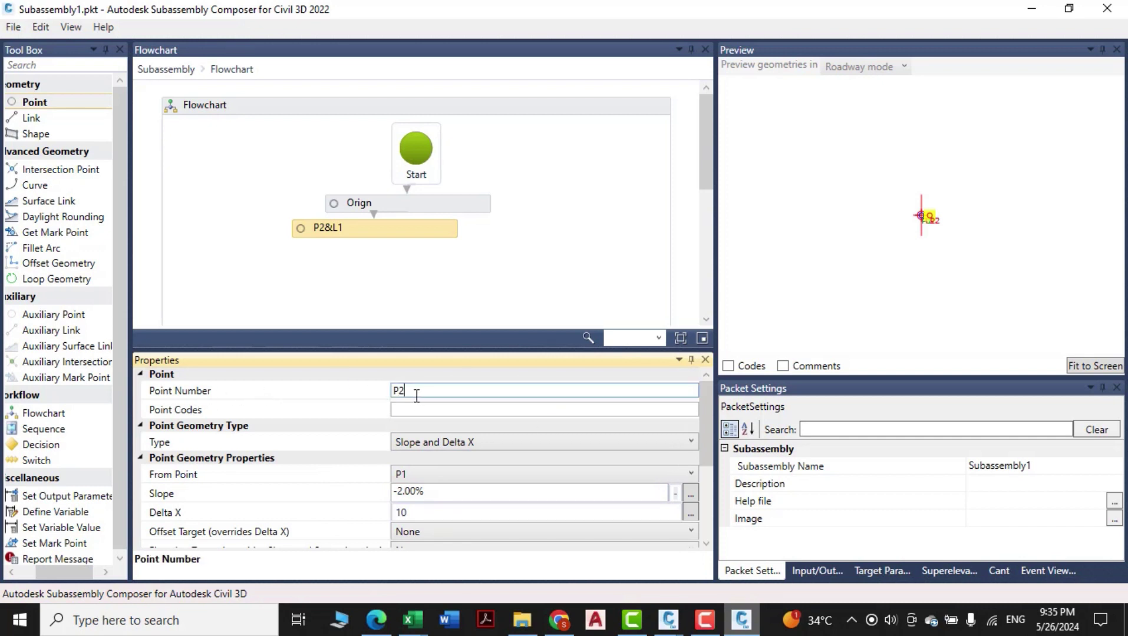
pyautogui.click(404, 409)
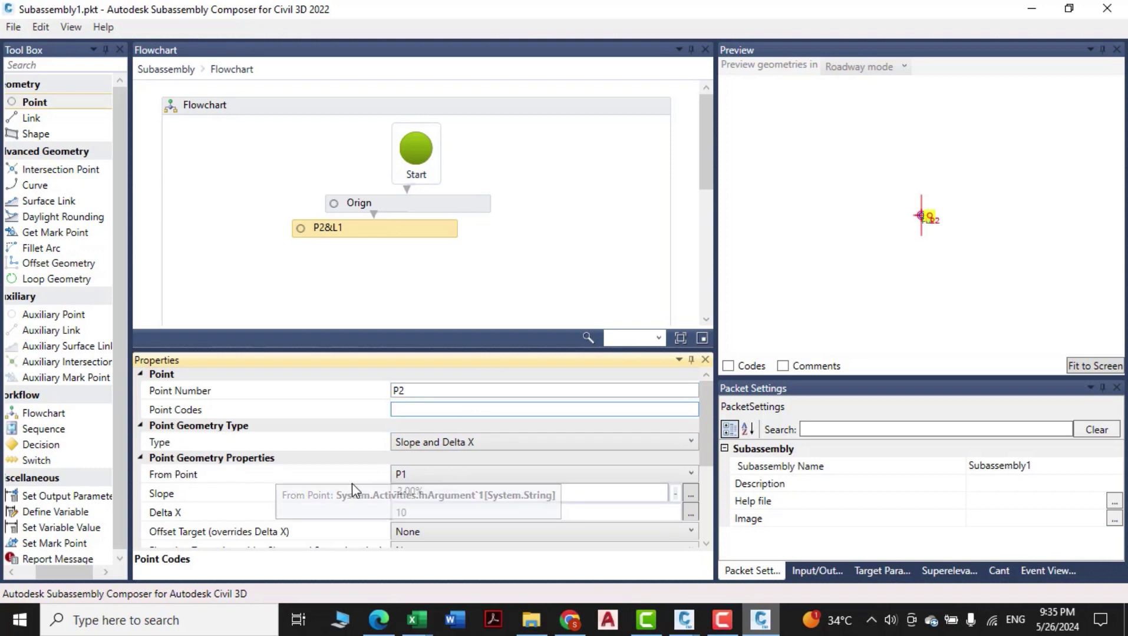
pyautogui.click(427, 485)
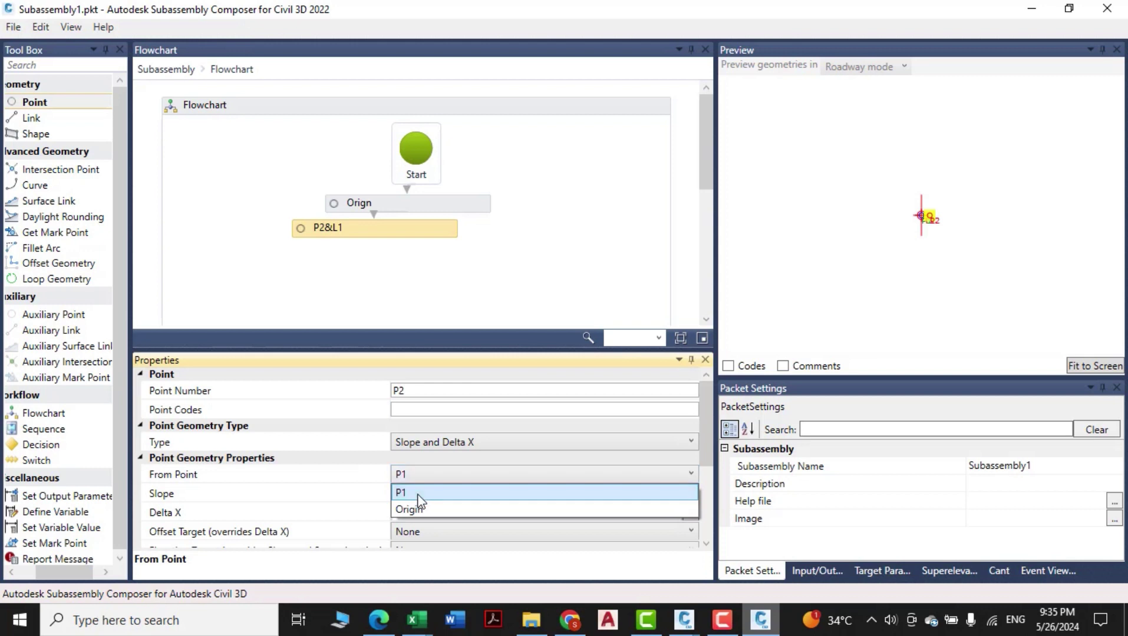
pyautogui.click(420, 492)
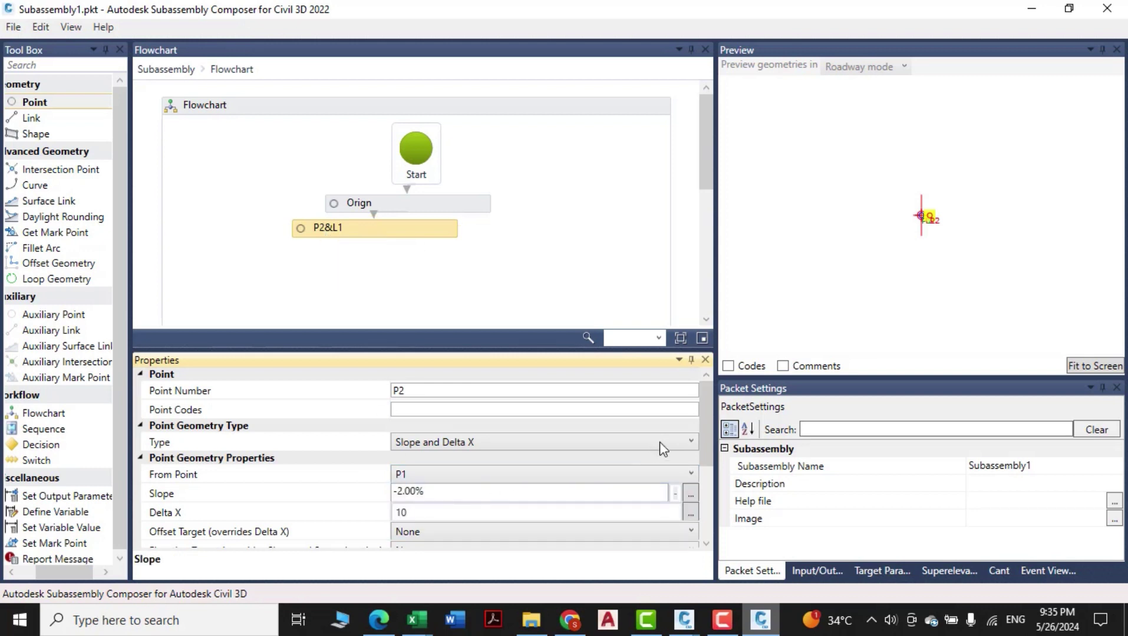
# Disable Add Link to From Point for point P2
pyautogui.moveTo(710, 428); pyautogui.dragTo(710, 492)
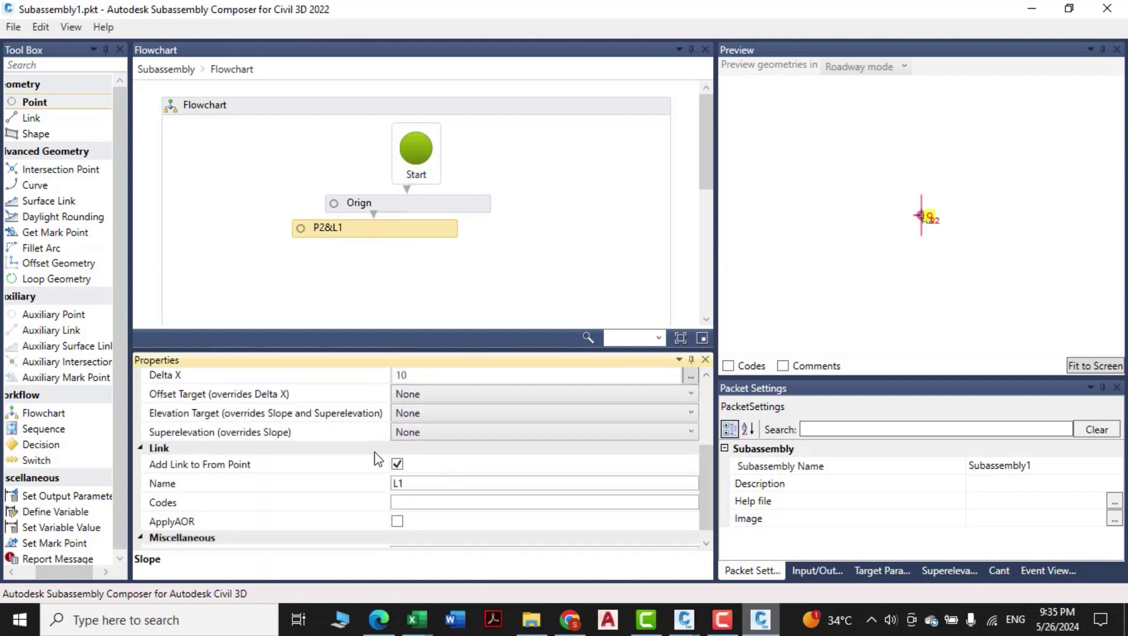
pyautogui.click(398, 465)
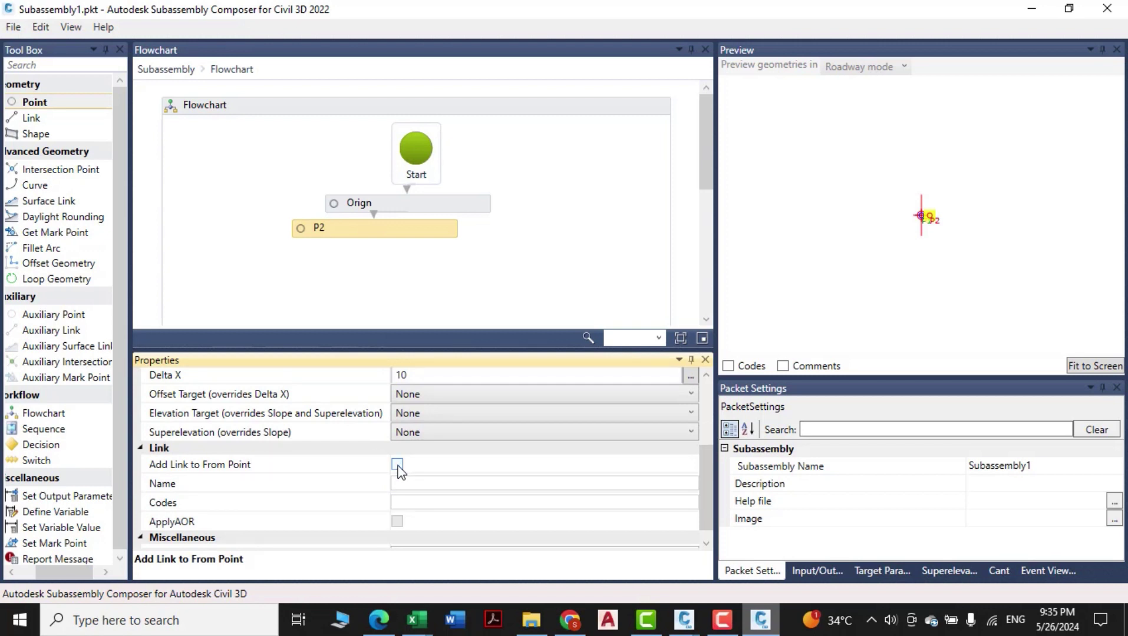
# Enable Add Link to From Point for point P2, and set its slope to -6% and Delta X to 6
pyautogui.click(397, 465)
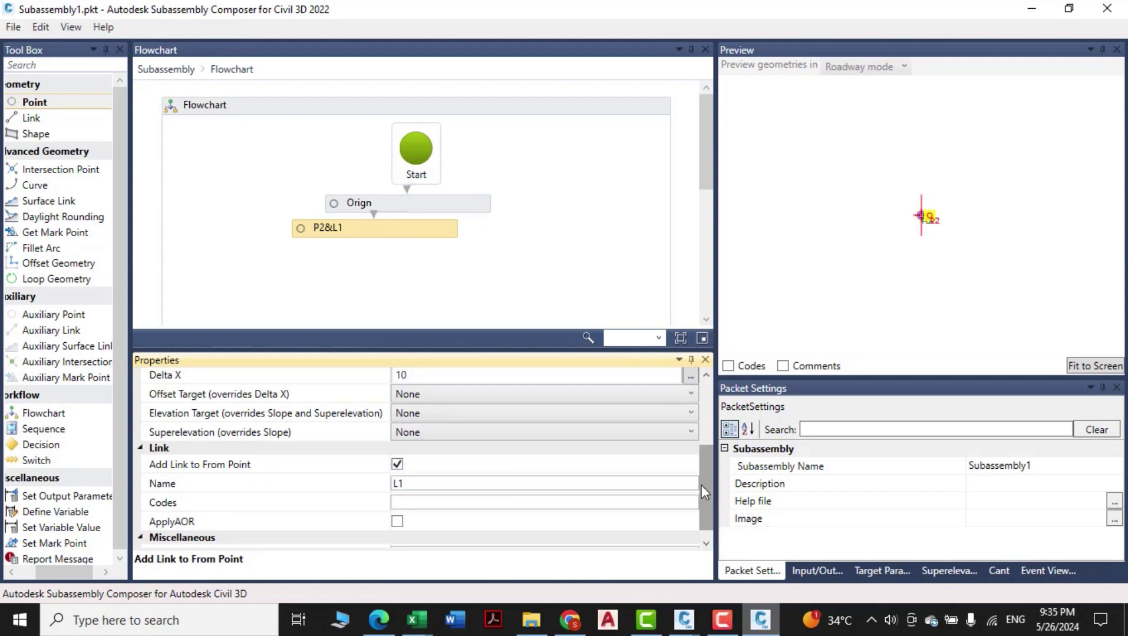
pyautogui.moveTo(702, 484); pyautogui.dragTo(704, 439)
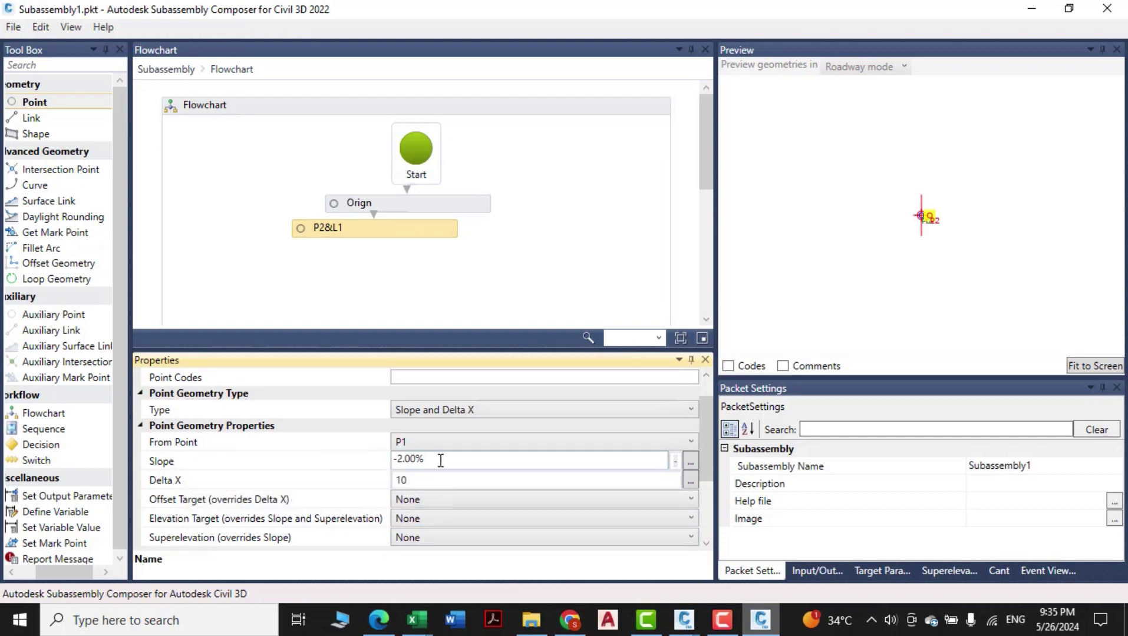
pyautogui.moveTo(441, 460); pyautogui.dragTo(386, 466)
pyautogui.write('-6')
pyautogui.click(411, 479)
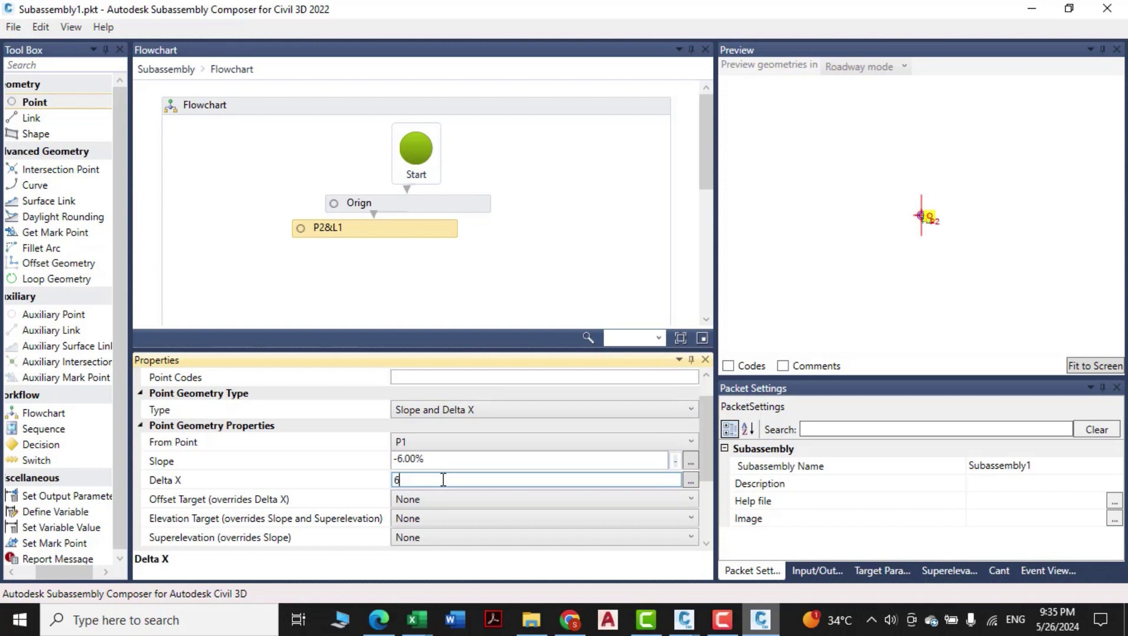
pyautogui.click(913, 277)
pyautogui.click(848, 277)
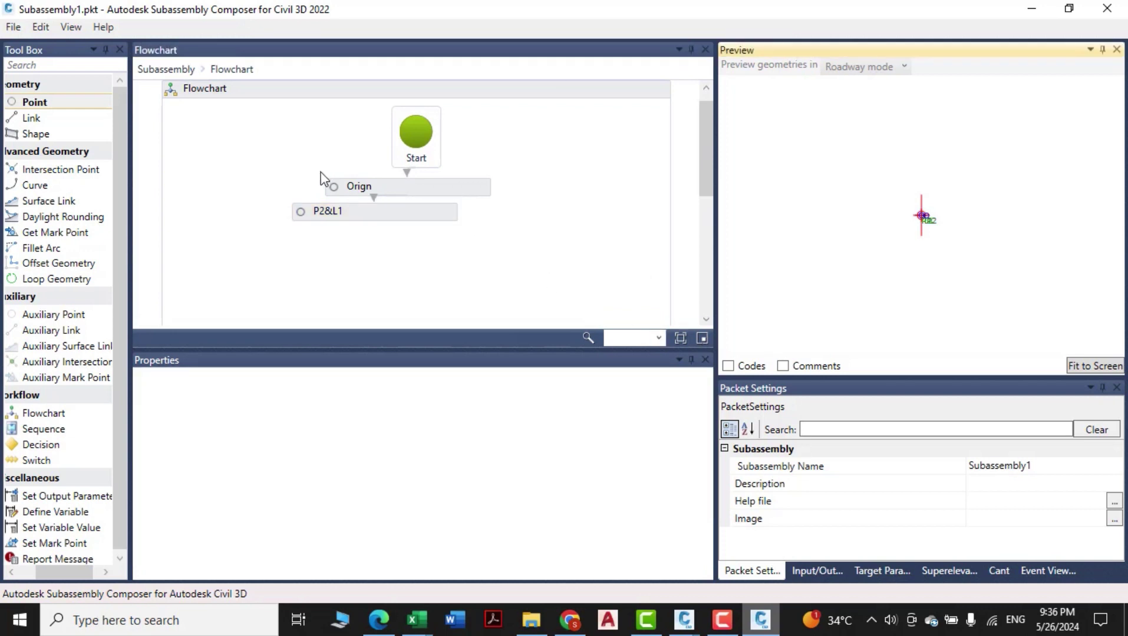
pyautogui.click(364, 214)
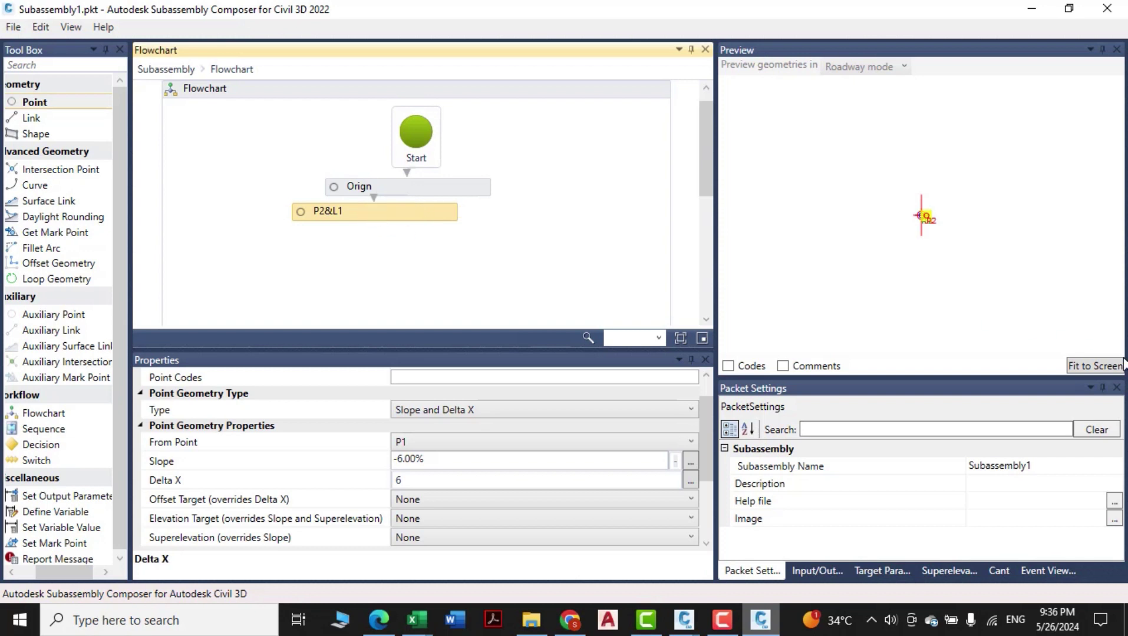
pyautogui.click(1100, 367)
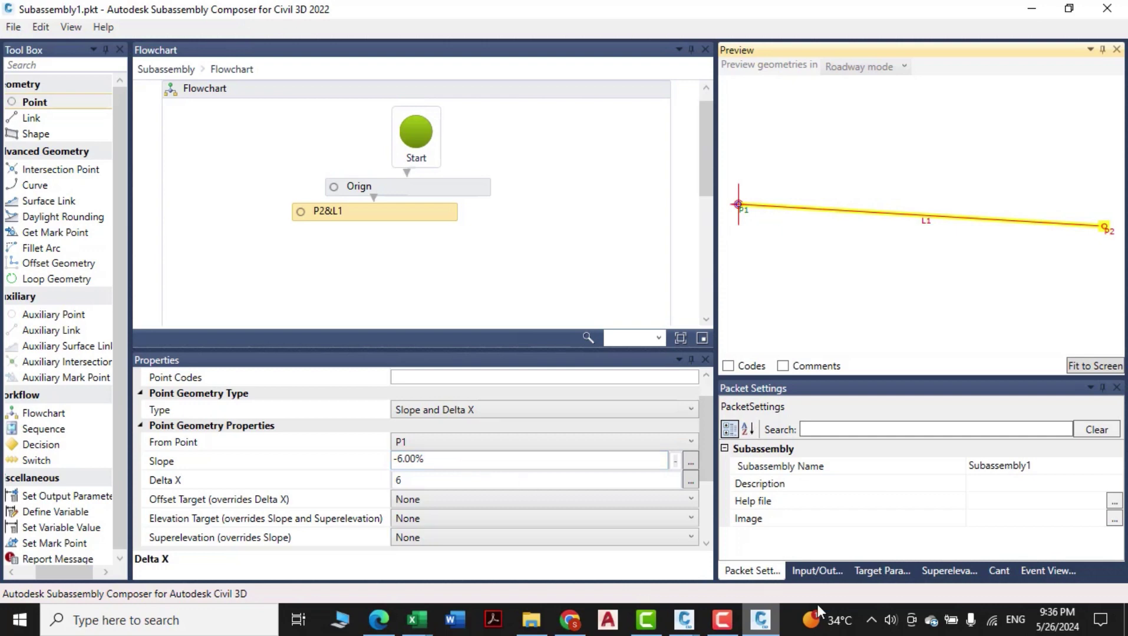
# Switch to Civil 3D's Drawing3 and mirror the sloped polyline about the vertical axis through the origin, keeping the source object
pyautogui.moveTo(684, 620)
pyautogui.click(628, 547)
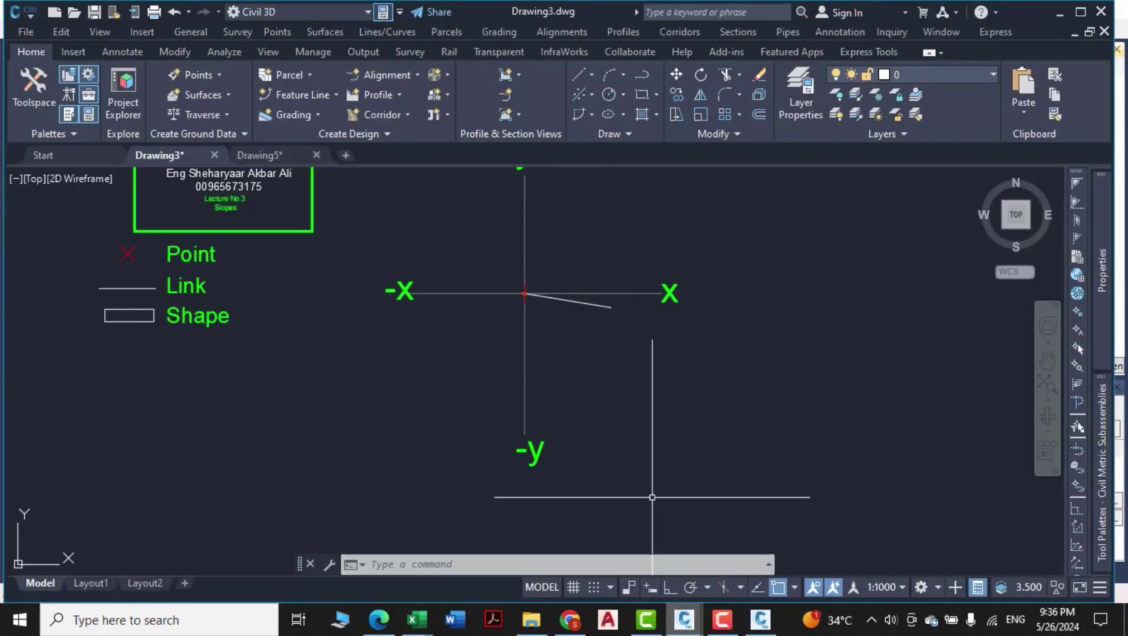
pyautogui.scroll(2, 589, 306)
pyautogui.click(597, 300)
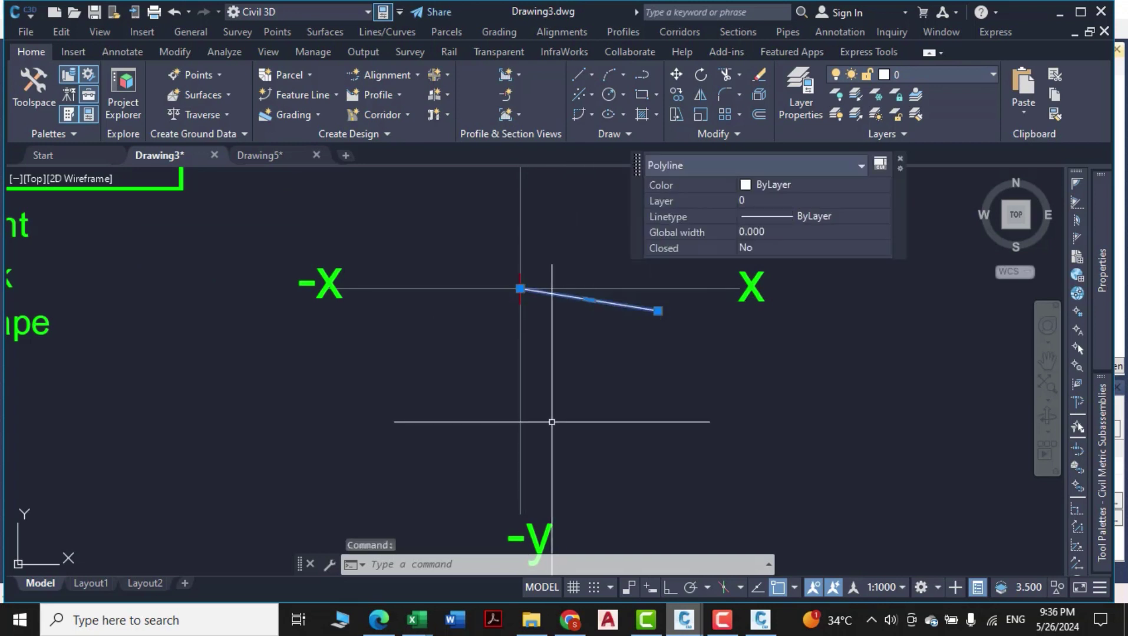
pyautogui.write('mi')
pyautogui.press('Return')
pyautogui.scroll(4, 535, 286)
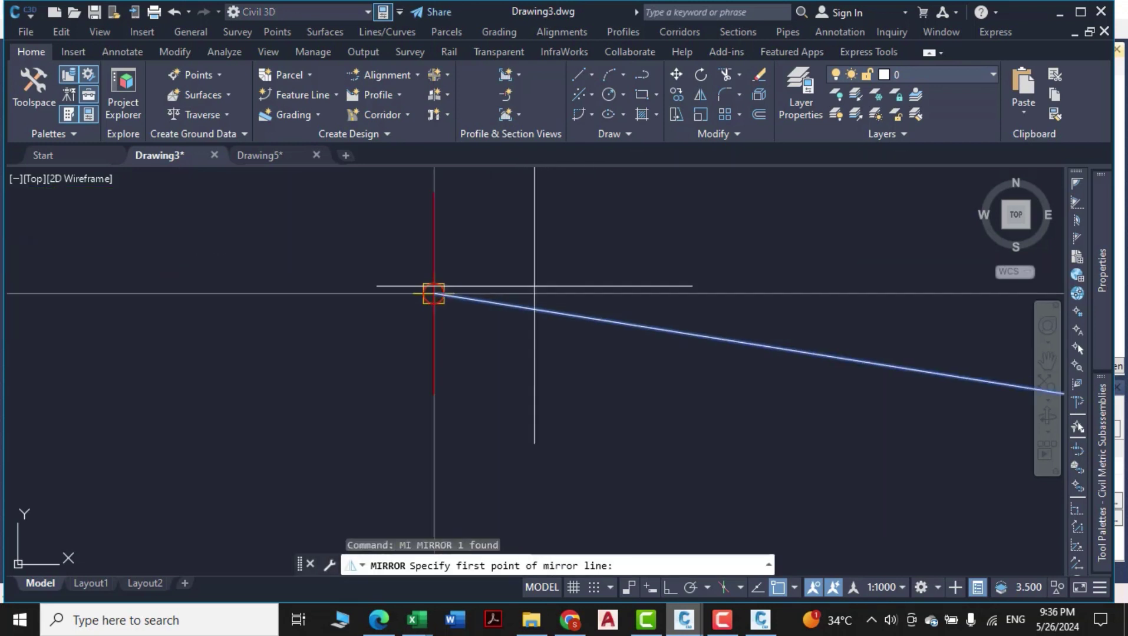
pyautogui.scroll(2, 535, 285)
pyautogui.click(378, 321)
pyautogui.scroll(-3, 387, 396)
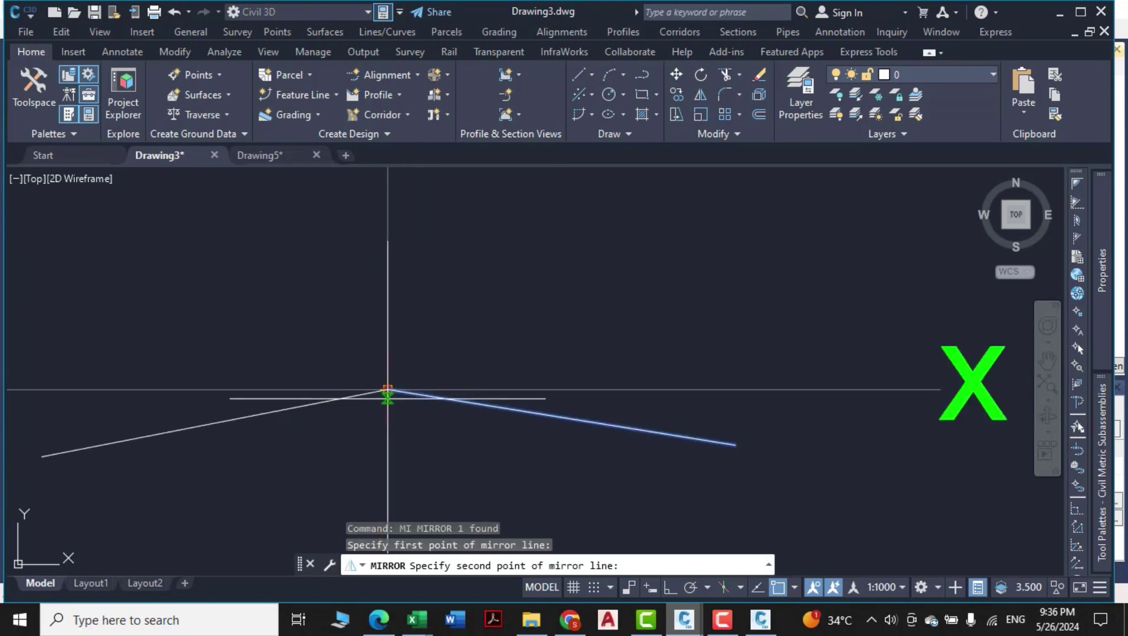
pyautogui.scroll(-4, 387, 413)
pyautogui.moveTo(386, 448); pyautogui.dragTo(408, 326, button='middle')
pyautogui.click(408, 353)
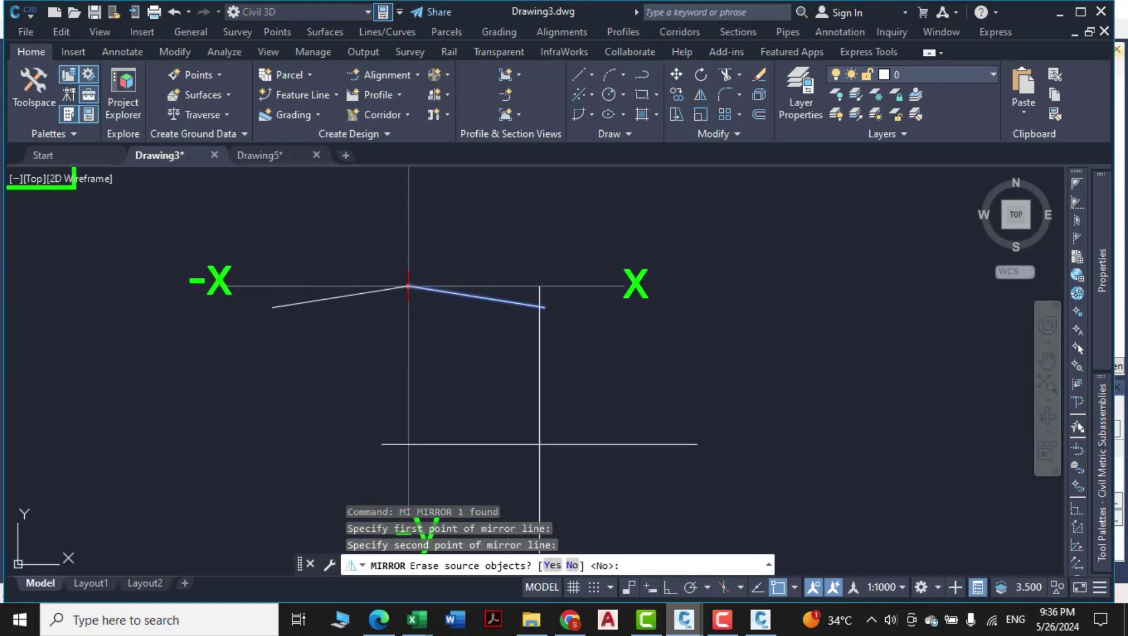
pyautogui.click(571, 566)
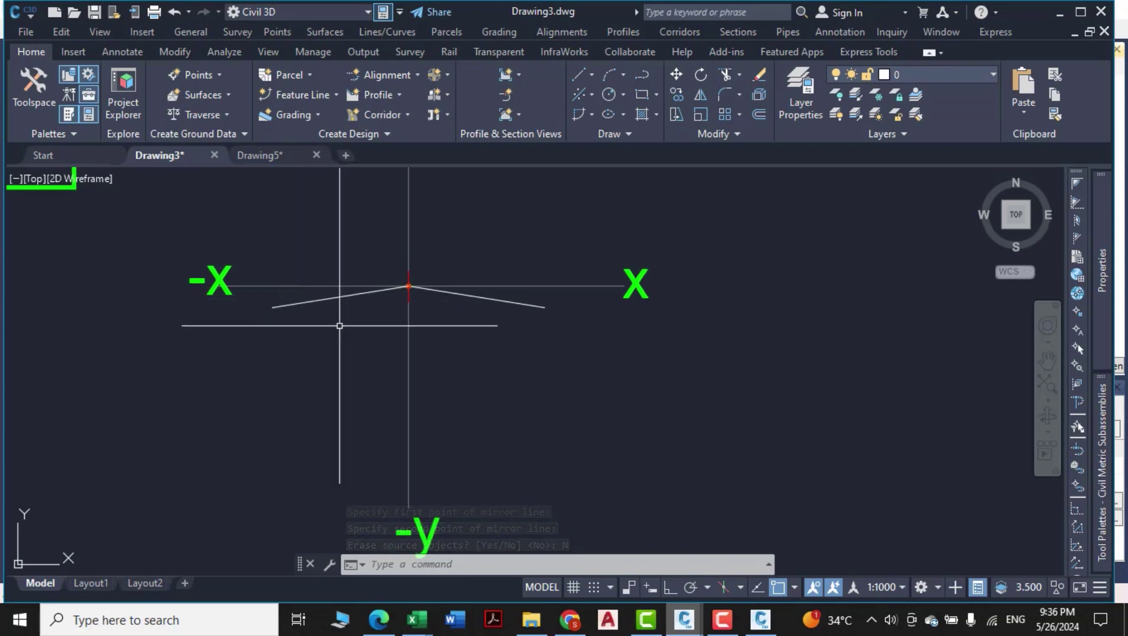
# Switch to Subassembly Composer and add a point below P2&L1 in the flowchart, with P1 as its From Point
pyautogui.click(760, 620)
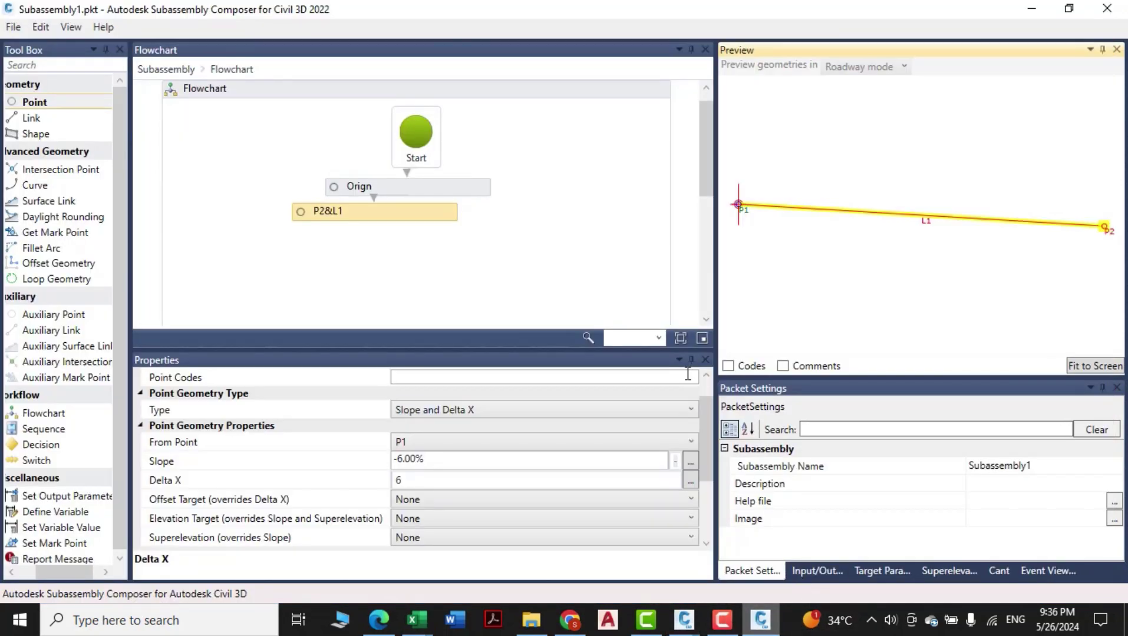
pyautogui.scroll(-4, 796, 267)
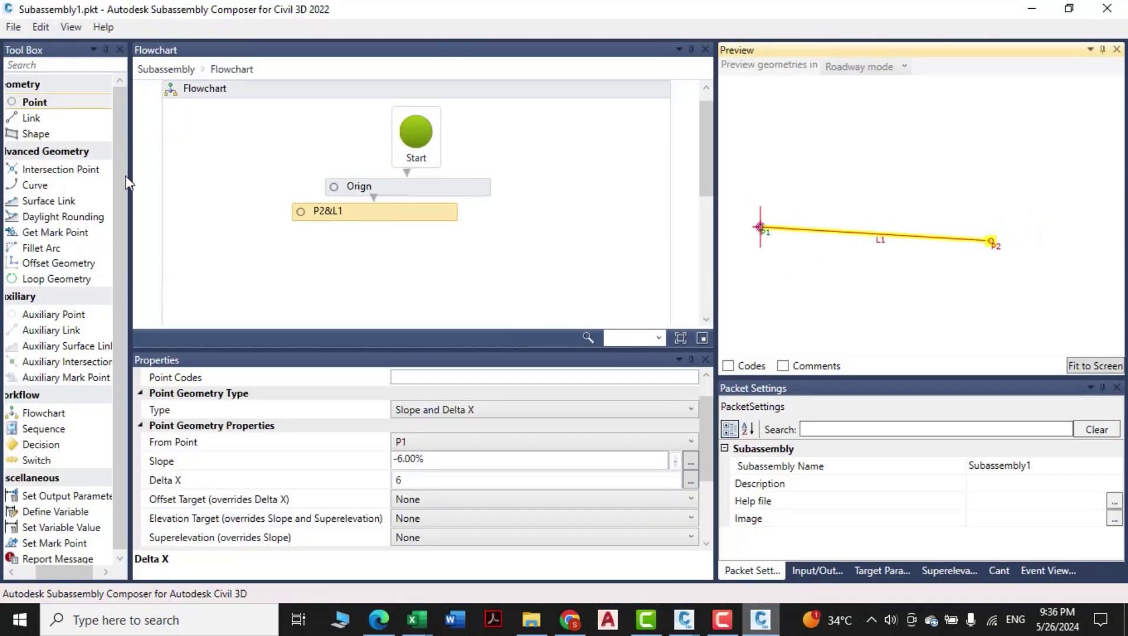
pyautogui.moveTo(70, 113); pyautogui.dragTo(394, 250)
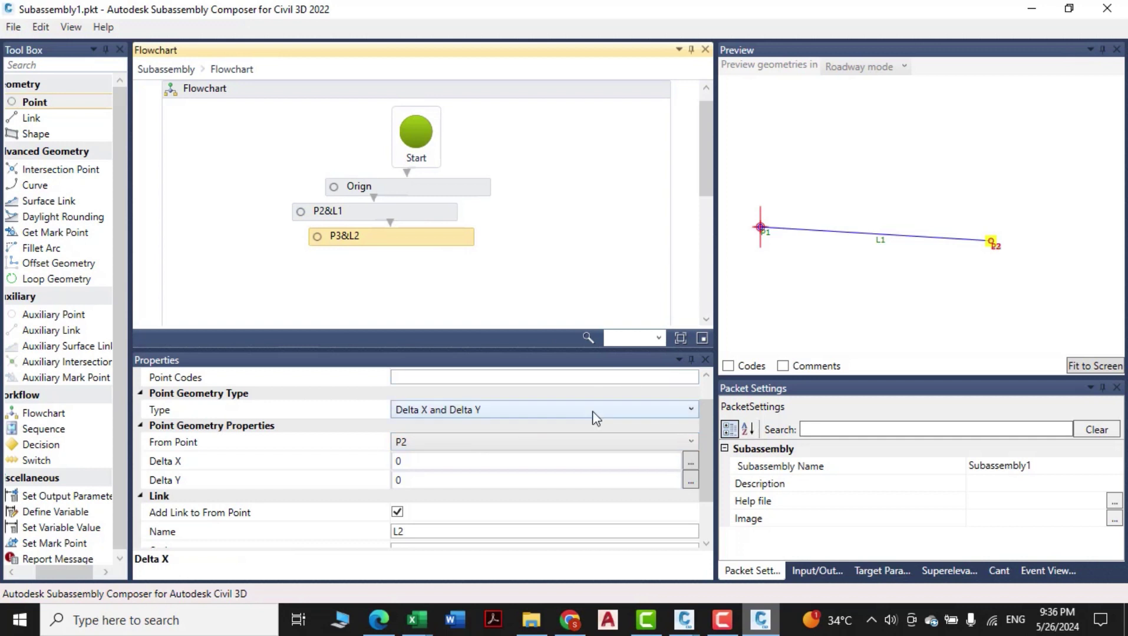
pyautogui.click(488, 449)
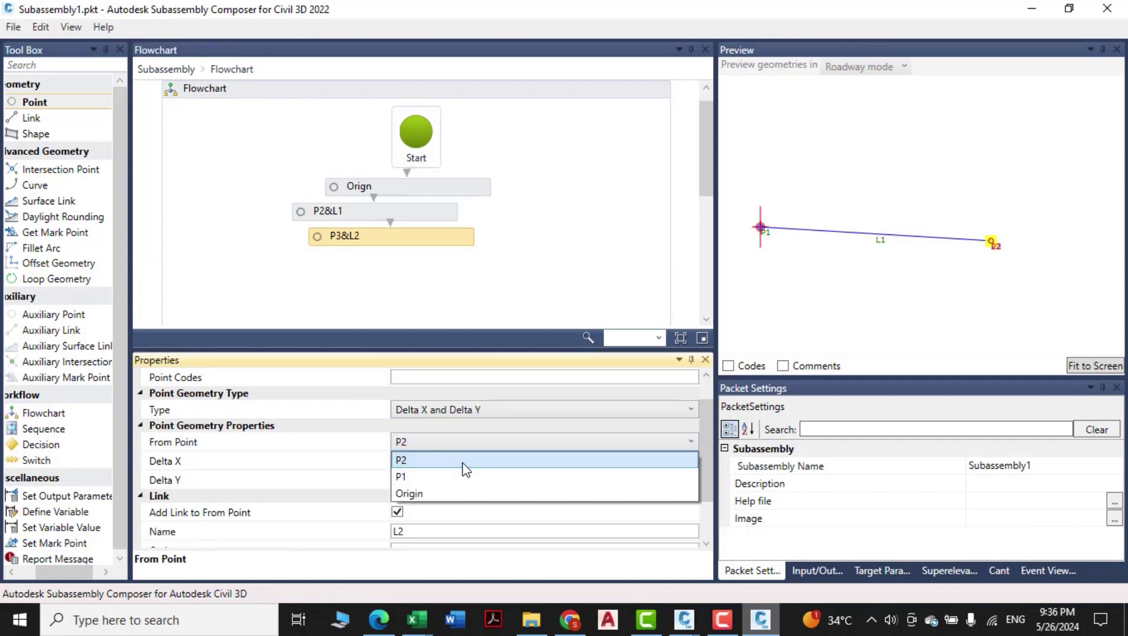
pyautogui.click(442, 477)
# Set the geometry type of point P3 to Slope and Delta X, with a Delta X of -6
pyautogui.click(440, 464)
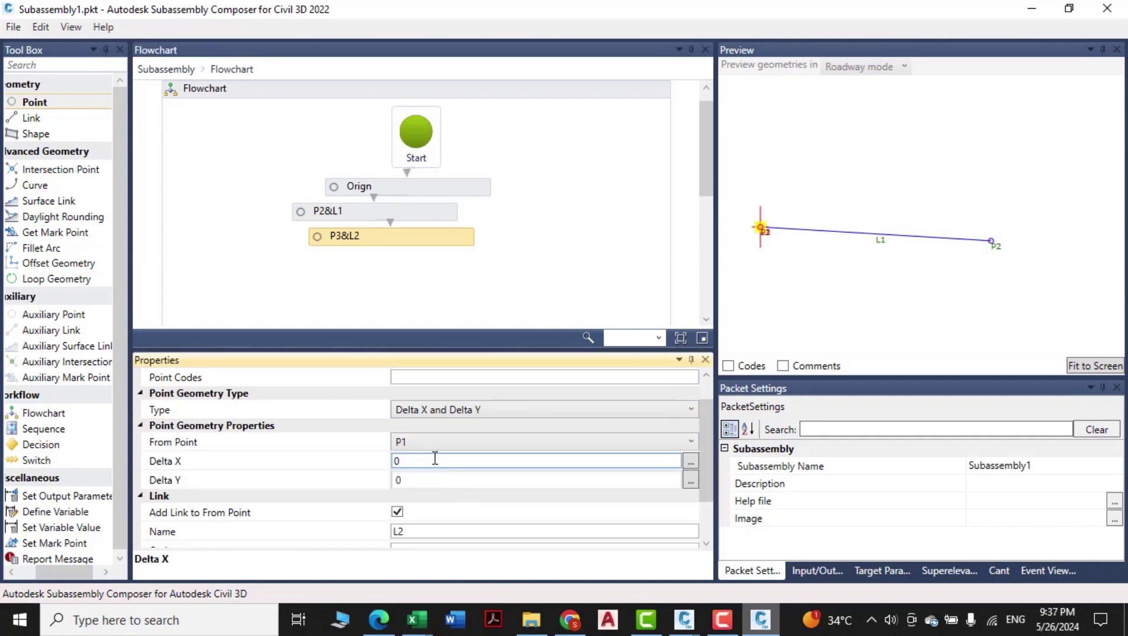
pyautogui.click(468, 411)
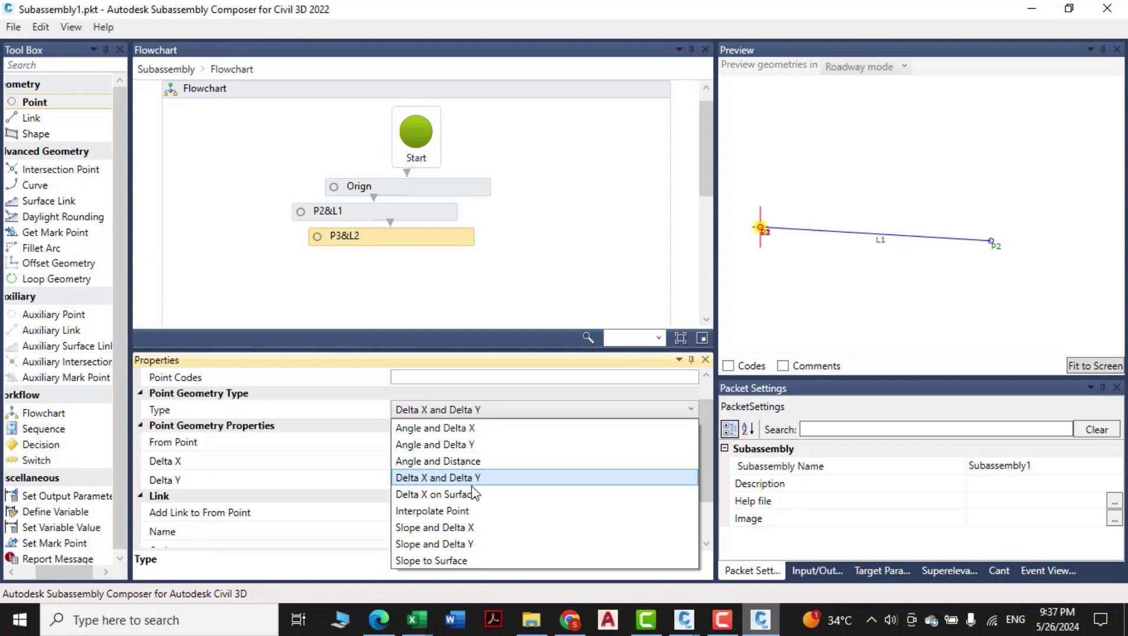
pyautogui.click(480, 529)
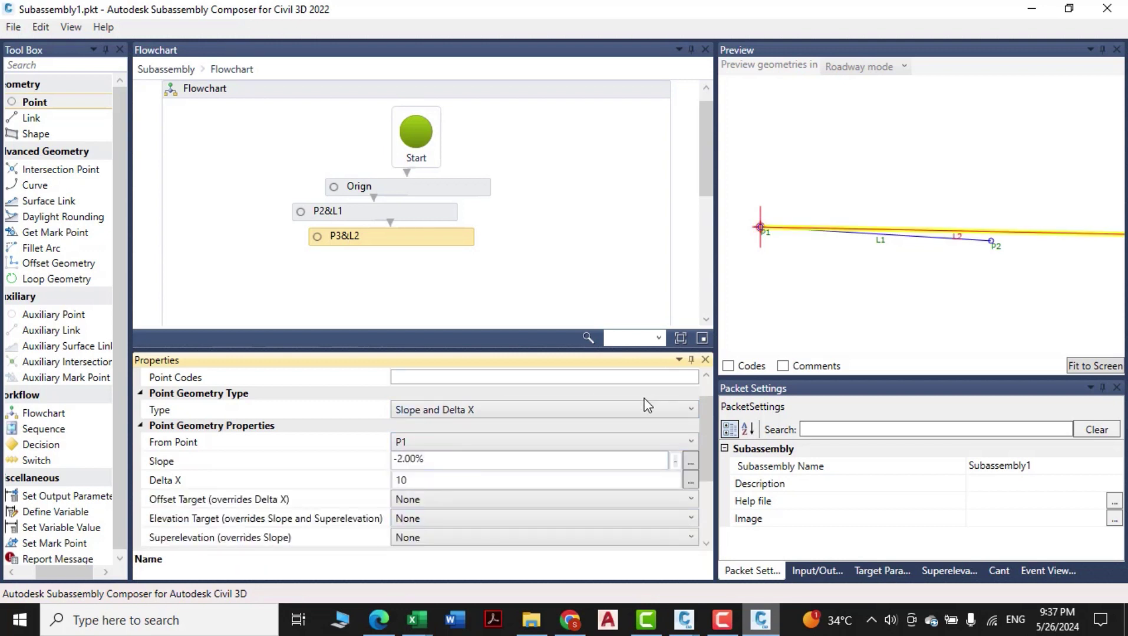
pyautogui.click(491, 480)
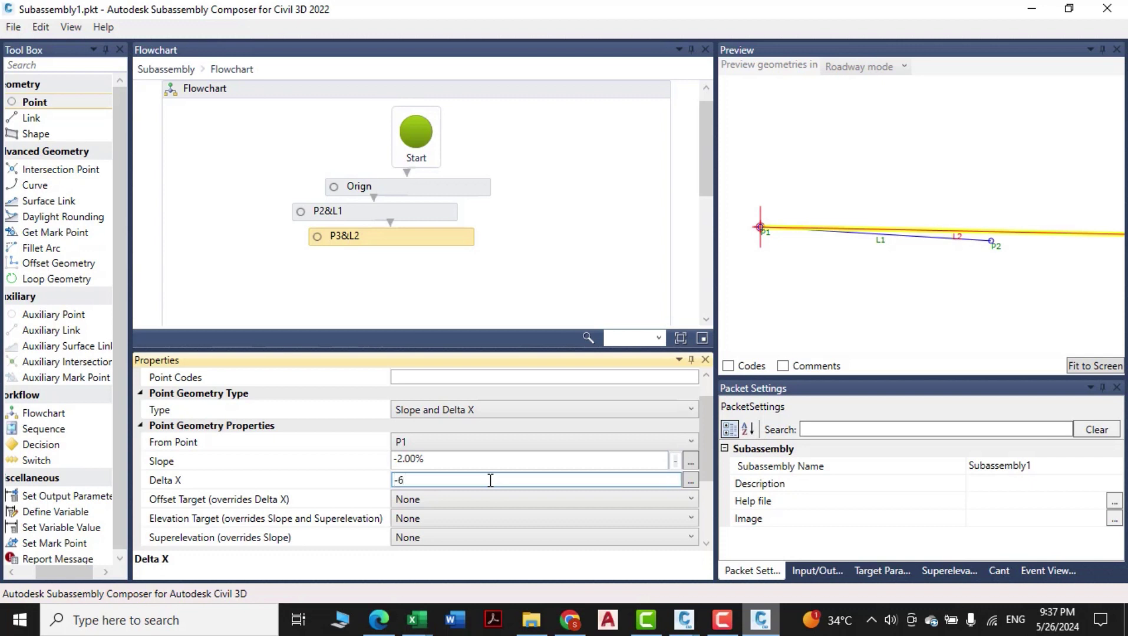
pyautogui.press('Return')
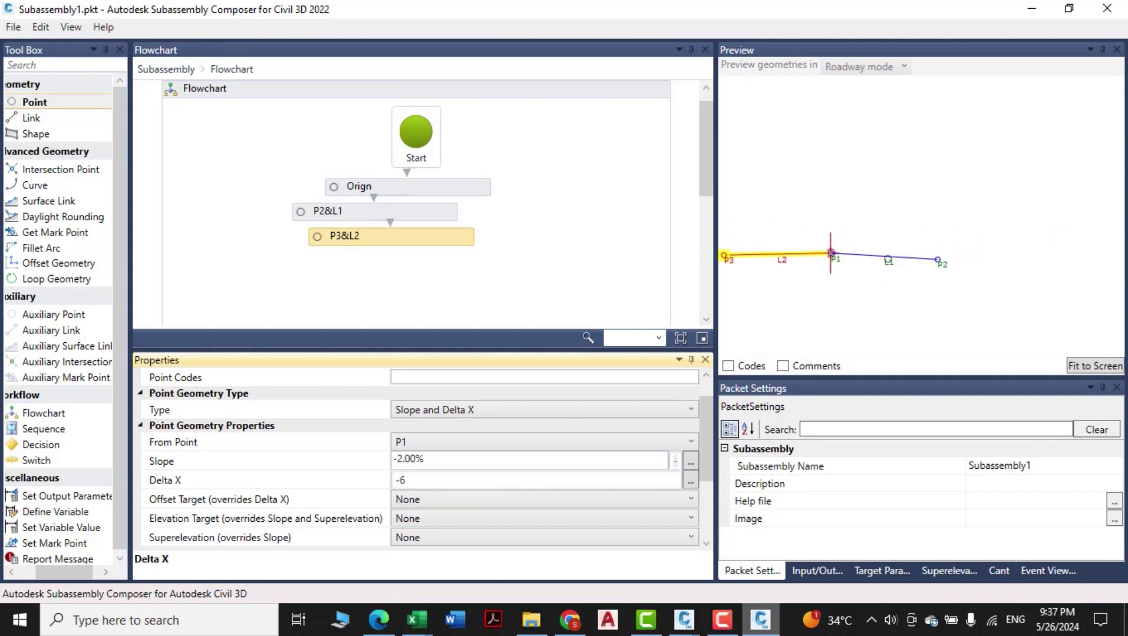
# Set the slope of point P3 to -6% and fit the preview to the screen
pyautogui.scroll(2, 377, 475)
pyautogui.click(396, 491)
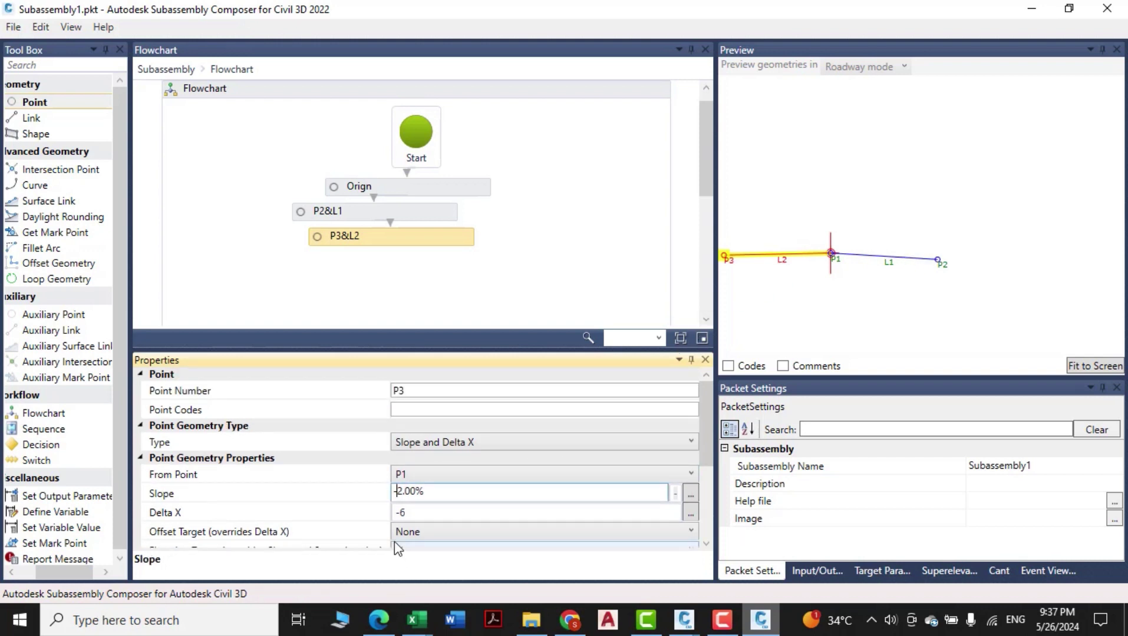
pyautogui.press('Delete')
pyautogui.write('6')
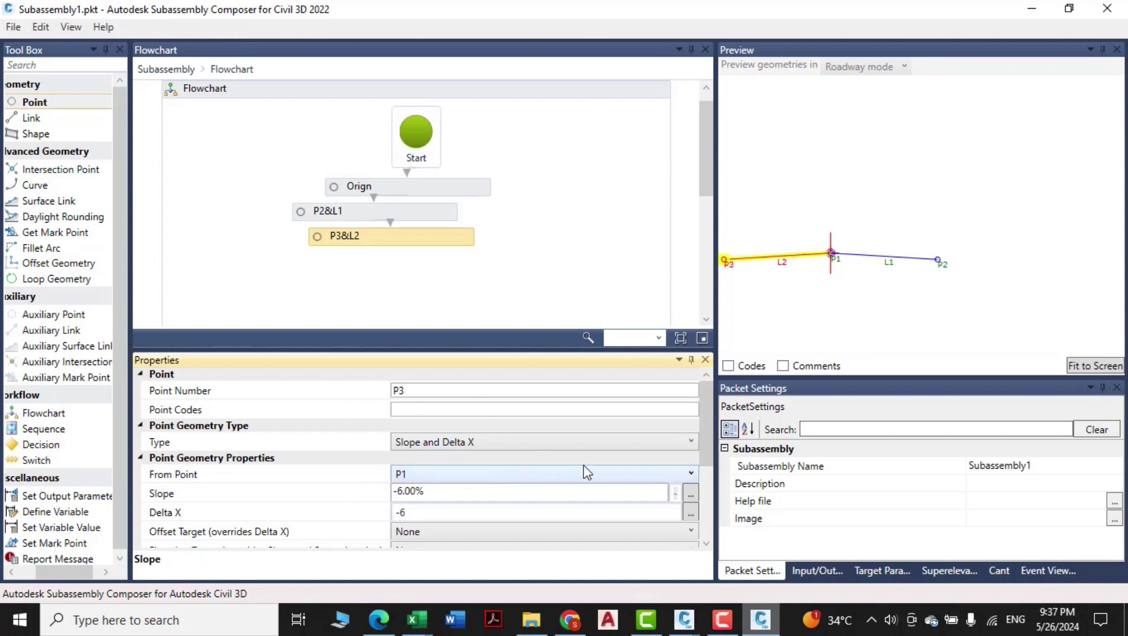
pyautogui.scroll(-1, 879, 292)
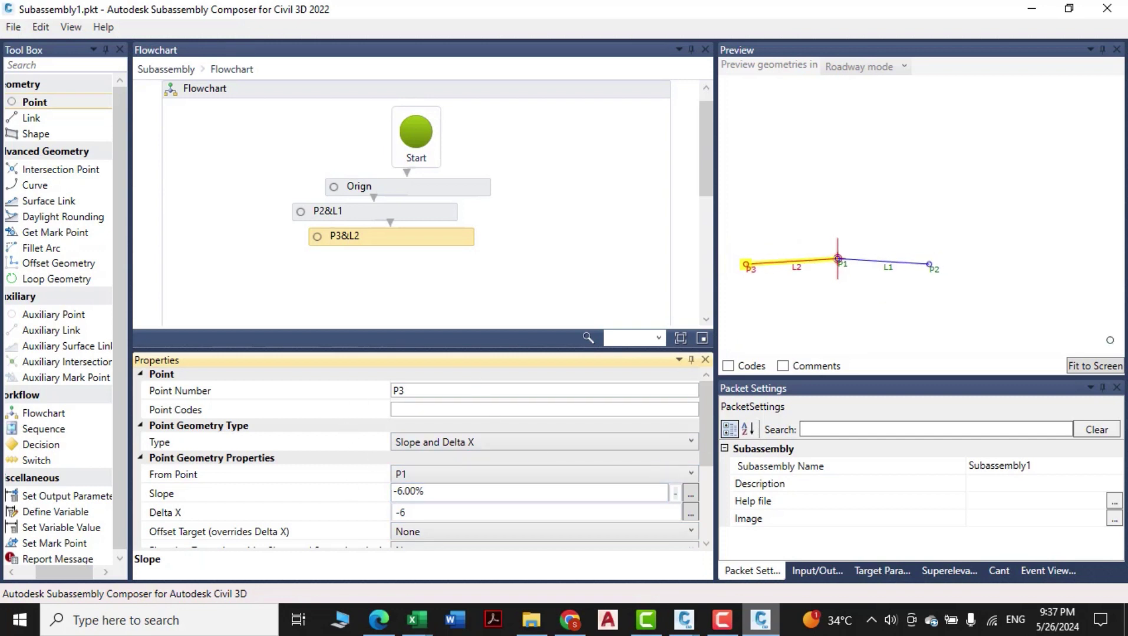
pyautogui.click(1093, 366)
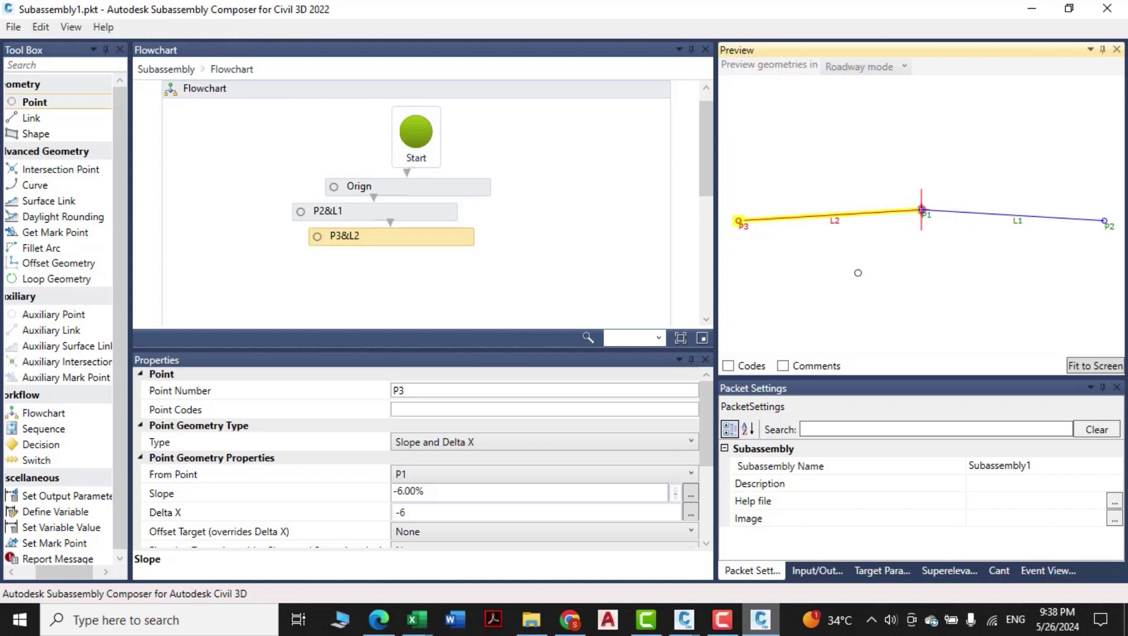
pyautogui.click(893, 279)
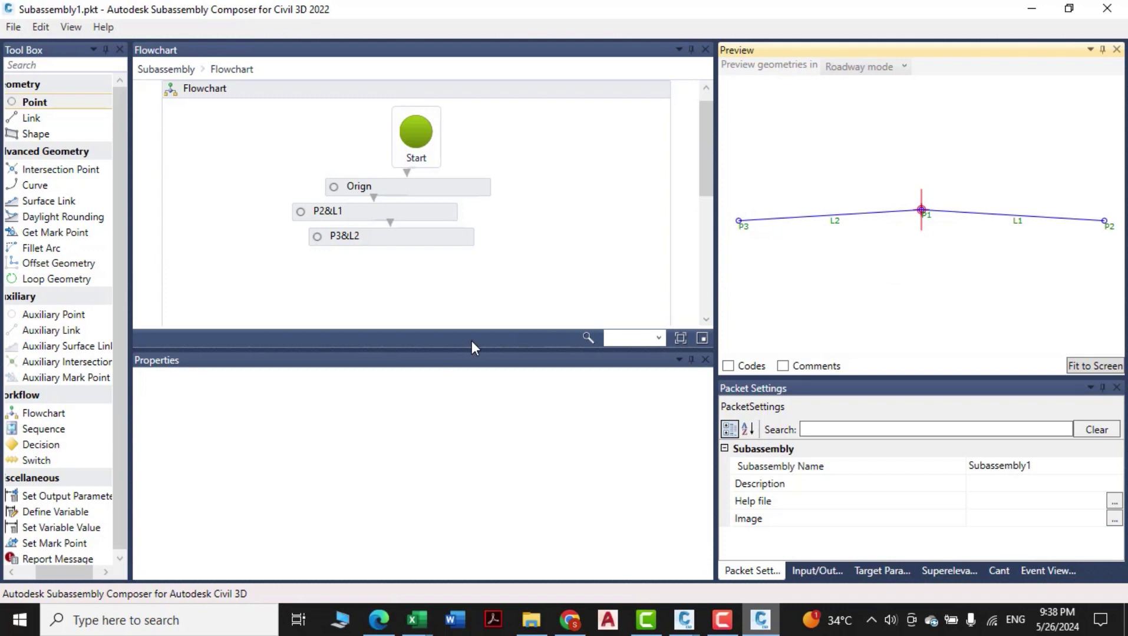
pyautogui.click(411, 239)
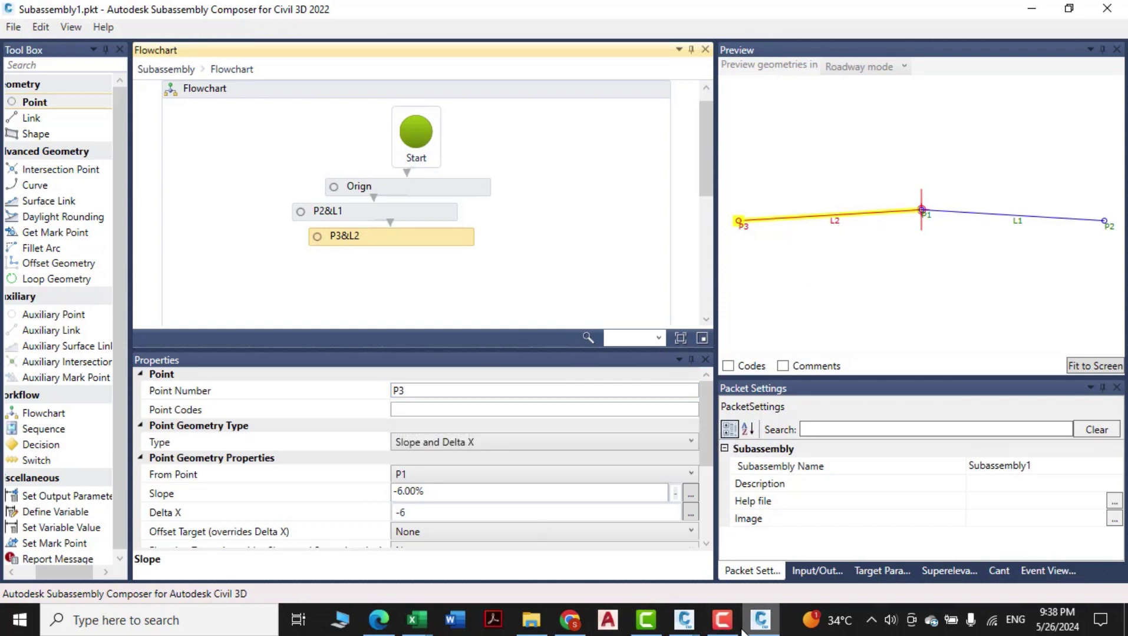
# Switch to Civil 3D's Drawing3 and offset both sloped polylines downward by 1
pyautogui.click(684, 620)
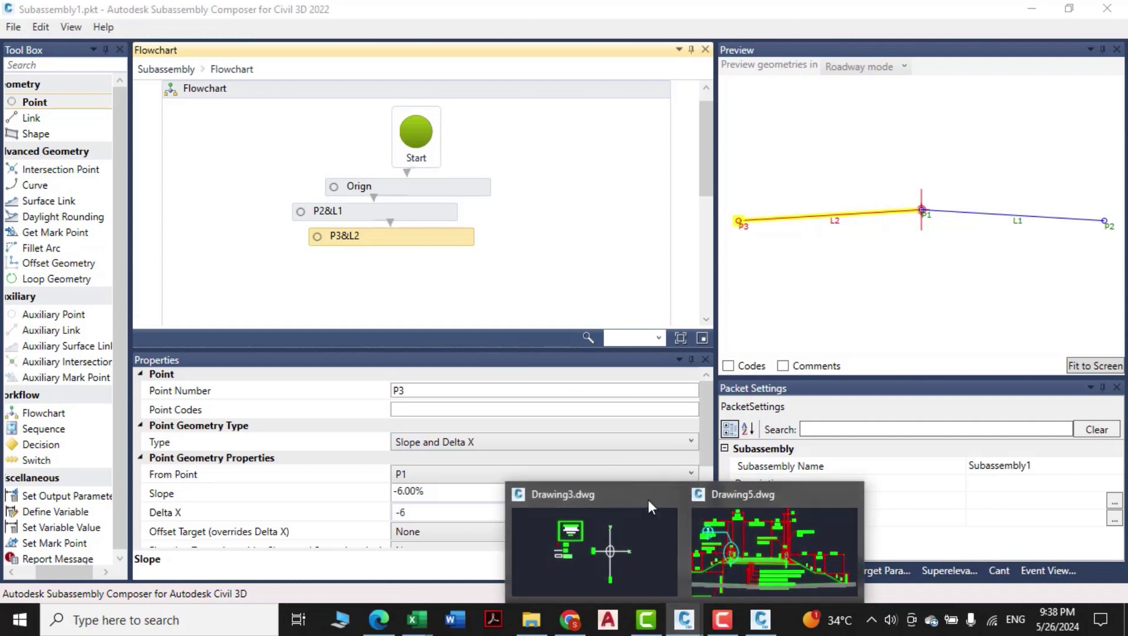
pyautogui.click(637, 577)
pyautogui.write('o')
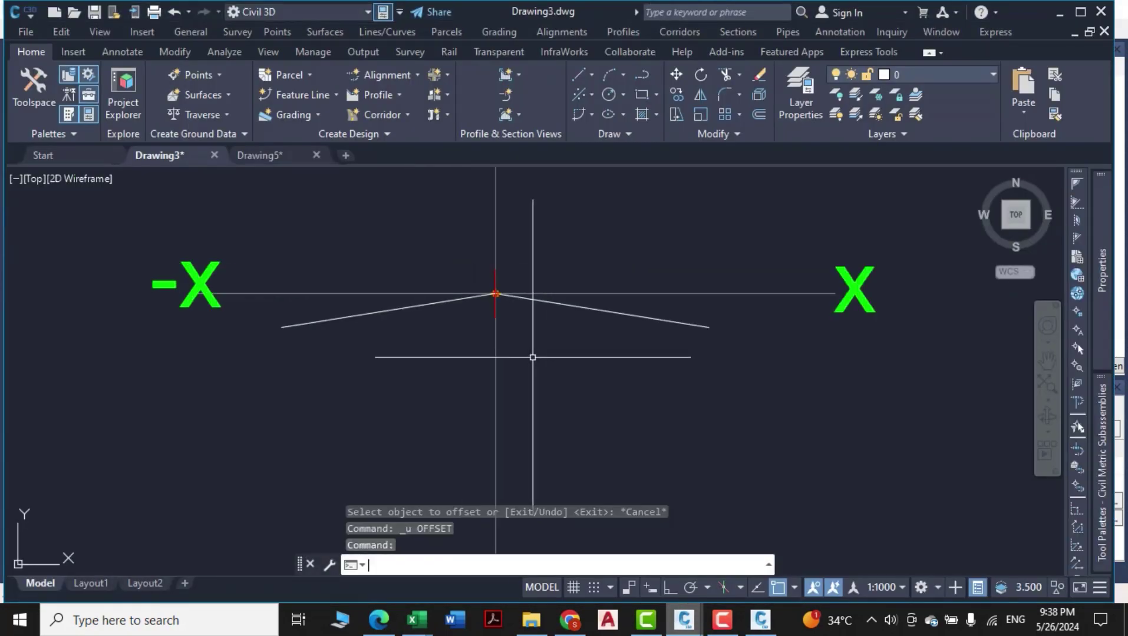
pyautogui.press('Return')
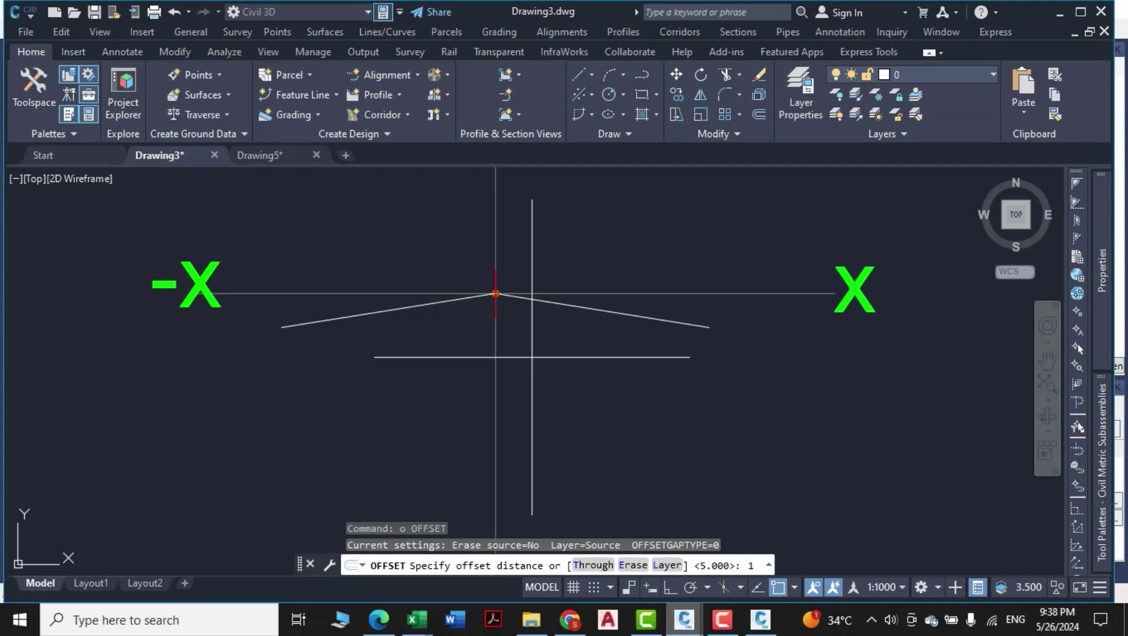
pyautogui.press('Return')
pyautogui.click(628, 314)
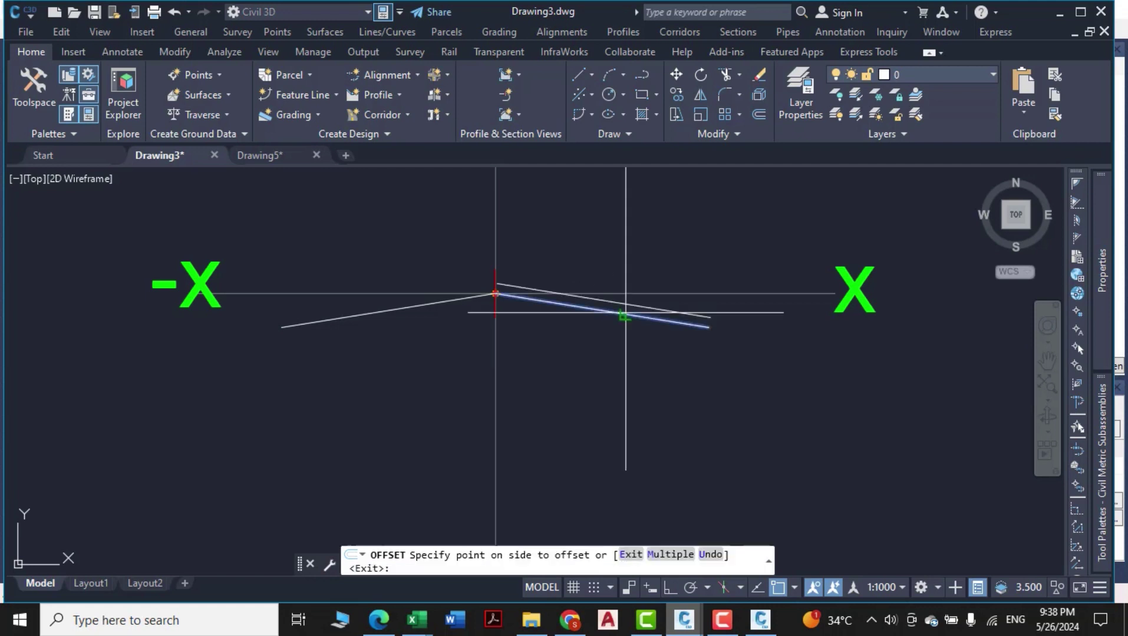
pyautogui.click(600, 349)
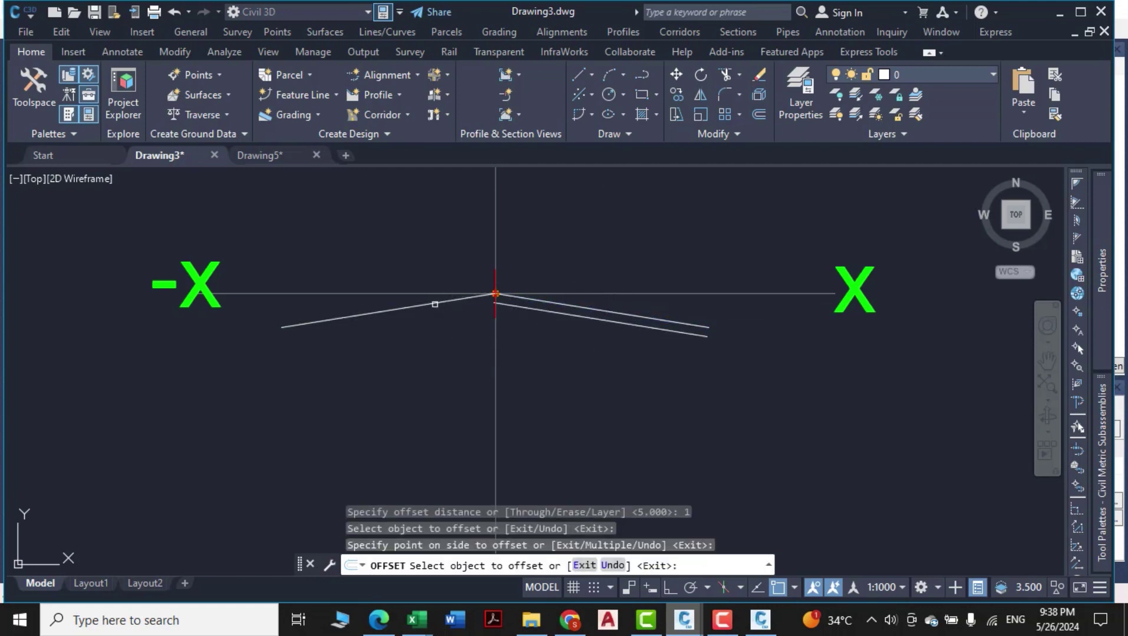
pyautogui.click(435, 305)
pyautogui.click(443, 327)
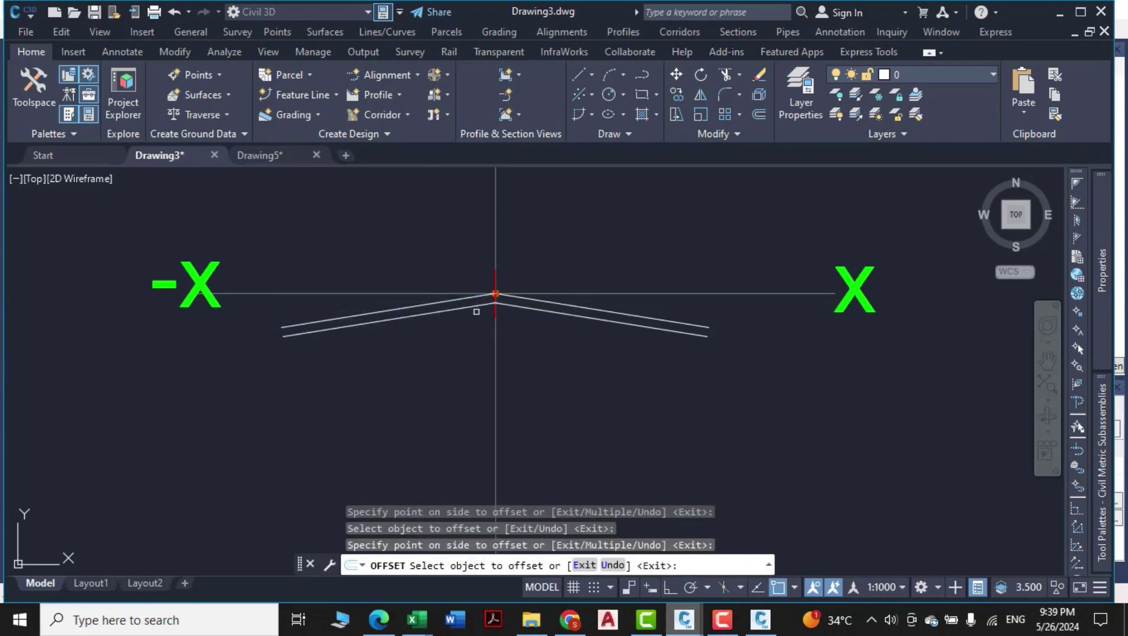
# Switch to Subassembly Composer and add a point below P3&L2 in the flowchart, with P1 as its From Point
pyautogui.click(760, 620)
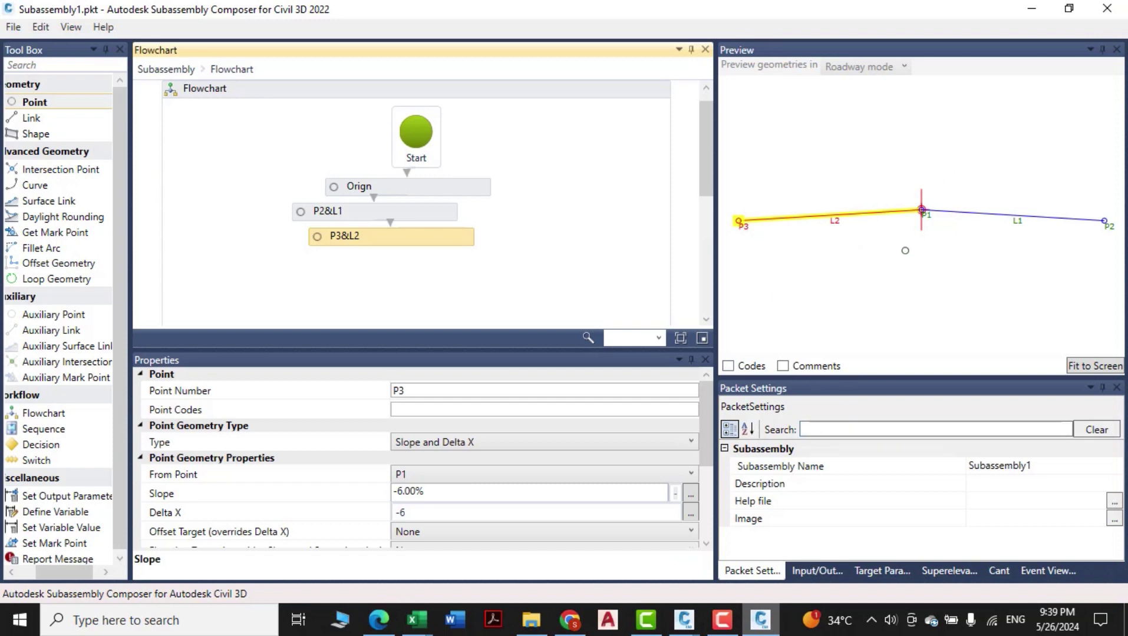
pyautogui.moveTo(38, 101); pyautogui.dragTo(372, 266)
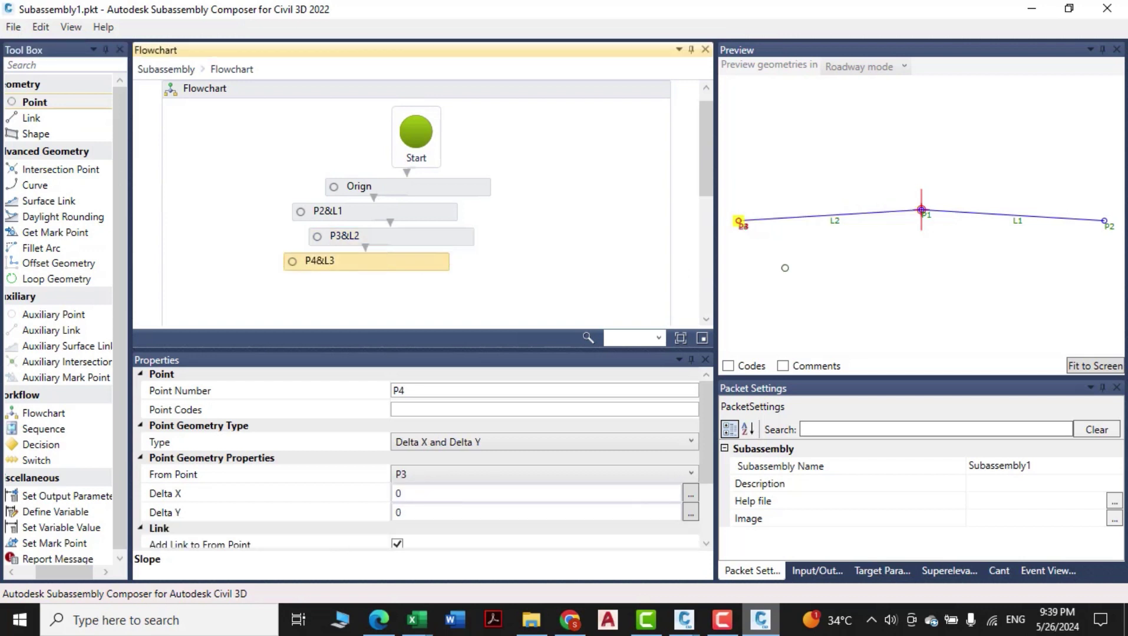
pyautogui.click(436, 474)
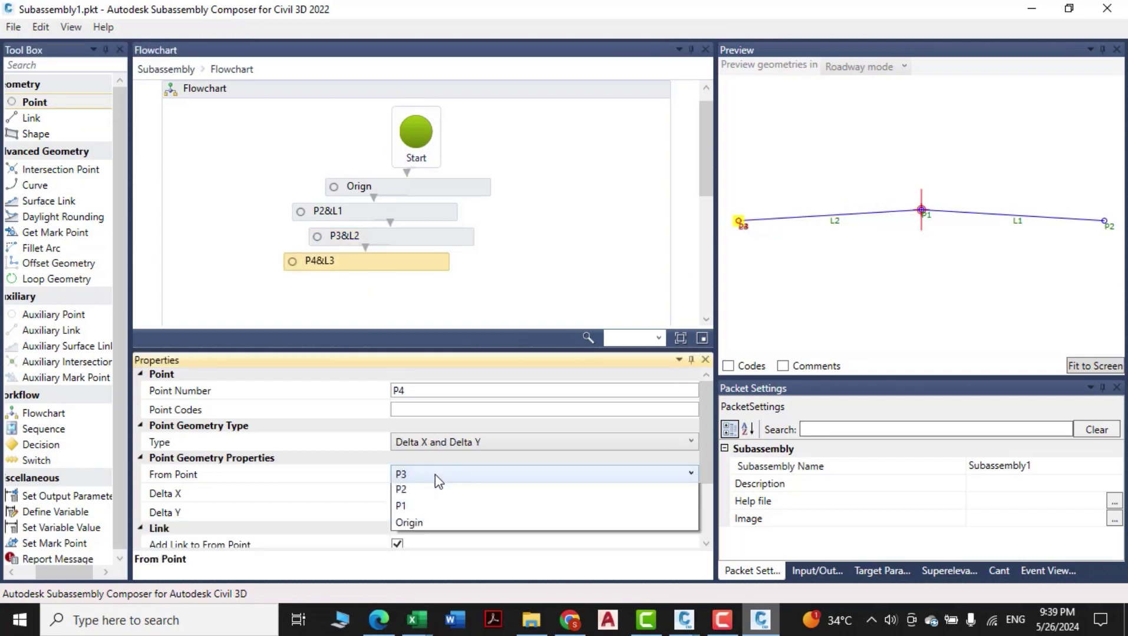
pyautogui.click(417, 527)
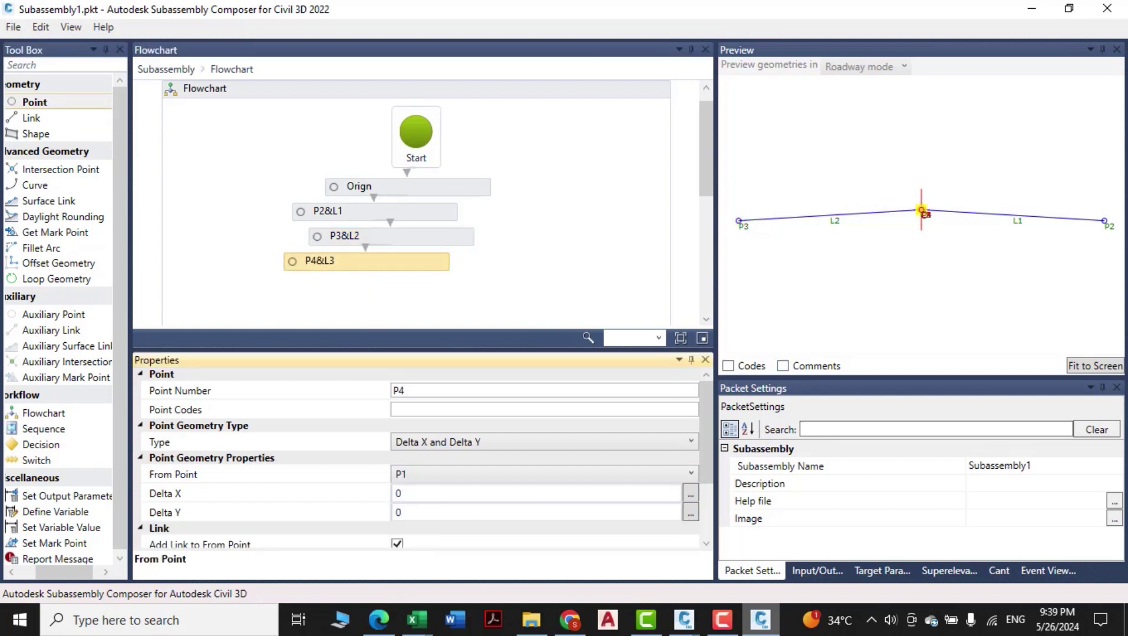
pyautogui.click(465, 474)
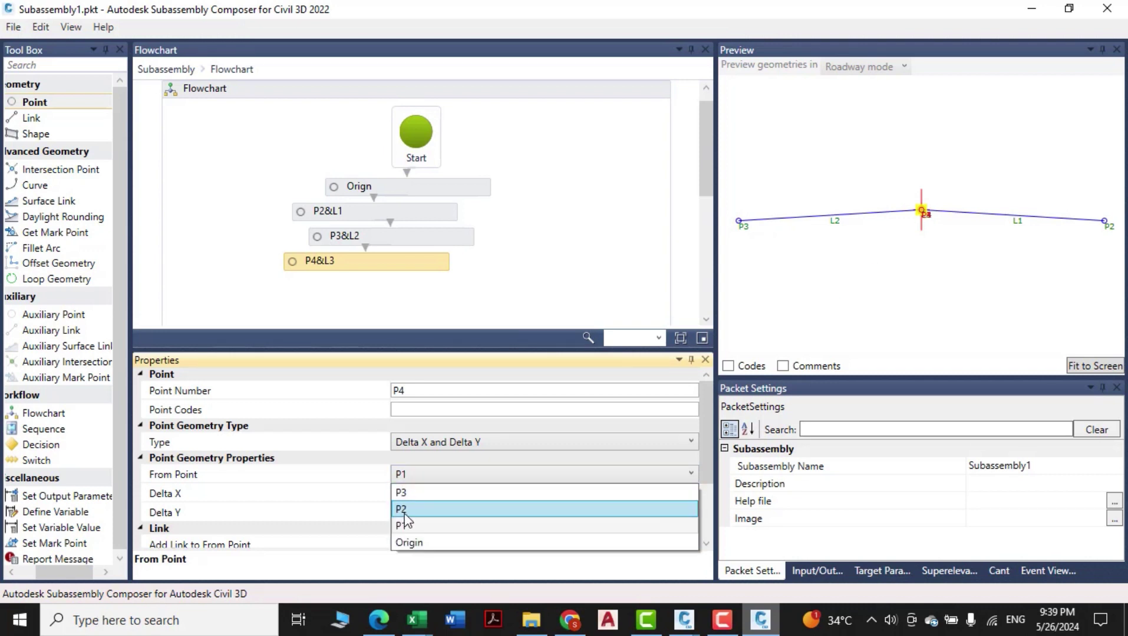
pyautogui.click(418, 525)
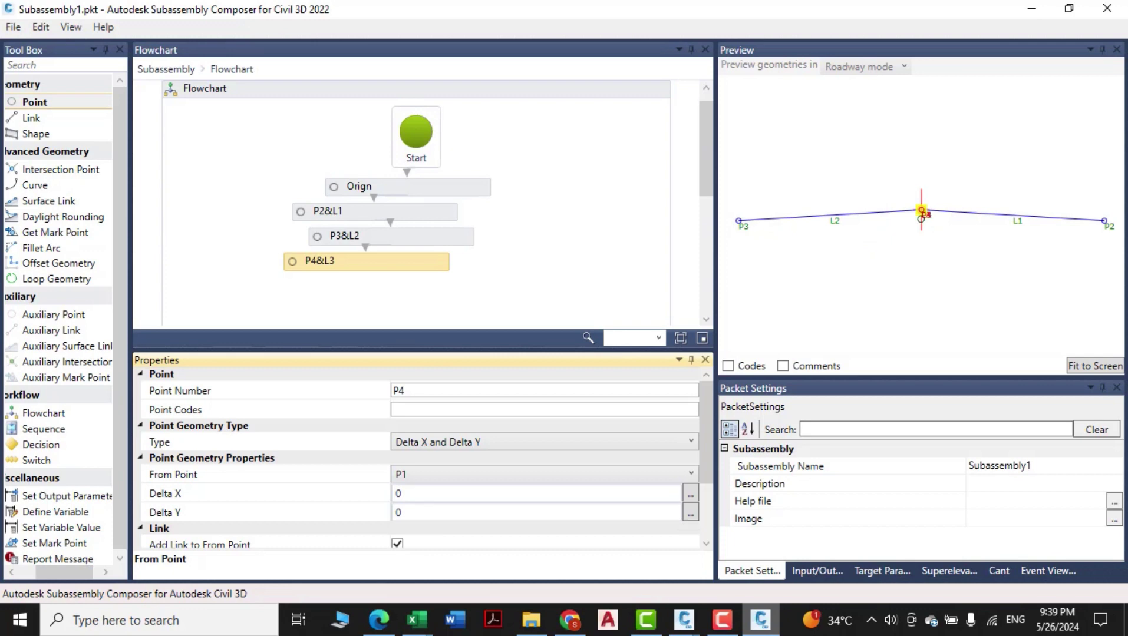
# Switch to Civil 3D's Drawing3 and examine the negative Y direction below the crown point
pyautogui.click(685, 620)
pyautogui.scroll(-6, 731, 334)
pyautogui.scroll(4, 677, 338)
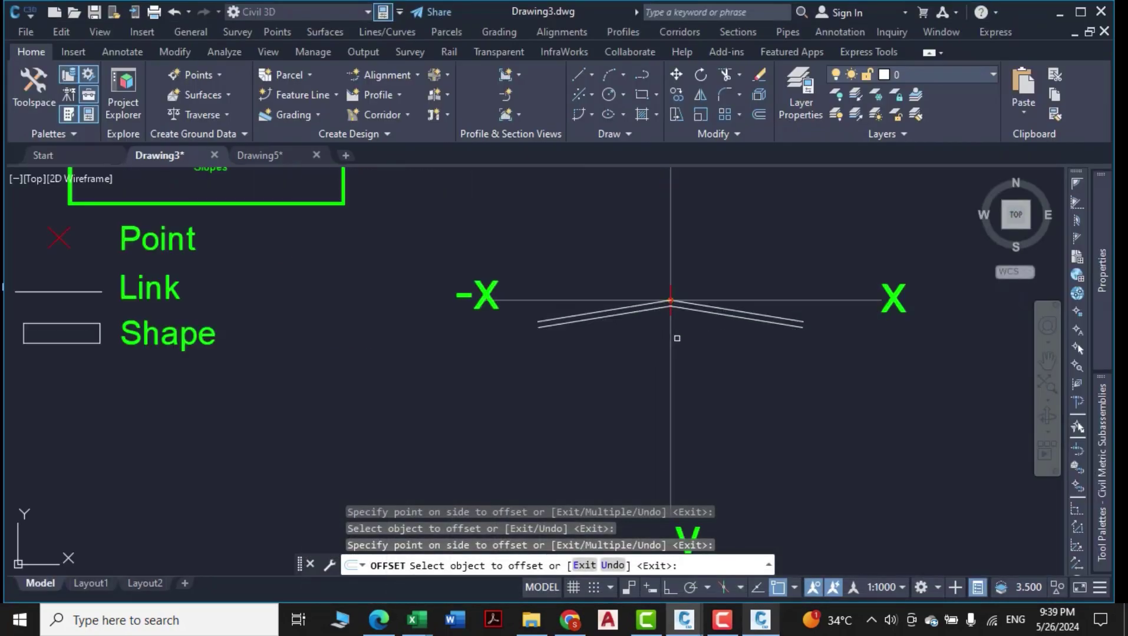
pyautogui.scroll(-2, 677, 338)
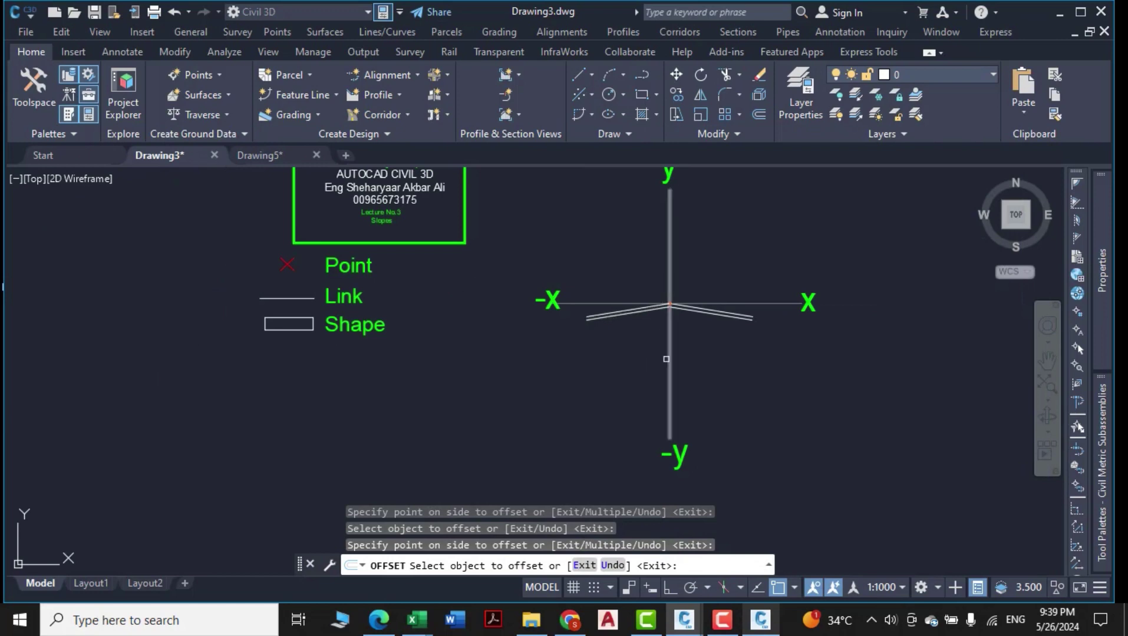
pyautogui.click(681, 438)
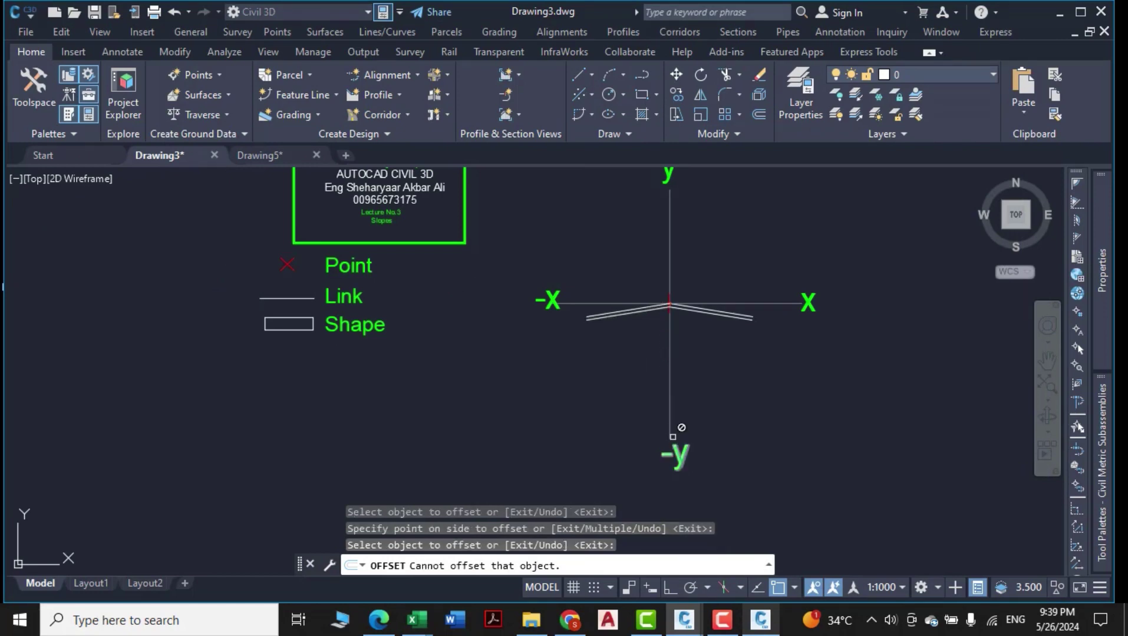
# Switch to Subassembly Composer and set point P4's Delta Y to -1, using the Delta X and Delta Y geometry type
pyautogui.click(761, 620)
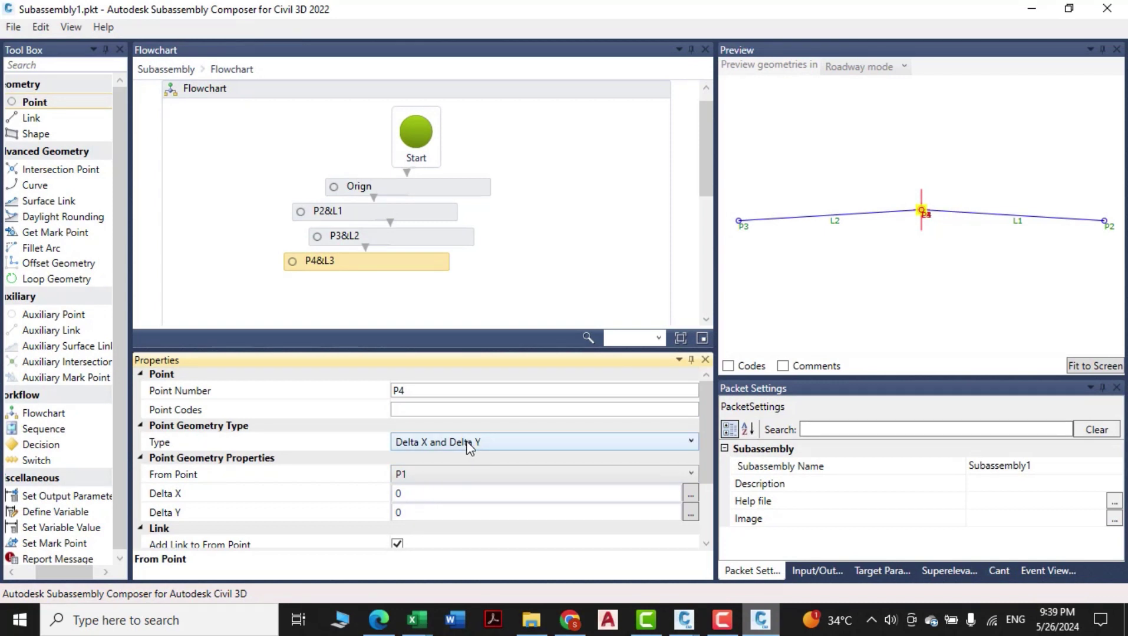
pyautogui.click(474, 443)
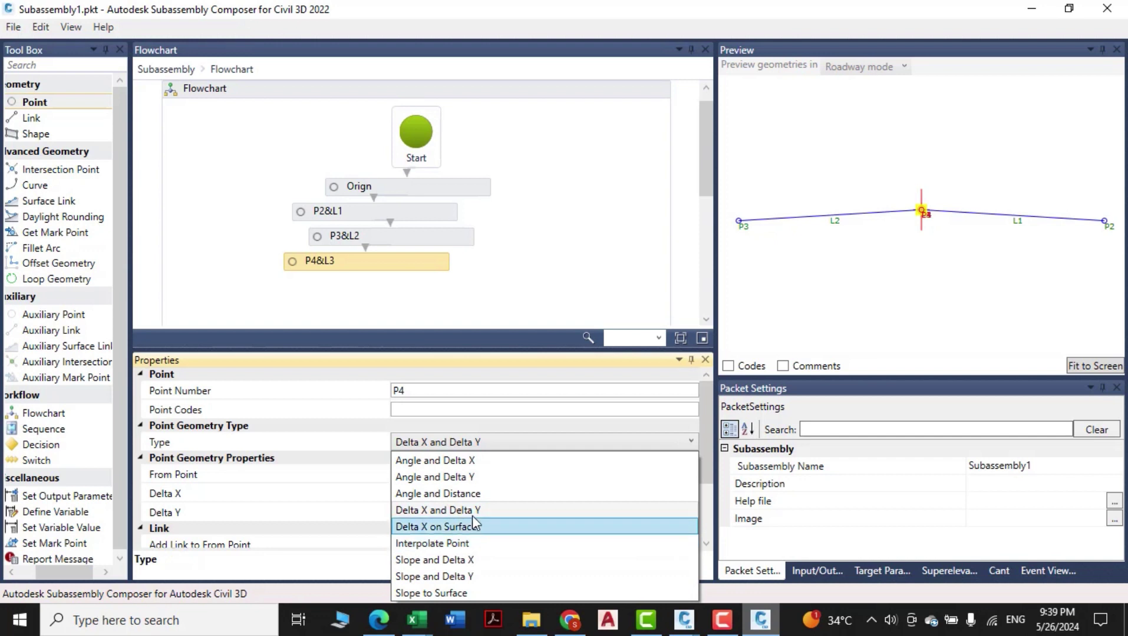
pyautogui.click(469, 511)
pyautogui.click(429, 512)
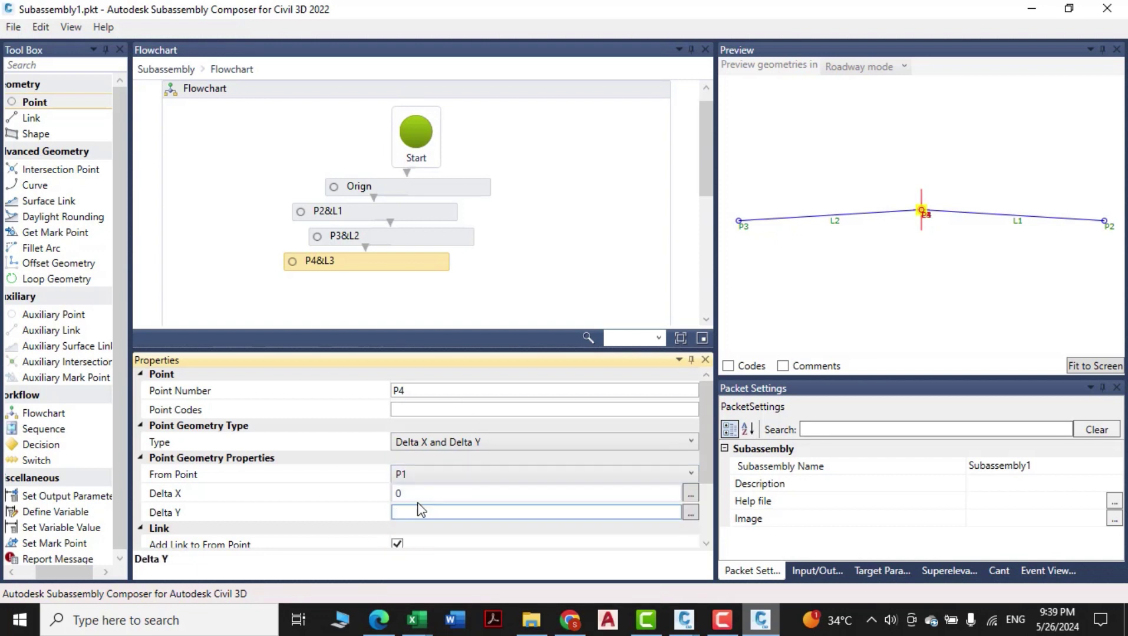
pyautogui.write('-1')
pyautogui.press('Return')
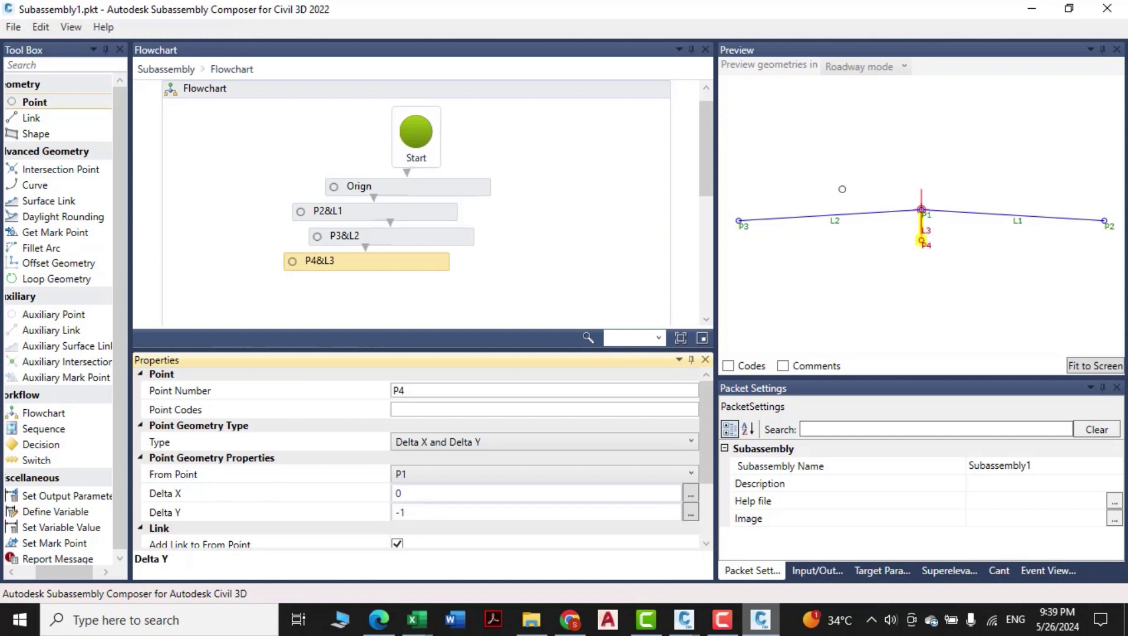
pyautogui.scroll(3, 955, 241)
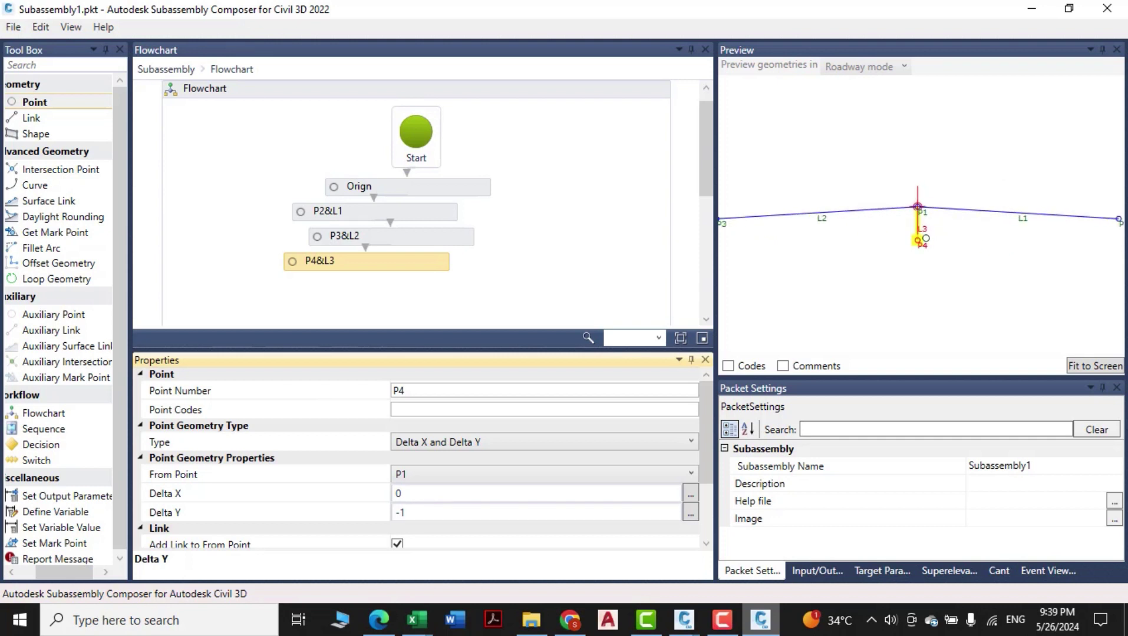
pyautogui.scroll(2, 916, 203)
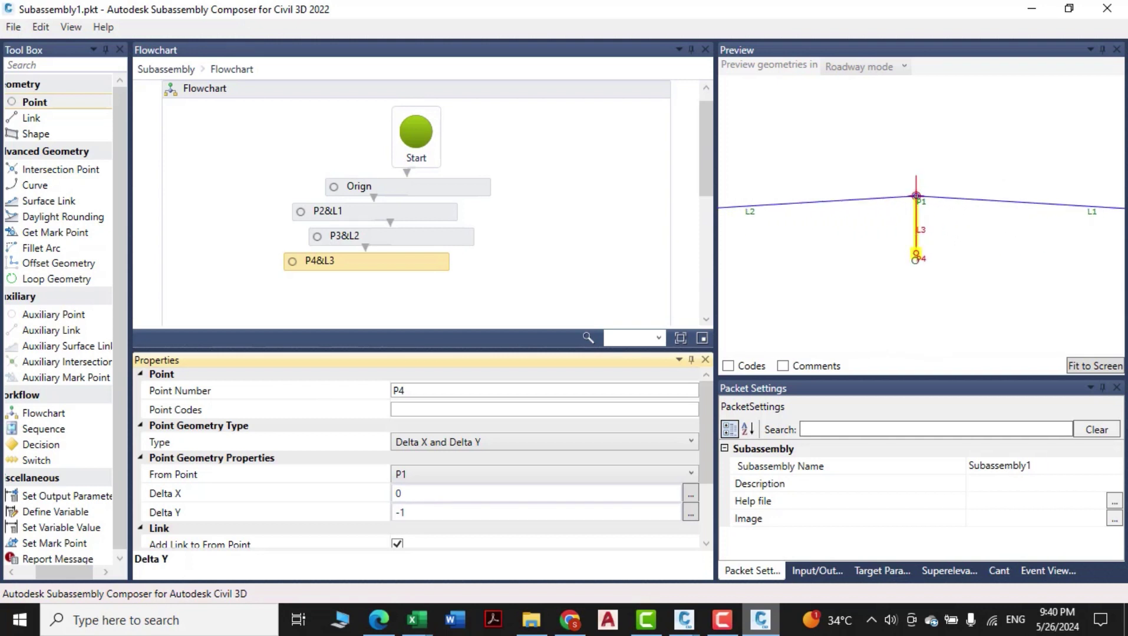
pyautogui.scroll(-3, 915, 255)
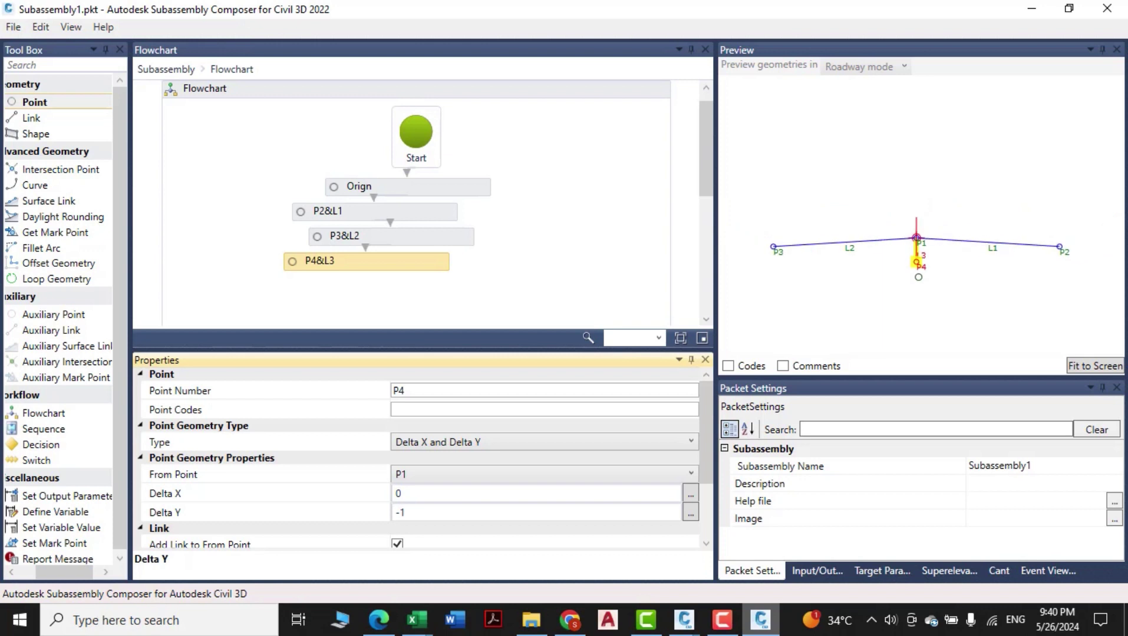
pyautogui.scroll(1, 922, 277)
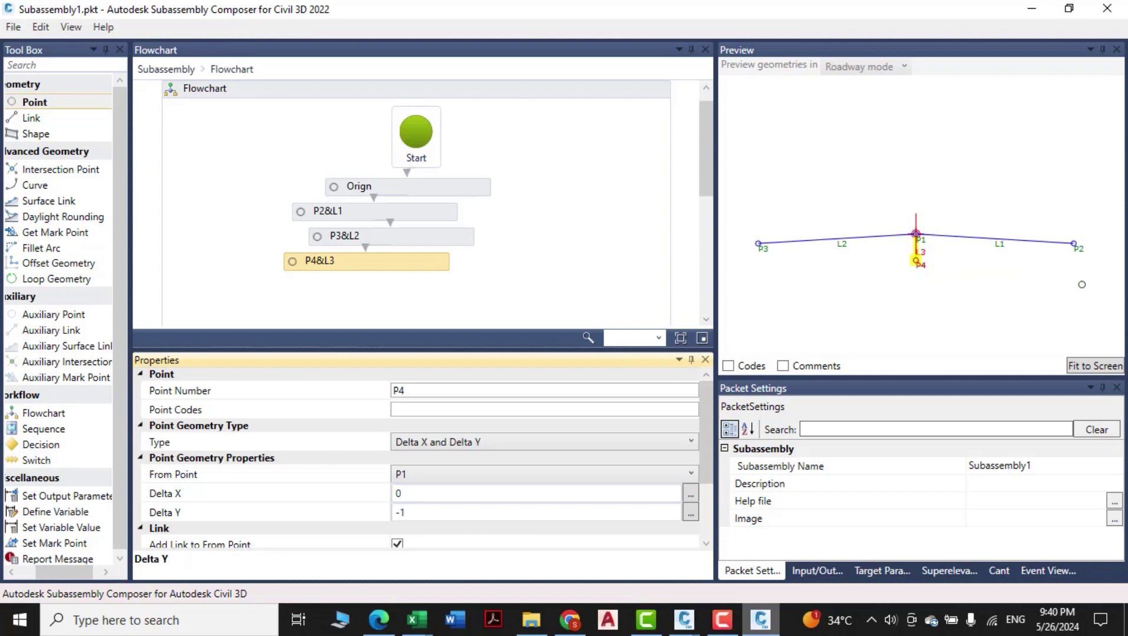
# Add a point below P4&L3 with P4 as its From Point and Slope and Delta X as its geometry type
pyautogui.click(30, 104)
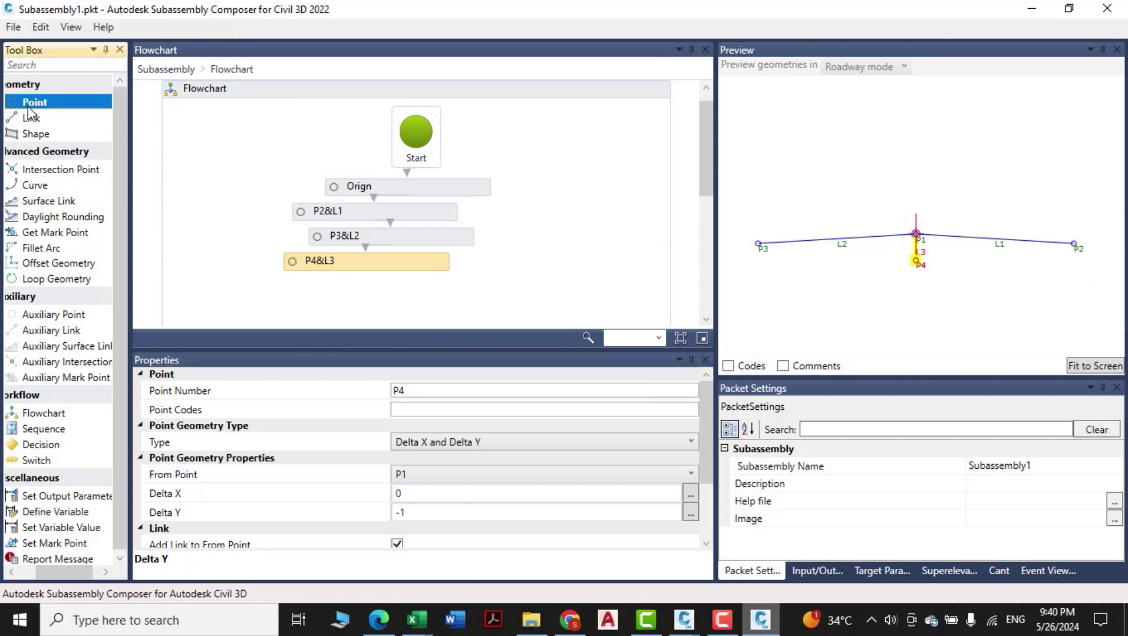
pyautogui.moveTo(29, 109); pyautogui.dragTo(362, 175)
pyautogui.click(414, 476)
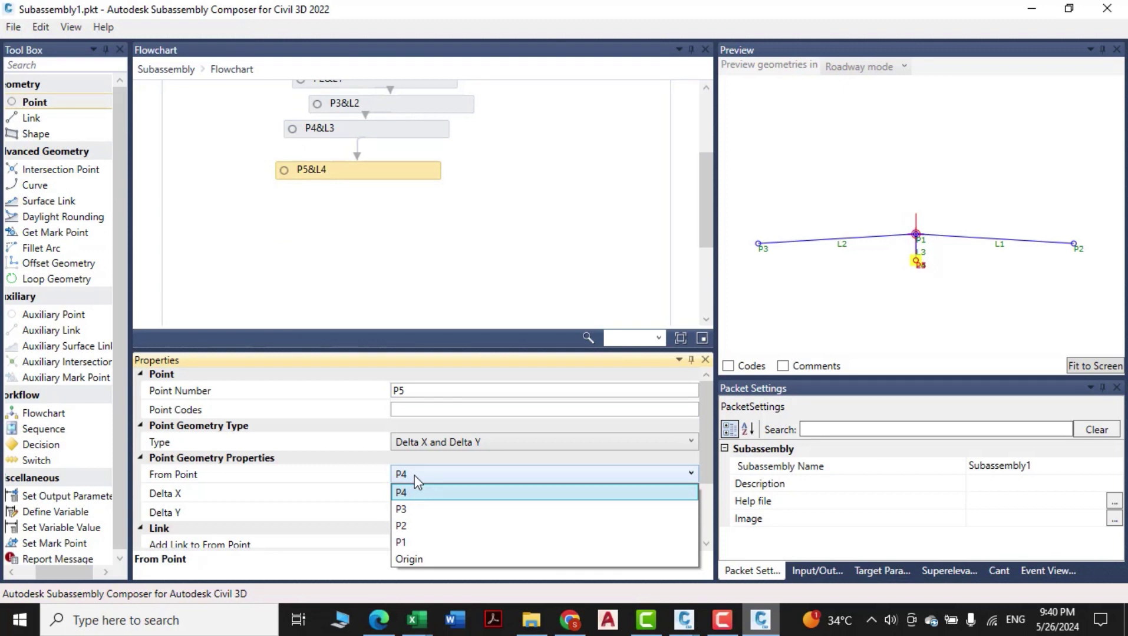
pyautogui.click(411, 492)
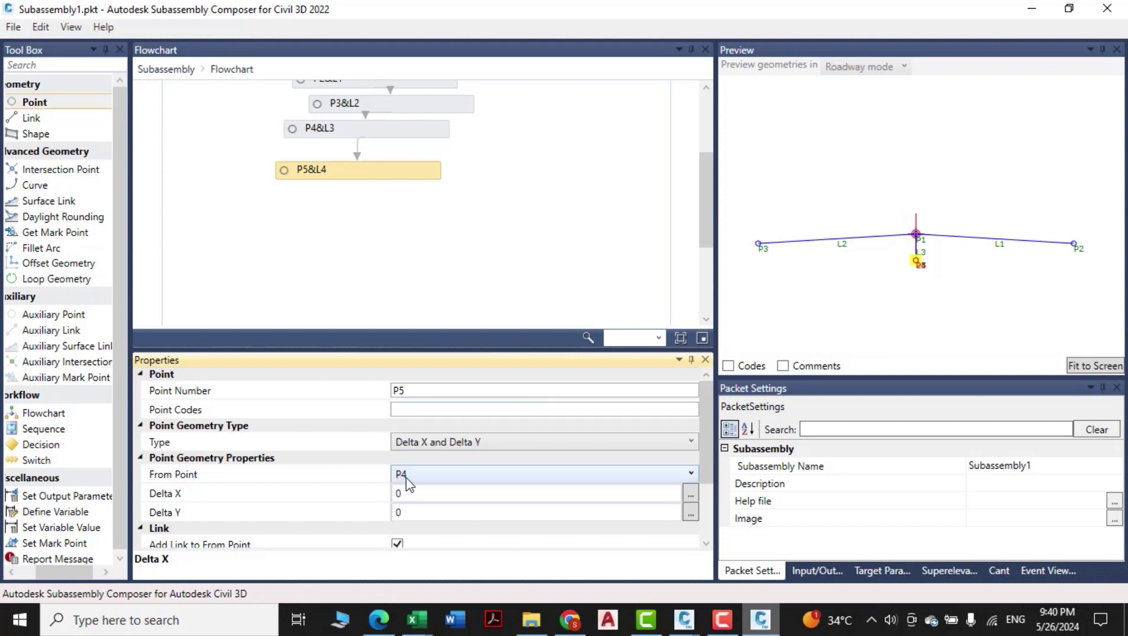
pyautogui.click(446, 443)
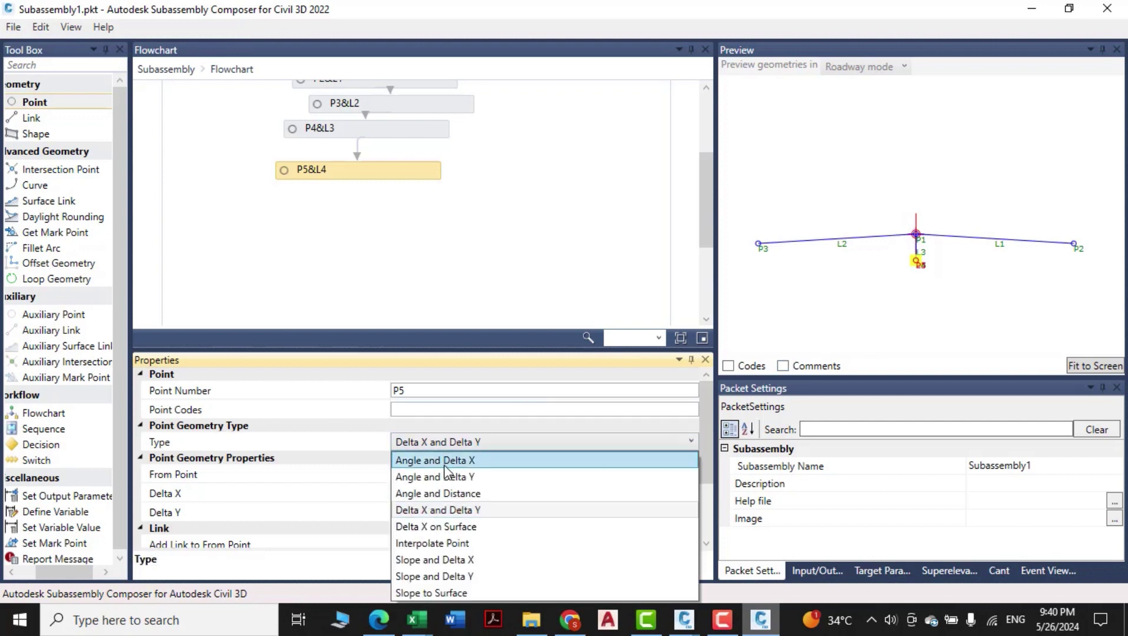
pyautogui.click(467, 561)
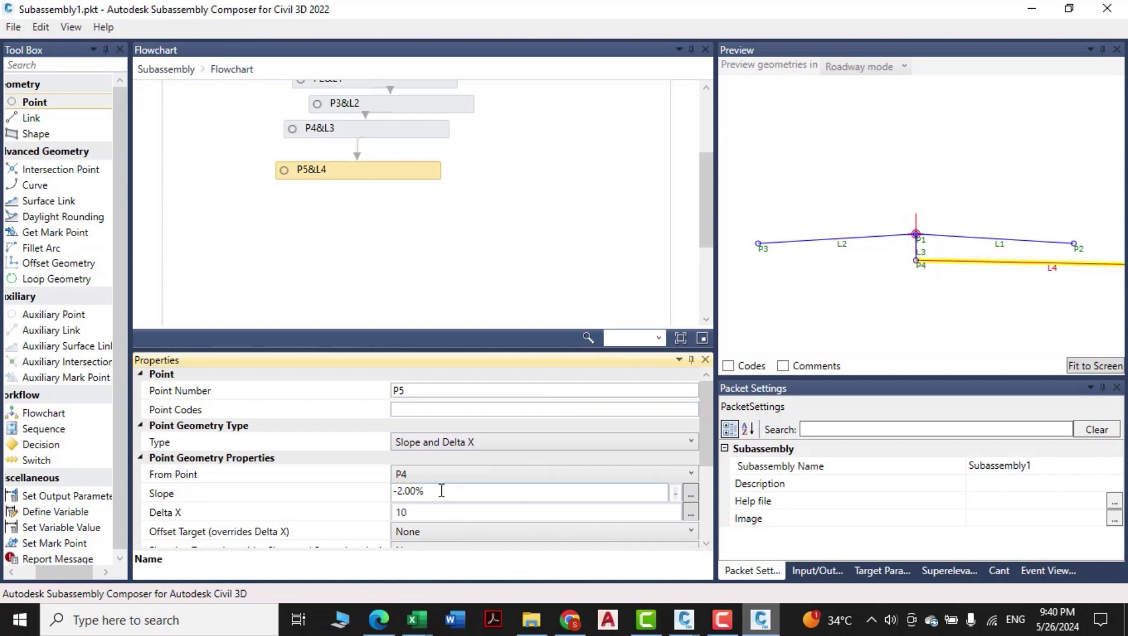
# Set the slope of point P5 to -6% and its Delta X to 6
pyautogui.click(441, 491)
pyautogui.write('-')
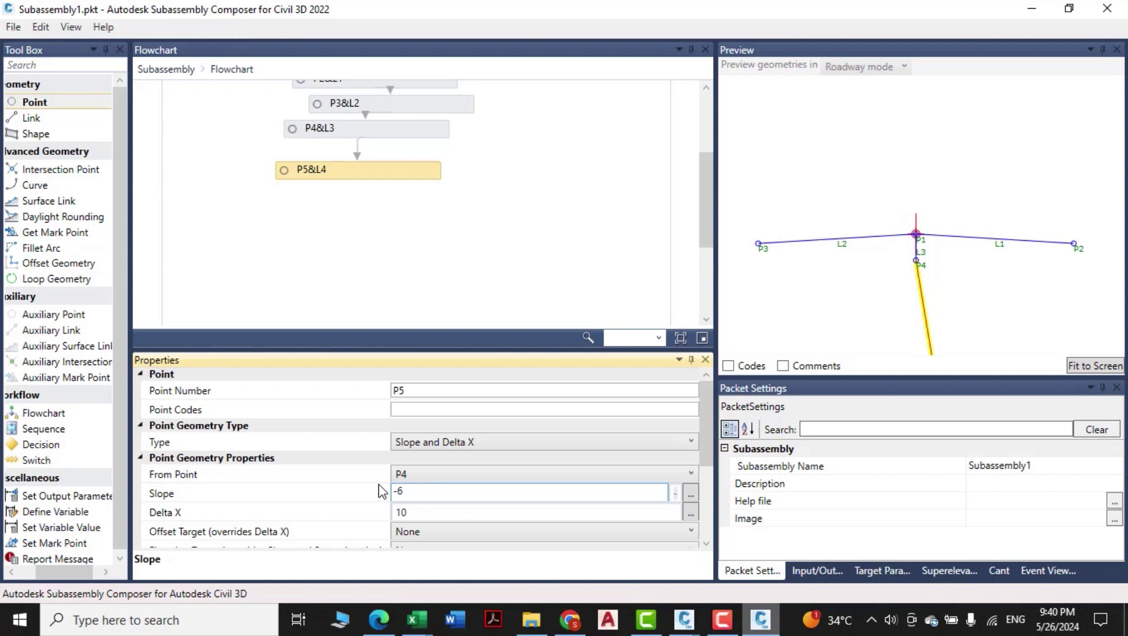
pyautogui.write('6.00%')
pyautogui.click(427, 517)
pyautogui.write('10')
pyautogui.press('Return')
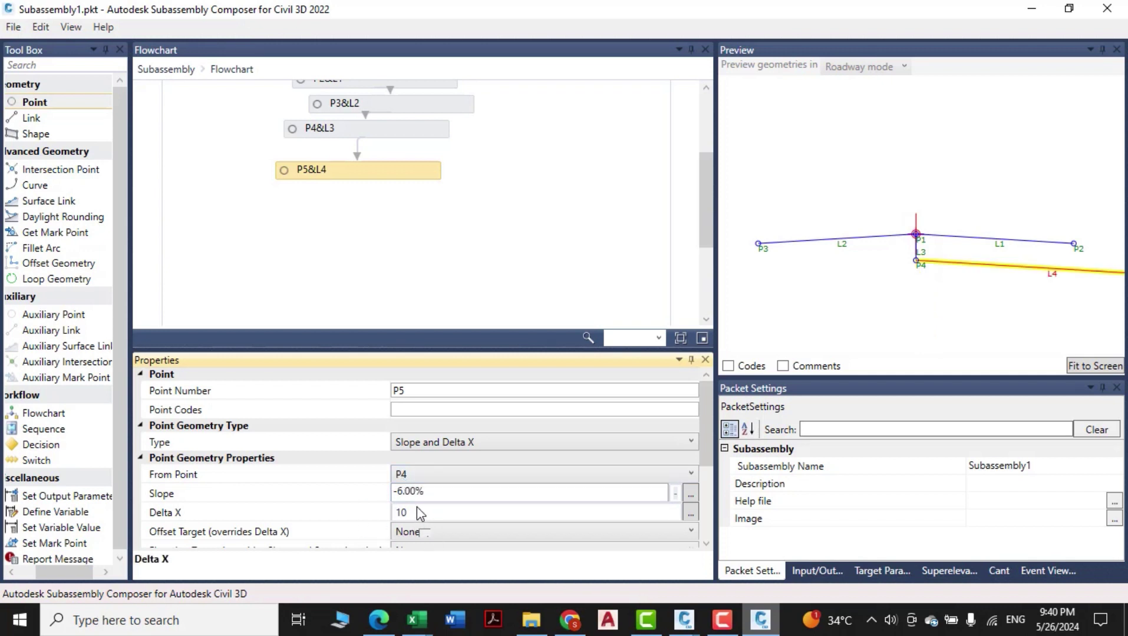
pyautogui.click(416, 510)
pyautogui.doubleClick(417, 510)
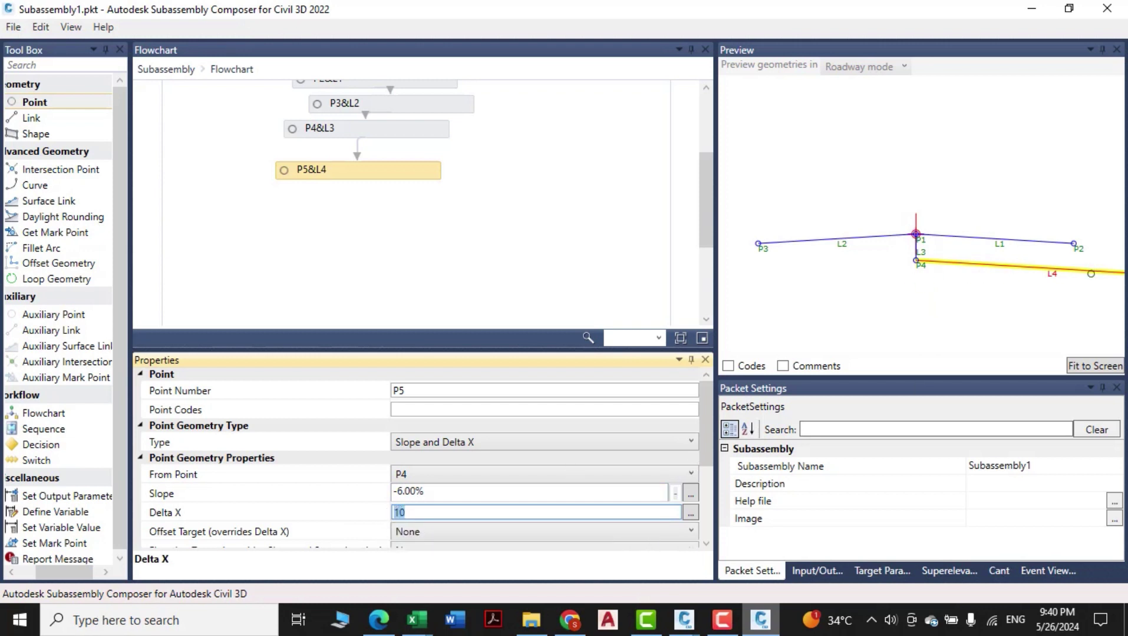
pyautogui.write('6')
pyautogui.click(341, 452)
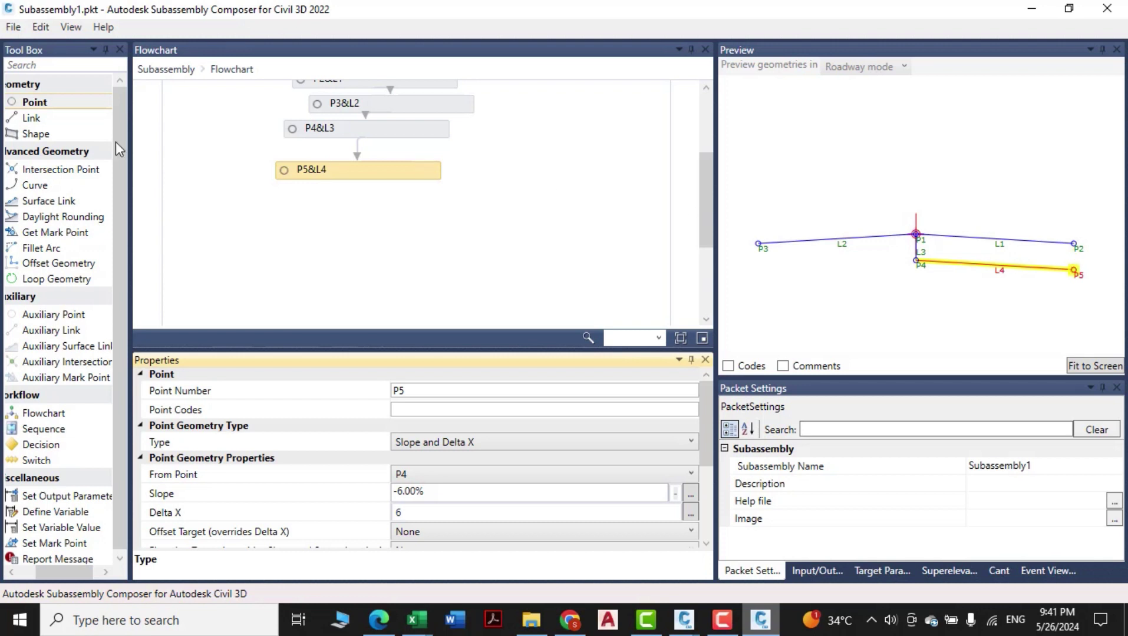
# Add a link below P5&L4 in the flowchart, with P2 as its Start Point and P5 as its End Point
pyautogui.moveTo(36, 118); pyautogui.dragTo(393, 211)
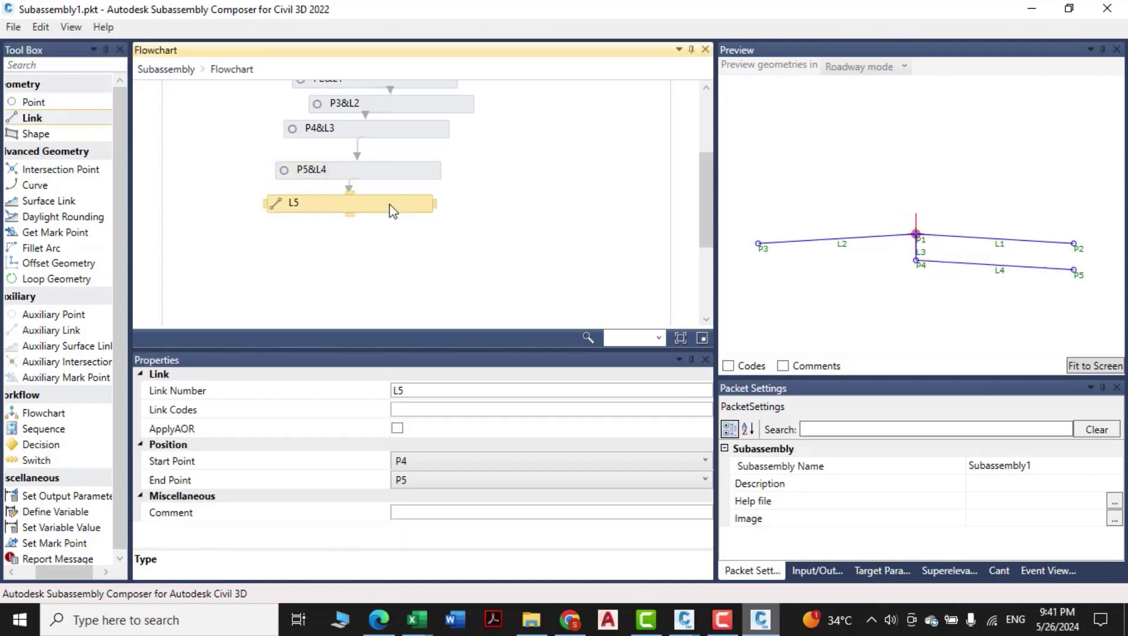
pyautogui.click(465, 458)
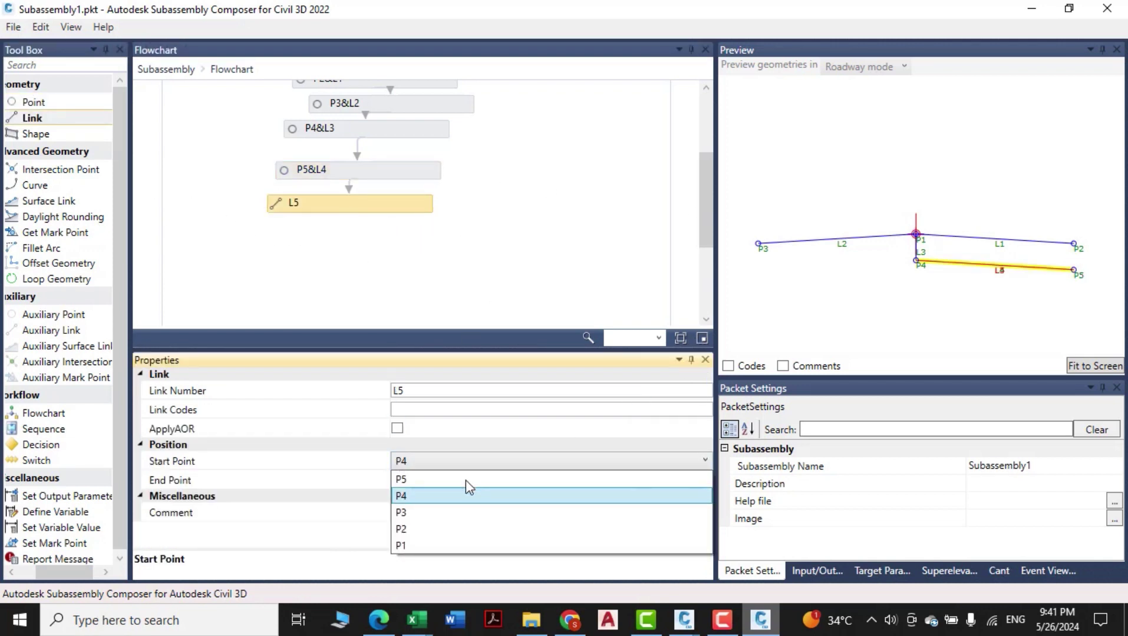
pyautogui.click(451, 530)
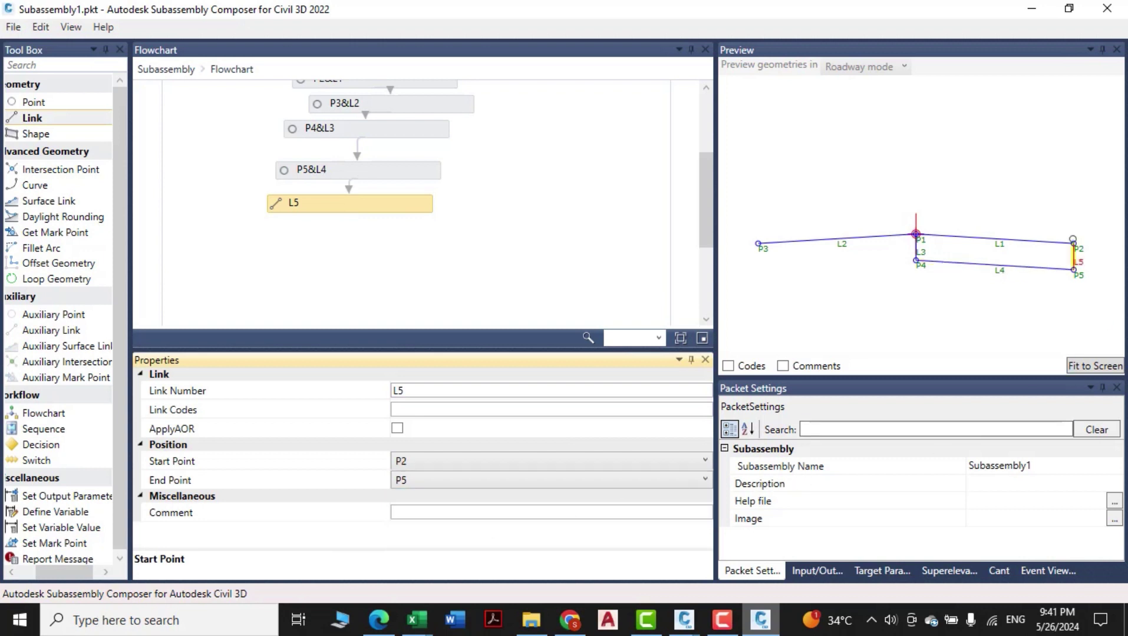
pyautogui.click(439, 481)
pyautogui.click(419, 540)
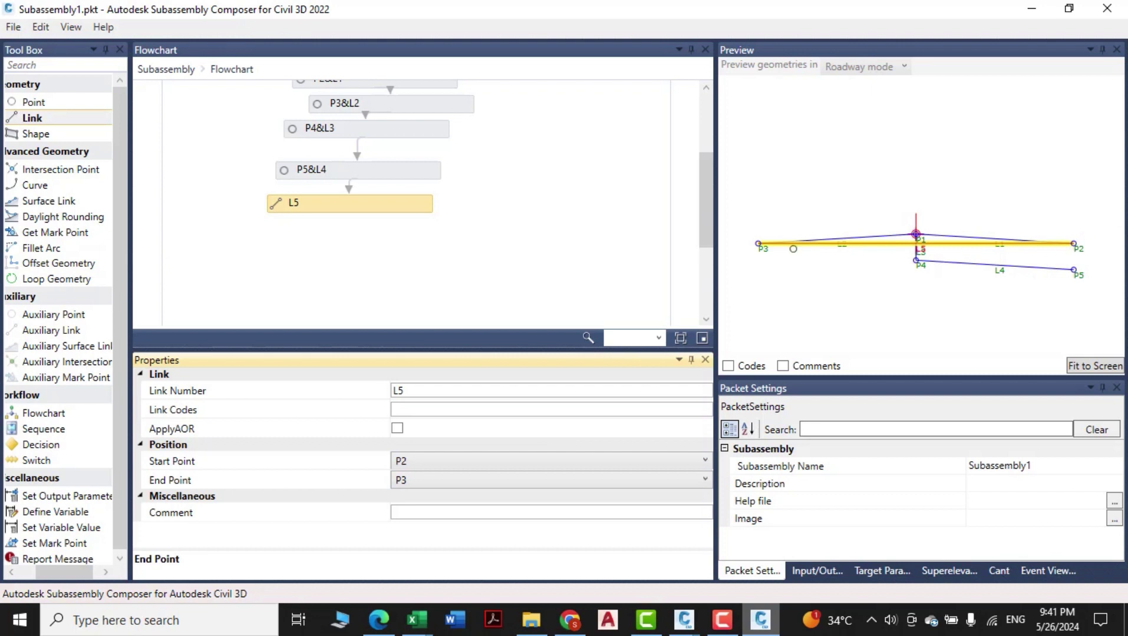
pyautogui.click(505, 487)
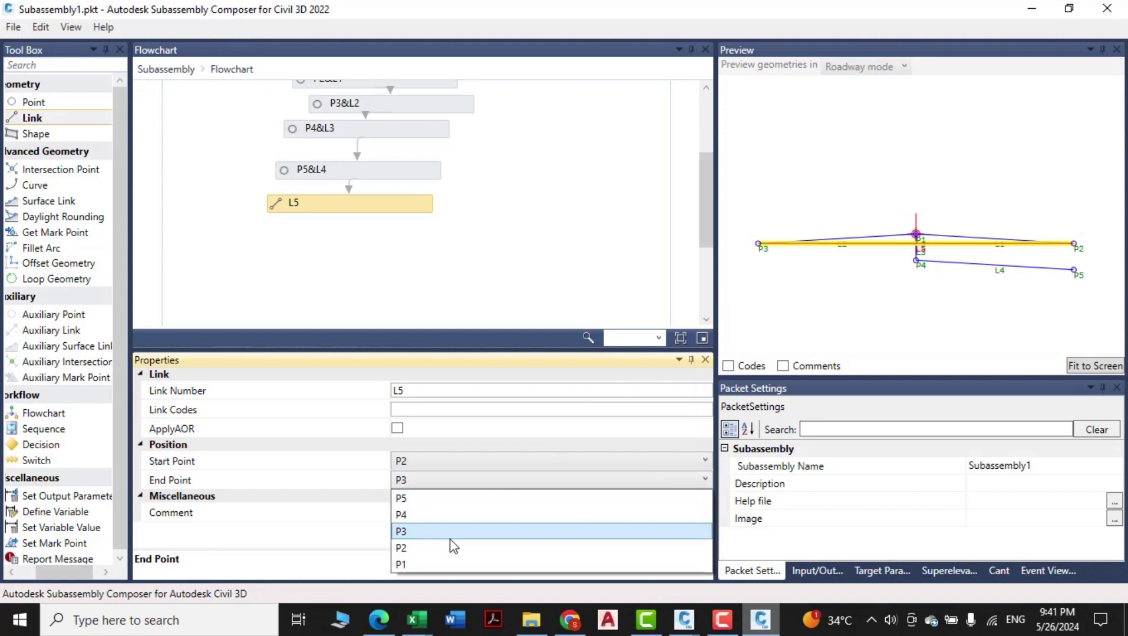
pyautogui.click(433, 501)
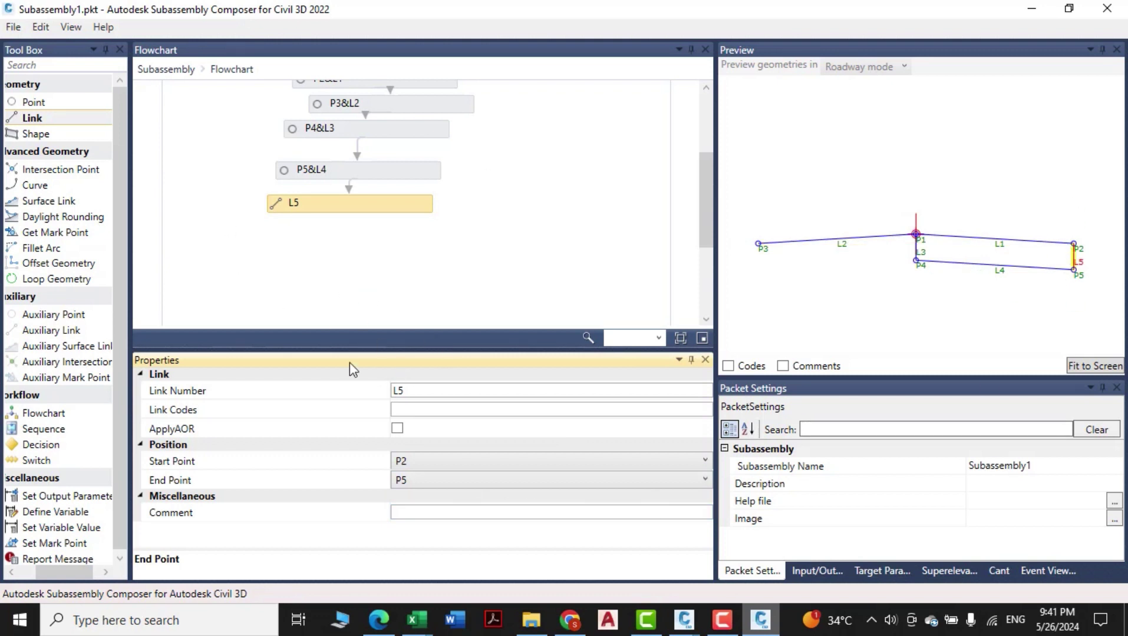
# Add a point below L5 in the flowchart and set its geometry type to Slope and Delta X
pyautogui.click(339, 208)
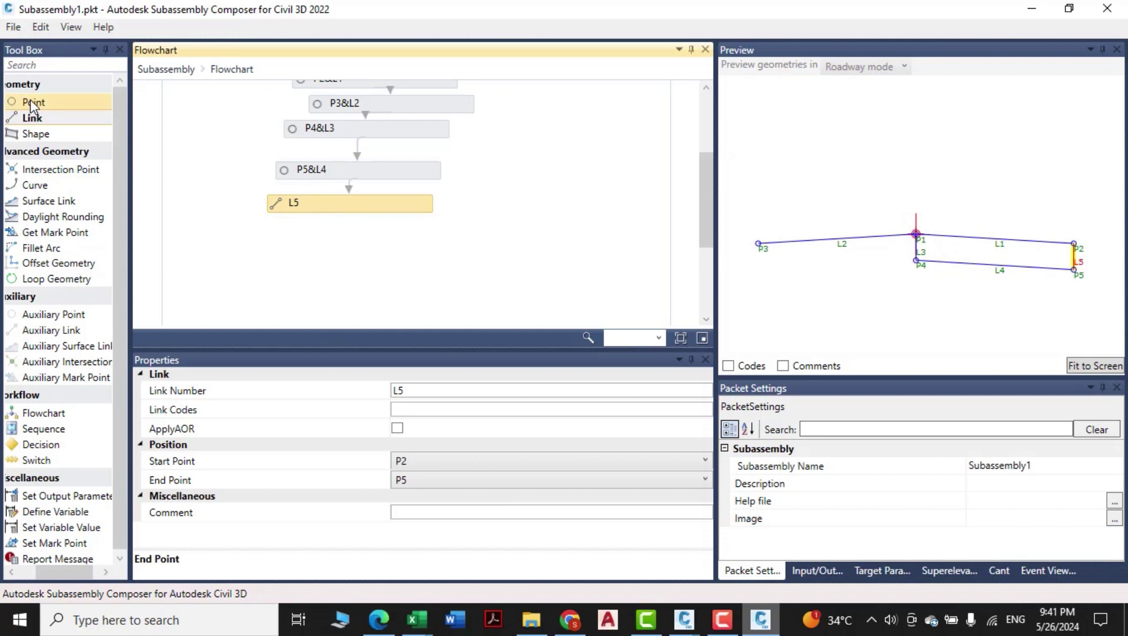
pyautogui.moveTo(30, 103); pyautogui.dragTo(322, 264)
pyautogui.click(449, 443)
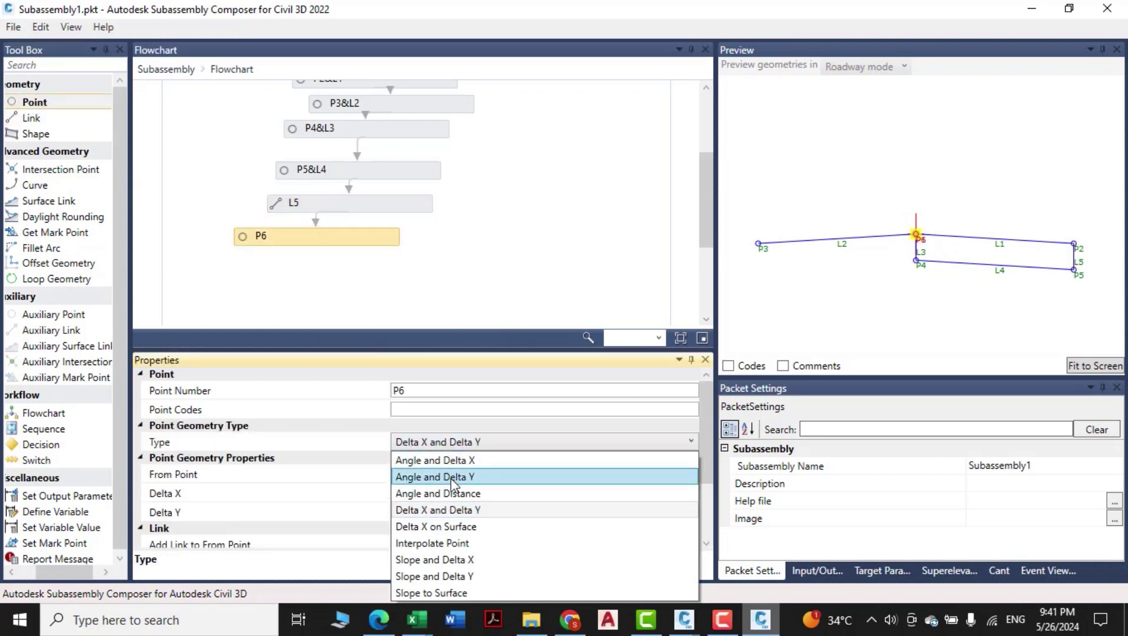
pyautogui.click(464, 560)
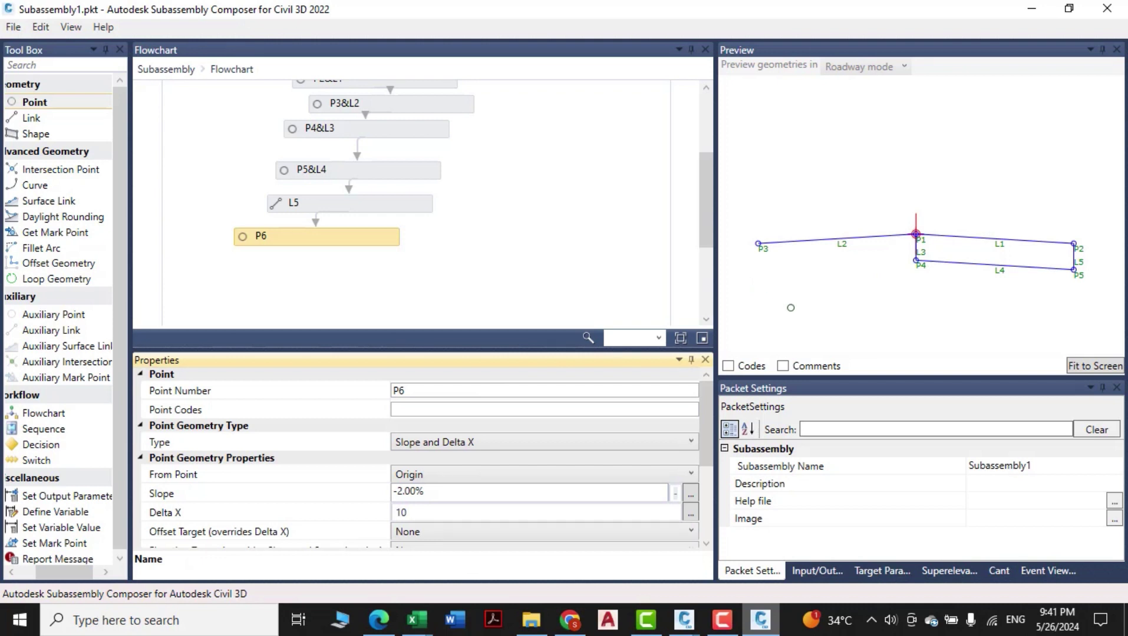
# Set the slope of point P6 to -6% and its Delta X to -6
pyautogui.click(422, 492)
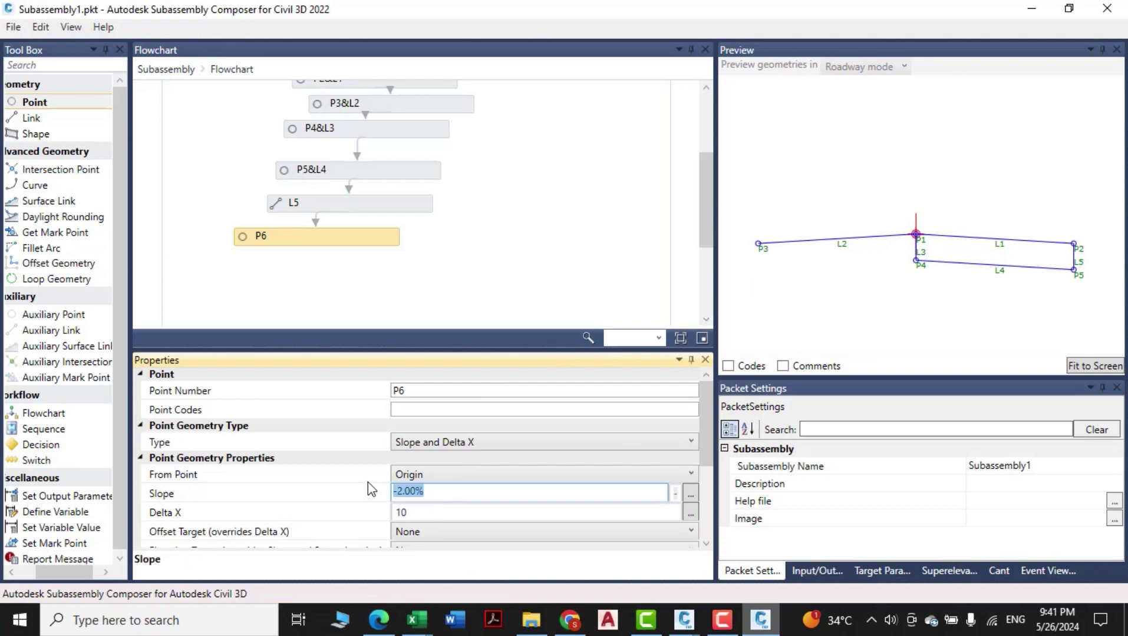
pyautogui.write('-6%')
pyautogui.click(413, 512)
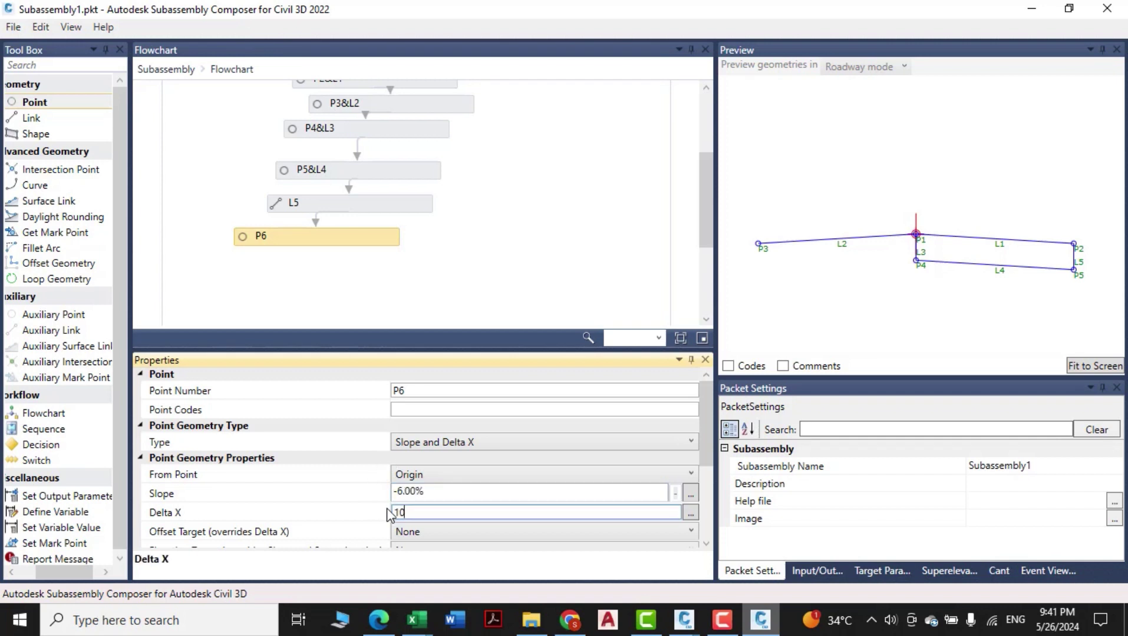
pyautogui.press('BackSpace')
pyautogui.click(326, 412)
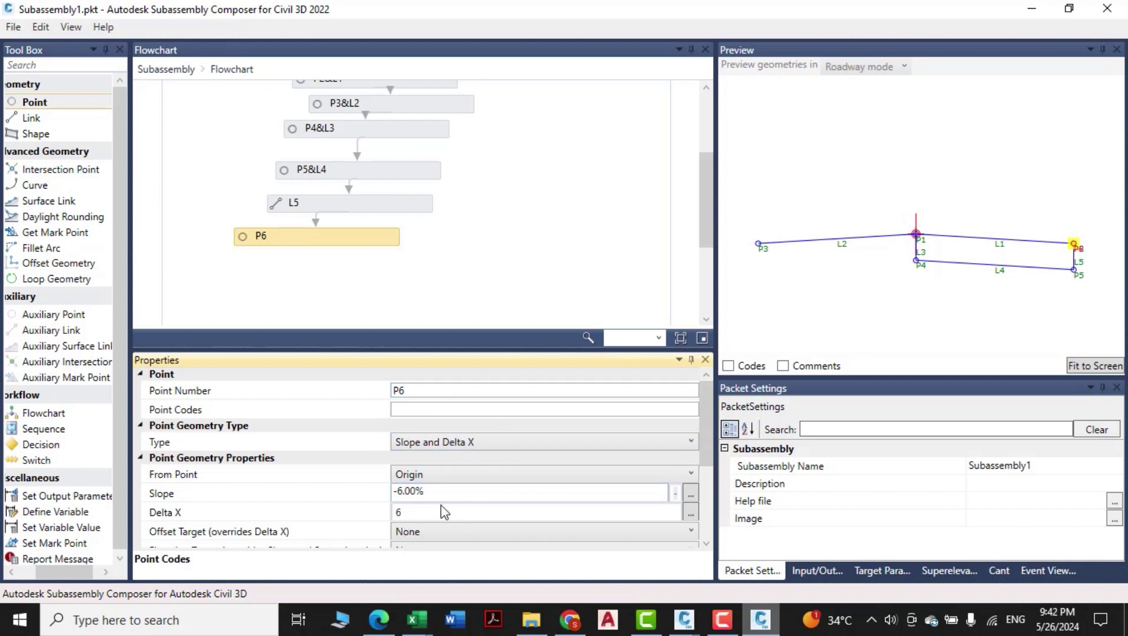
pyautogui.click(397, 513)
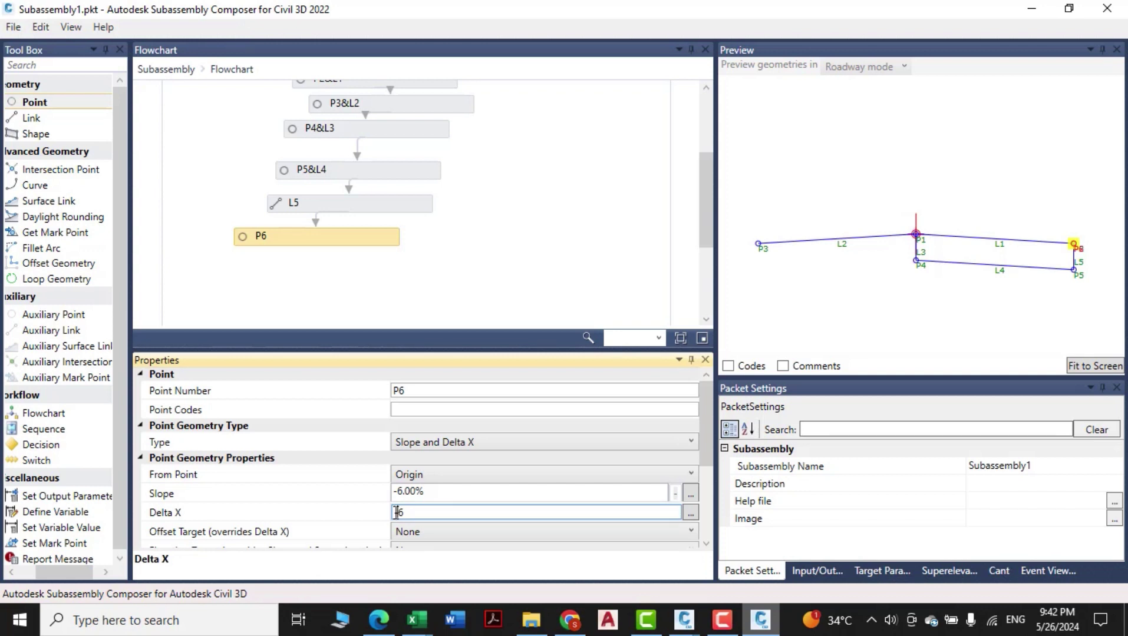
pyautogui.write('-')
pyautogui.click(363, 498)
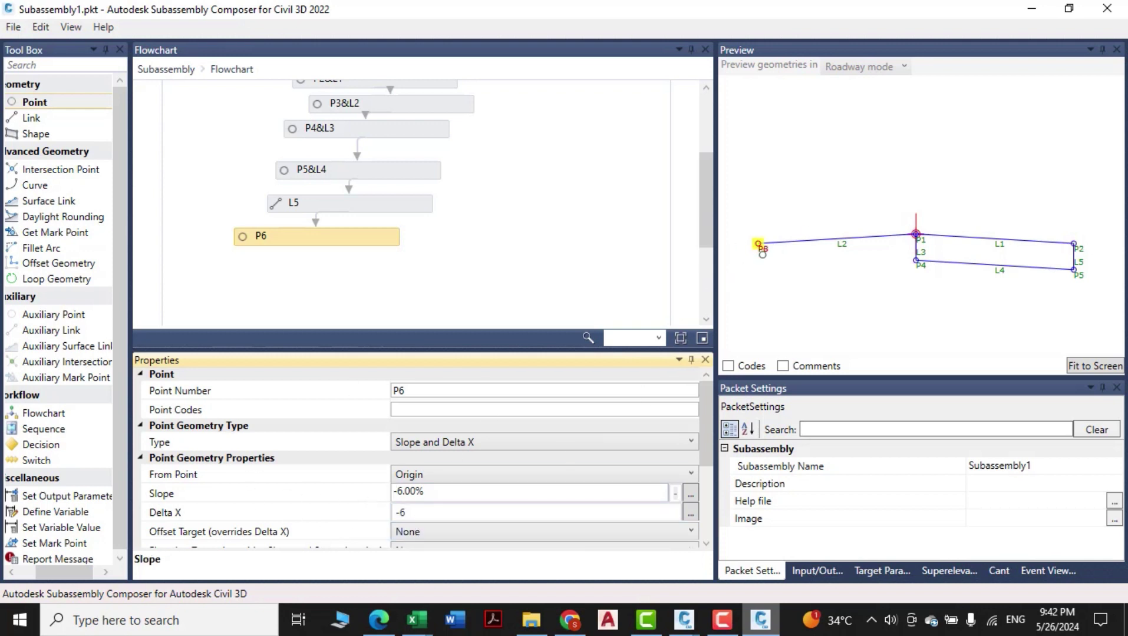
# Set P4 as the From Point of P6 and add a link from P6 to it
pyautogui.click(417, 476)
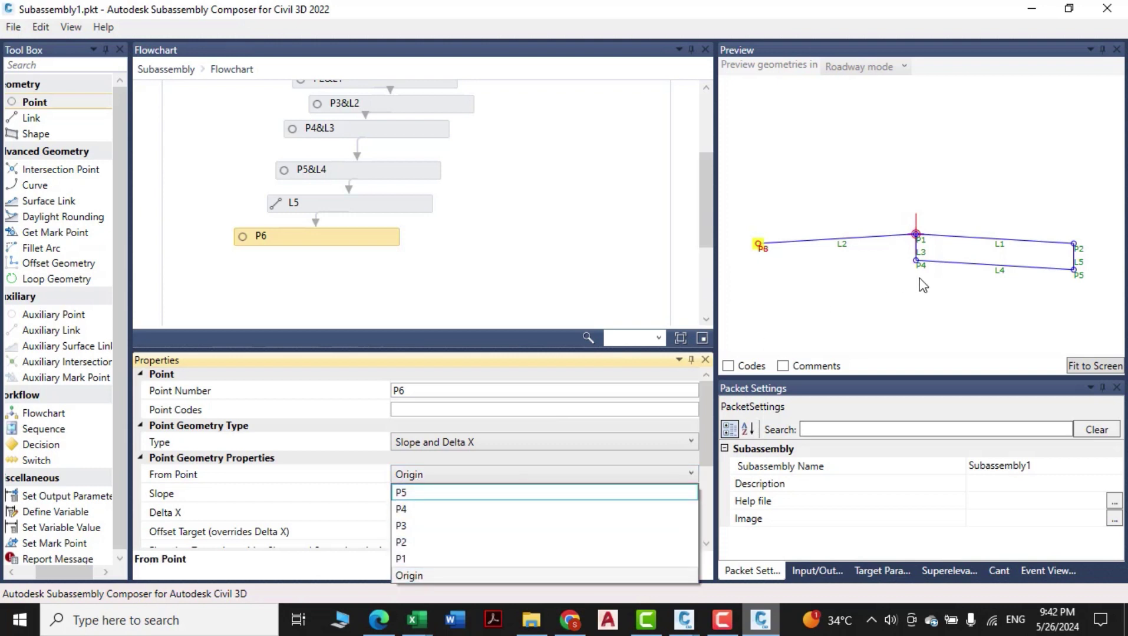
pyautogui.click(406, 511)
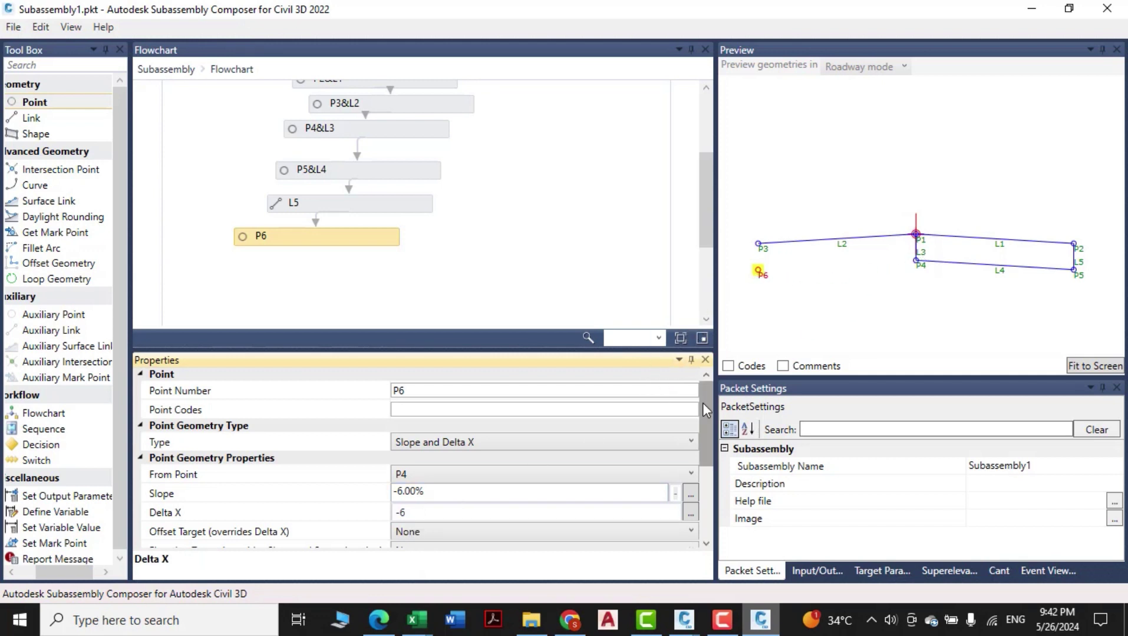
pyautogui.moveTo(703, 403); pyautogui.dragTo(699, 463)
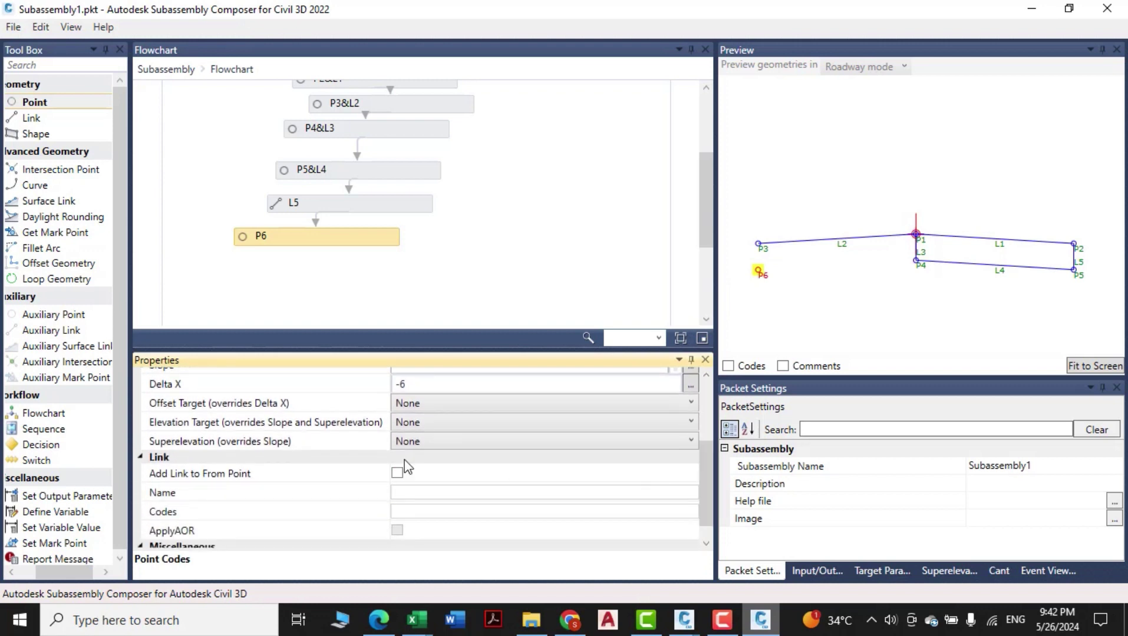
pyautogui.click(398, 473)
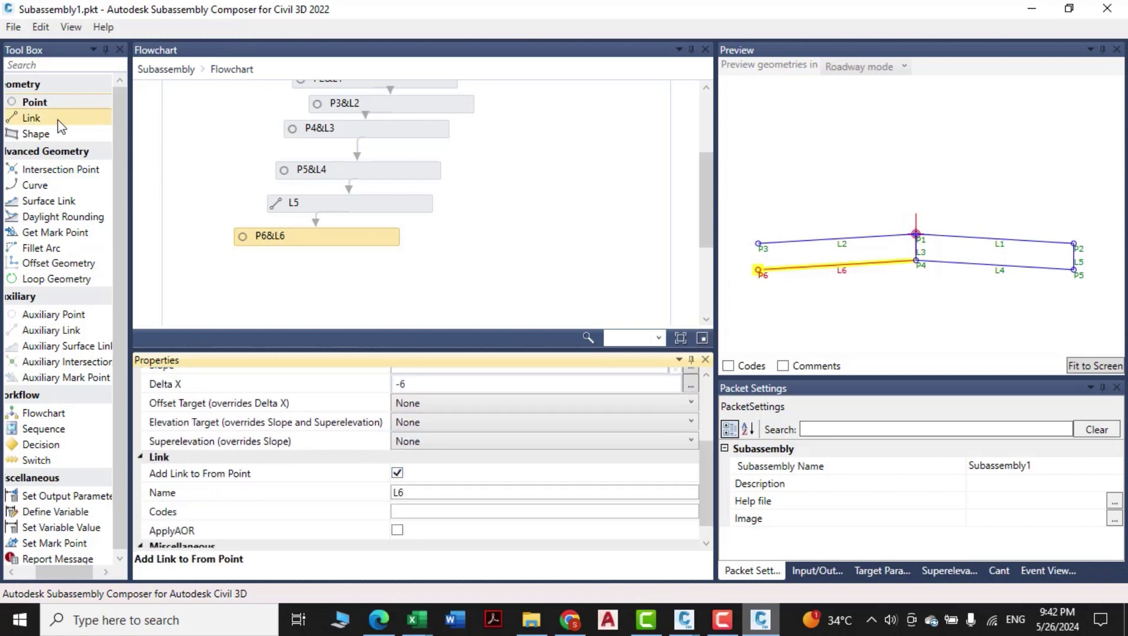
# Add a link below P6&L6 in the flowchart, with P3 as its Start Point and P6 as its End Point
pyautogui.moveTo(59, 117); pyautogui.dragTo(283, 268)
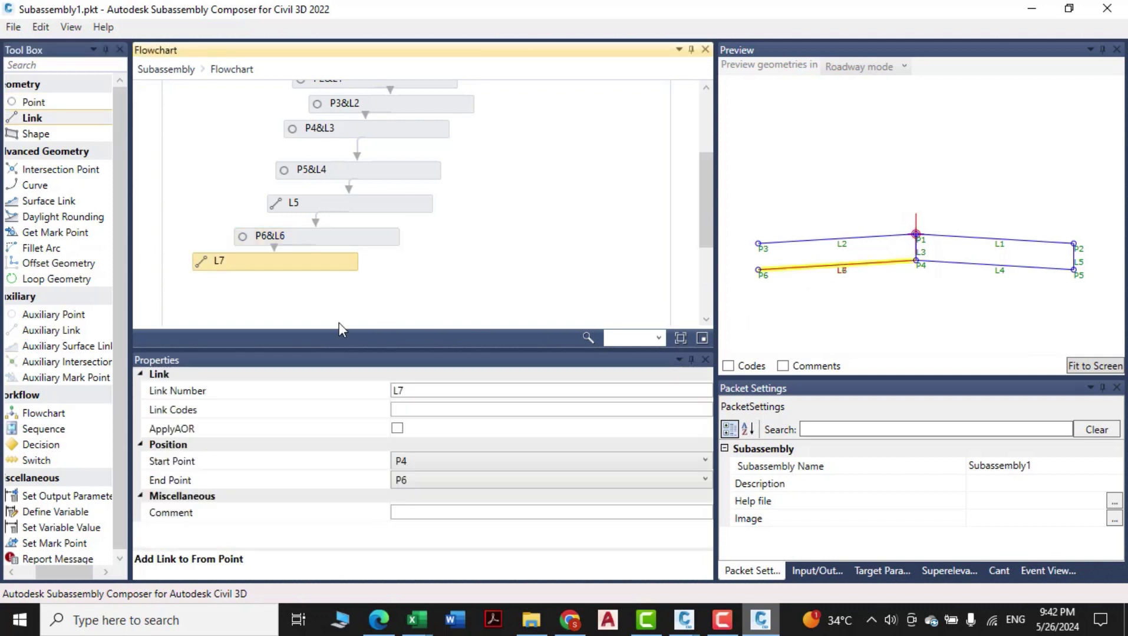
pyautogui.click(442, 463)
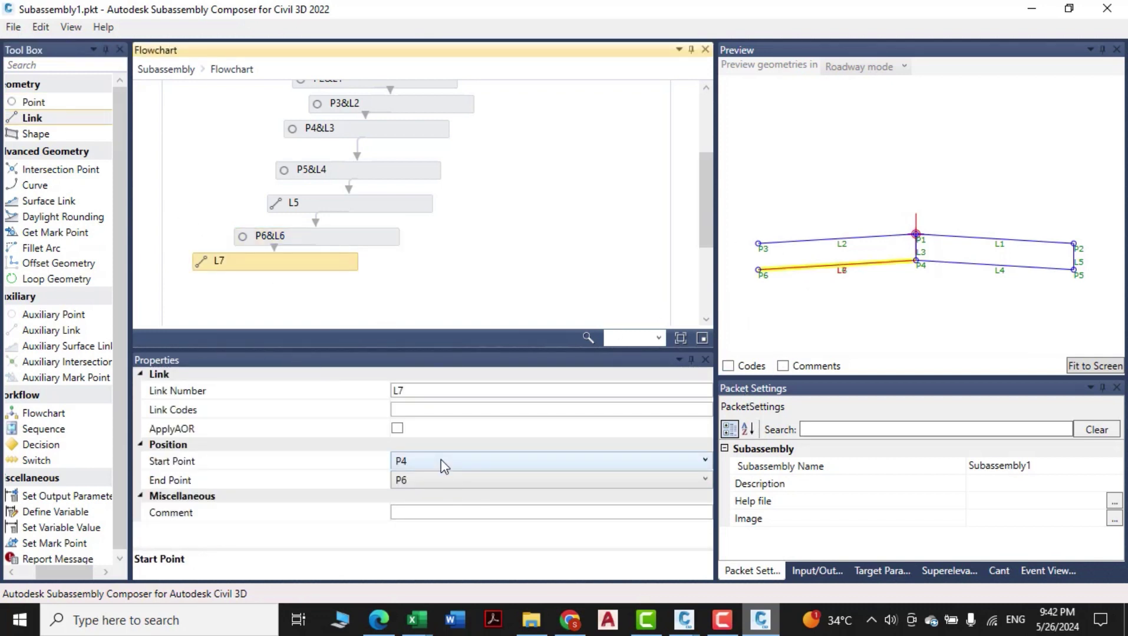
pyautogui.click(423, 479)
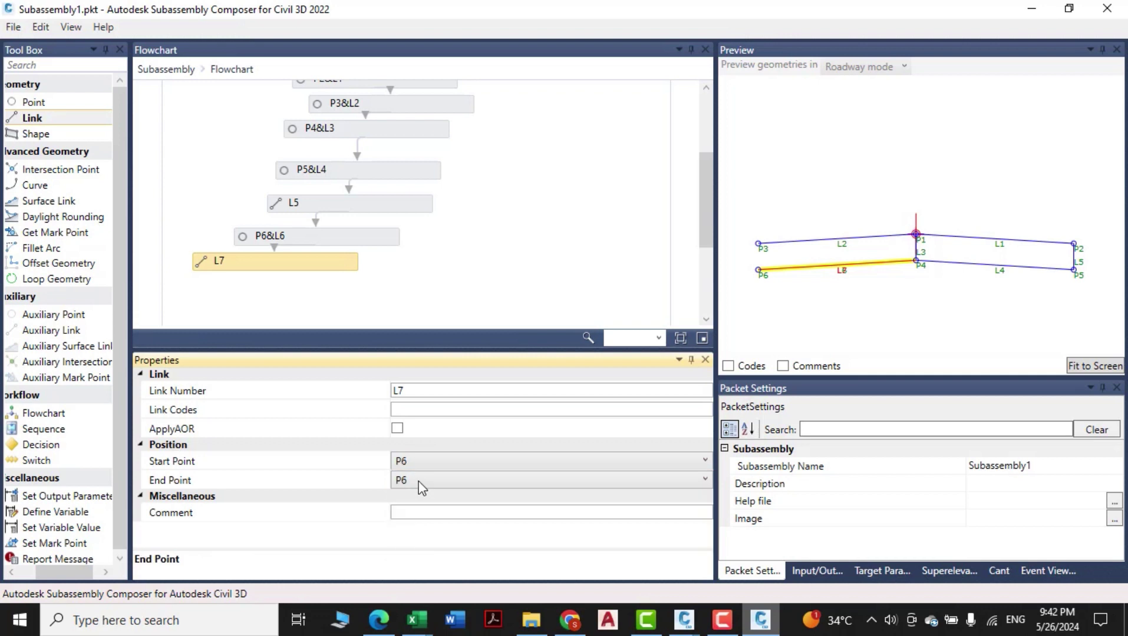
pyautogui.click(415, 462)
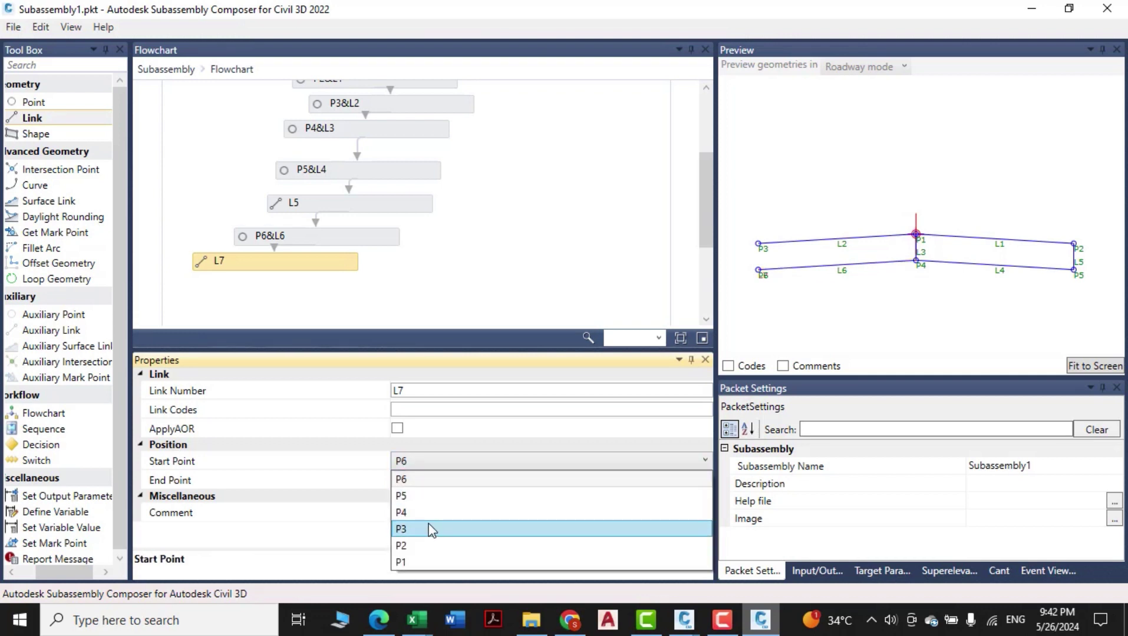
pyautogui.click(428, 529)
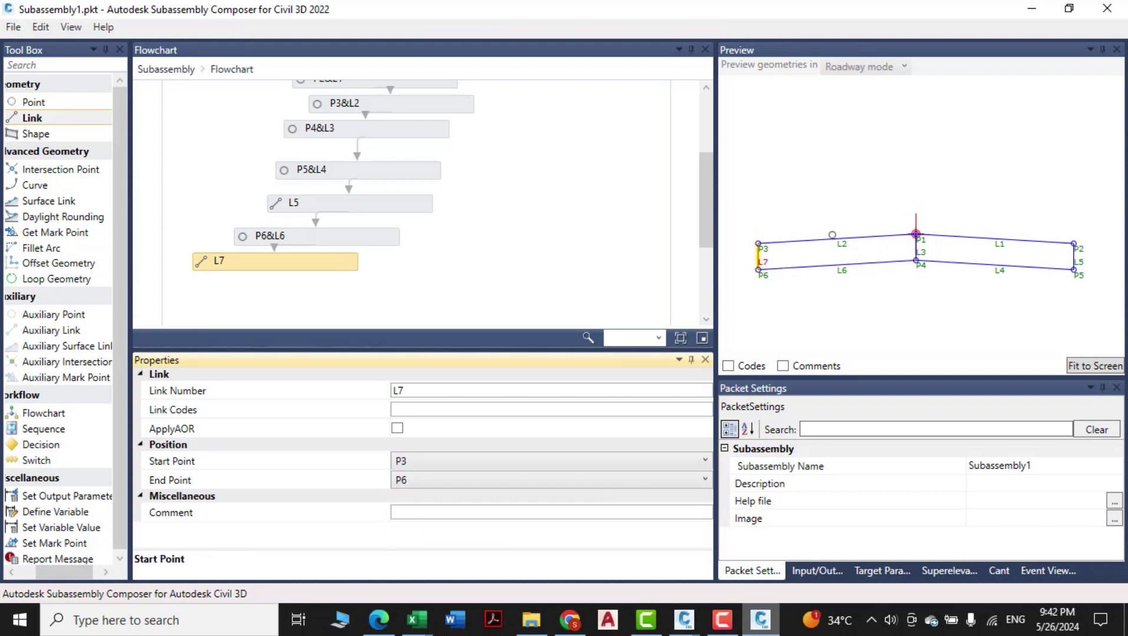
pyautogui.click(819, 320)
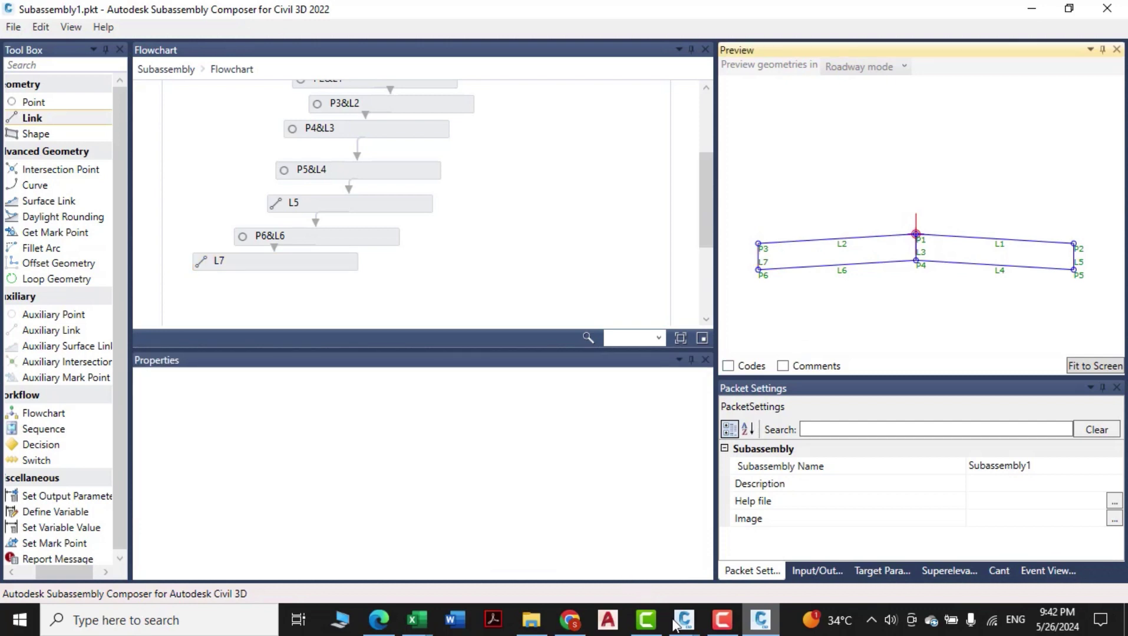
# Switch to Civil 3D and close the -X end of the offset slope lines in Drawing3 with a polyline
pyautogui.moveTo(687, 623)
pyautogui.click(622, 558)
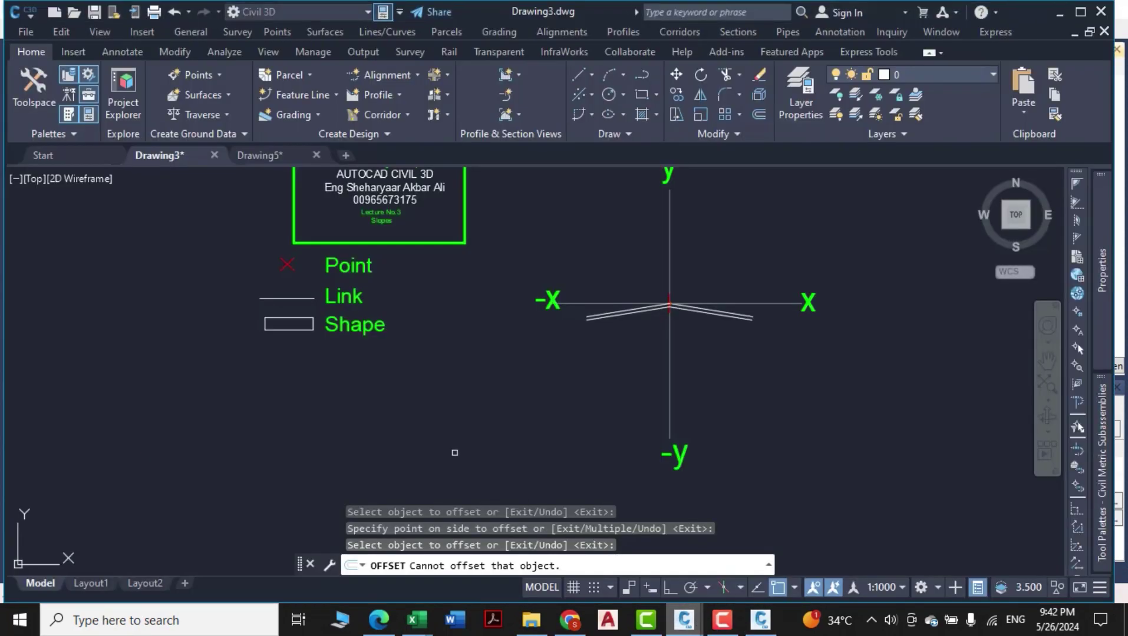
pyautogui.press('Escape')
pyautogui.scroll(4, 622, 302)
pyautogui.write('pl')
pyautogui.press('Return')
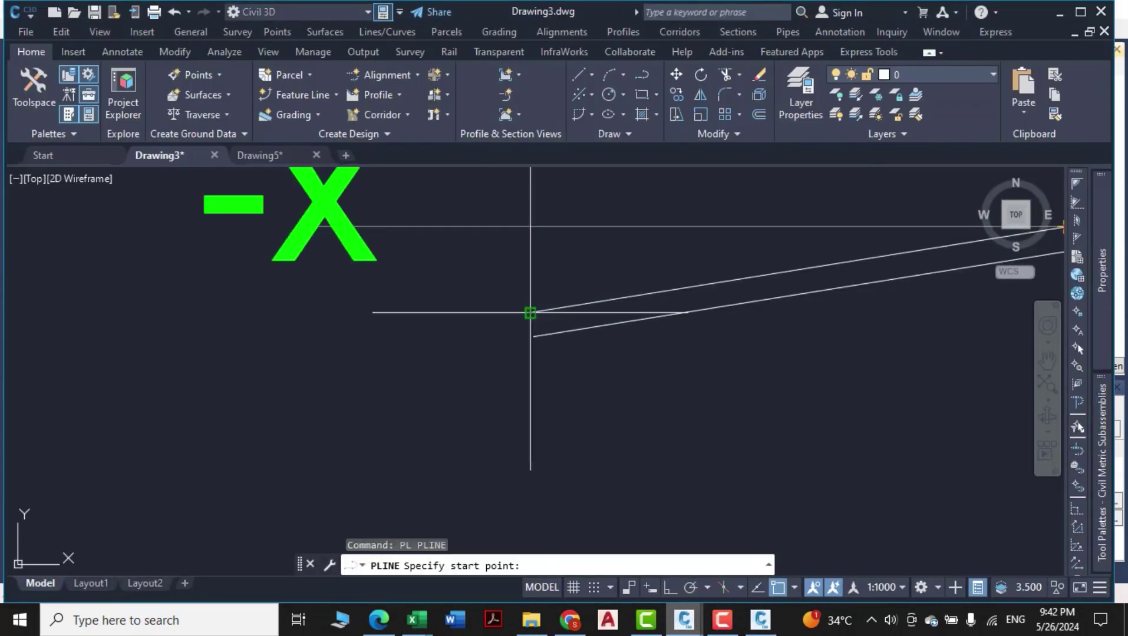
pyautogui.click(530, 313)
pyautogui.click(534, 337)
pyautogui.scroll(-3, 536, 335)
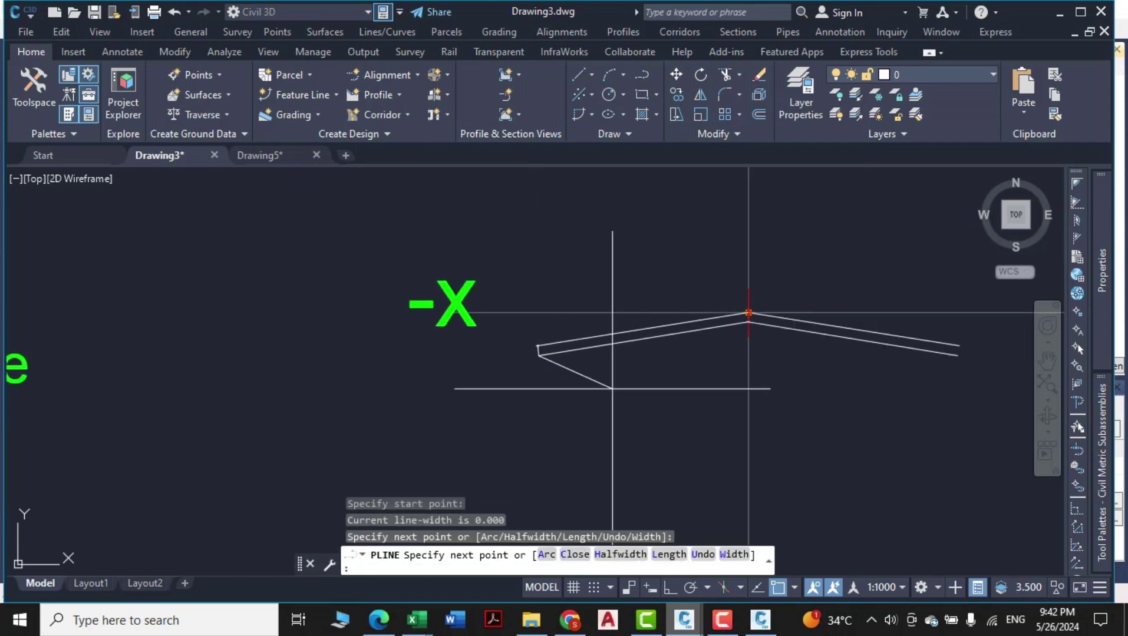
pyautogui.press('Return')
# Close the X end of the offset slope lines with another polyline
pyautogui.press('Return')
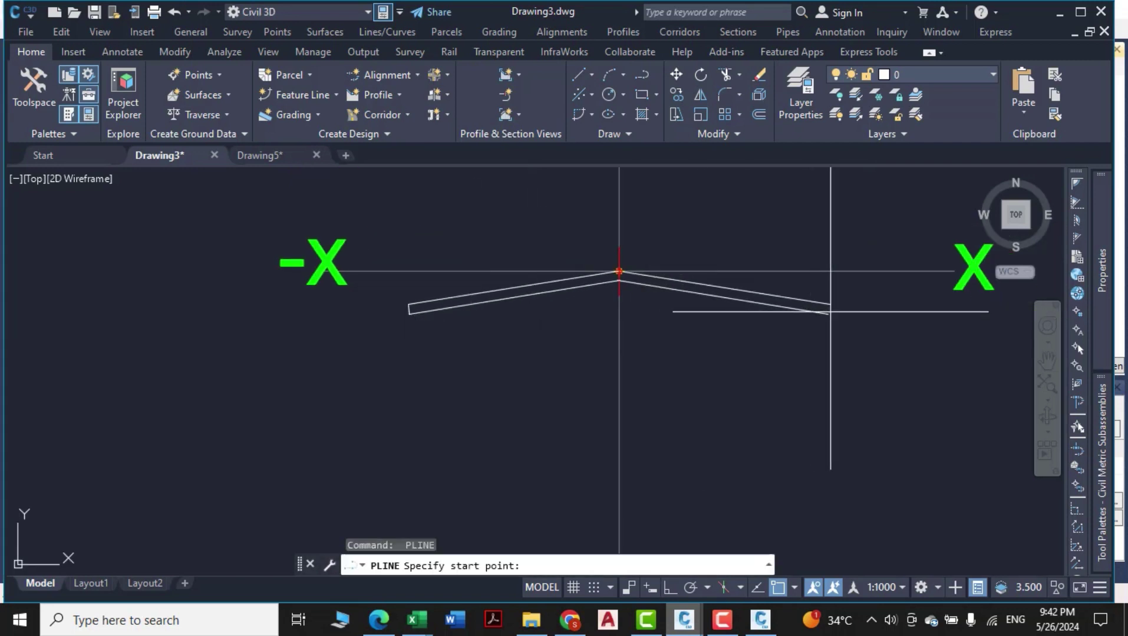
pyautogui.scroll(4, 829, 295)
pyautogui.click(829, 295)
pyautogui.click(825, 318)
pyautogui.press('Escape')
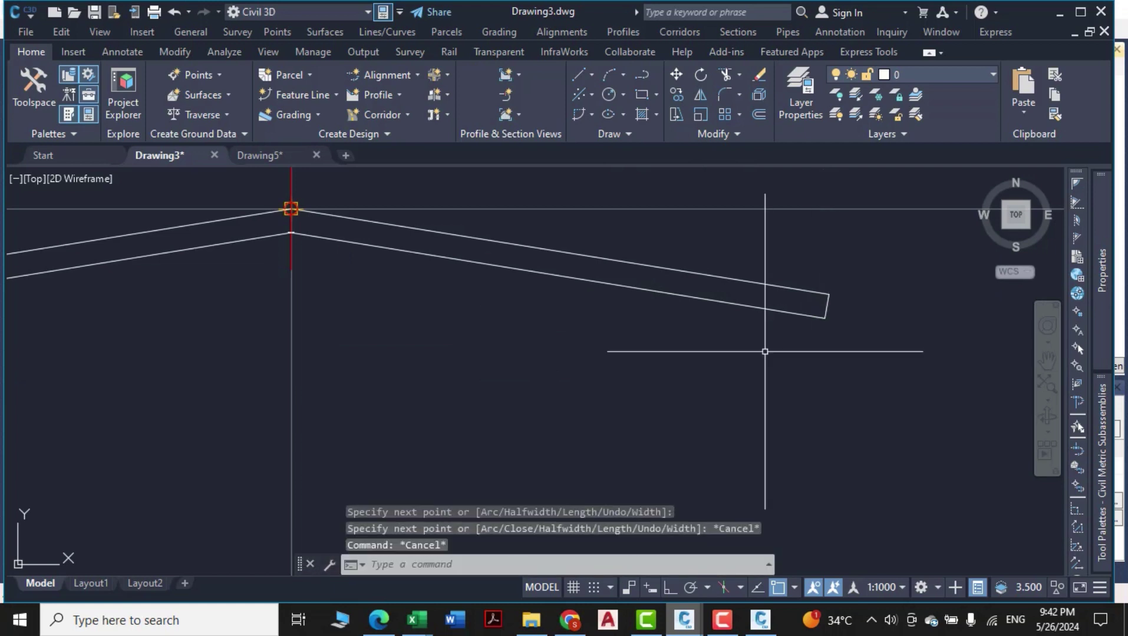
# Fill both closed halves of the crowned layer sketch with a solid hatch
pyautogui.write('h')
pyautogui.press('Return')
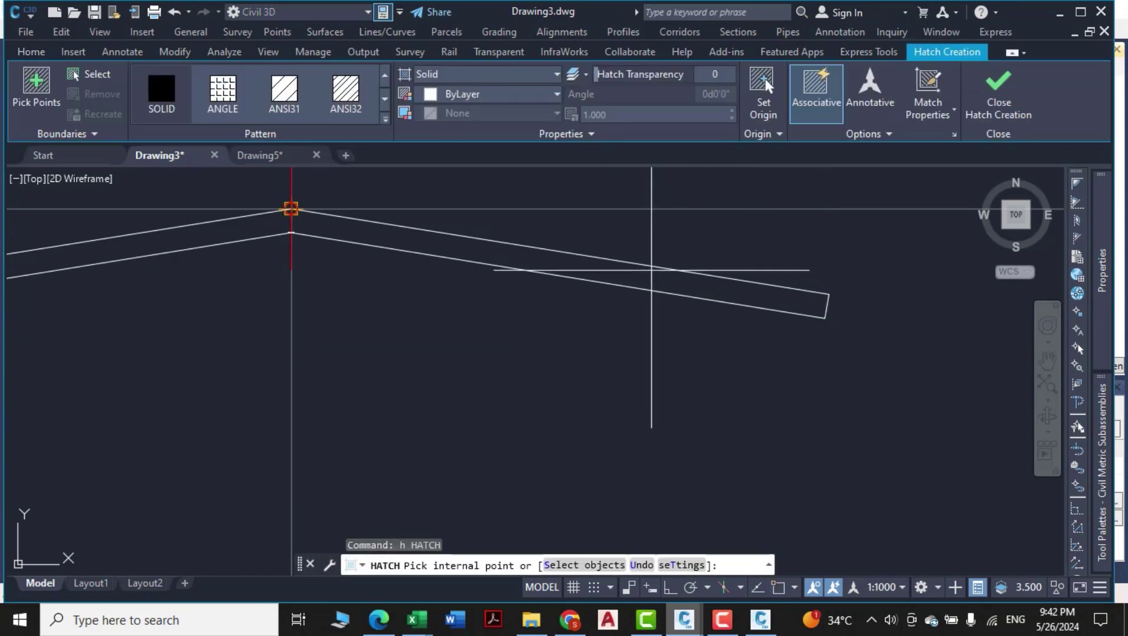
pyautogui.click(654, 273)
pyautogui.scroll(-2, 613, 294)
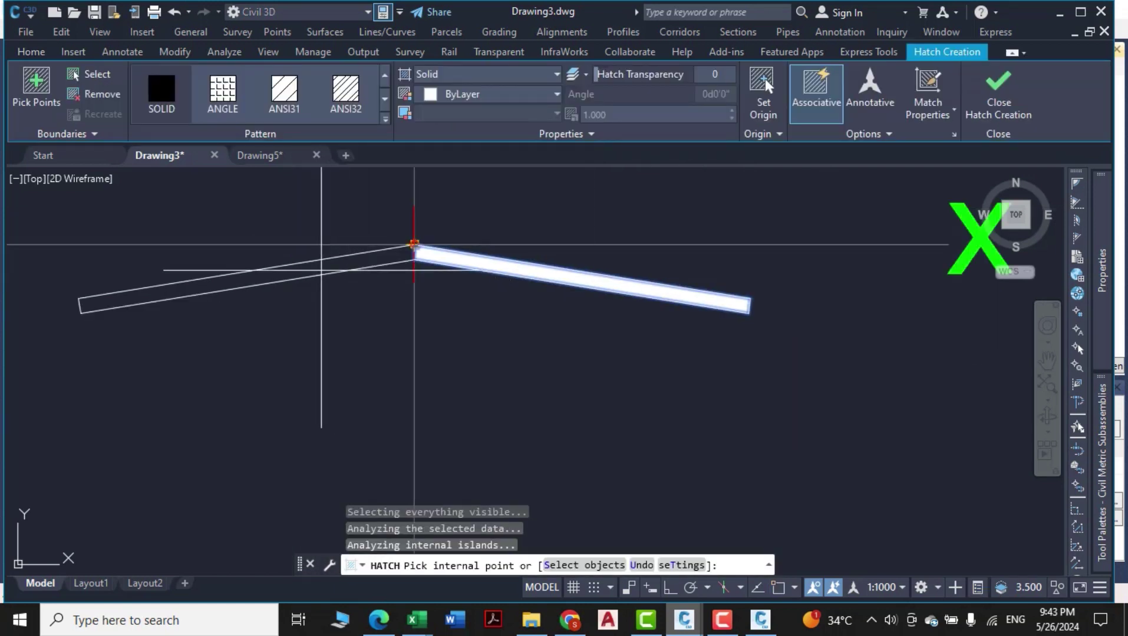
pyautogui.click(321, 270)
pyautogui.press('Return')
pyautogui.press('Escape')
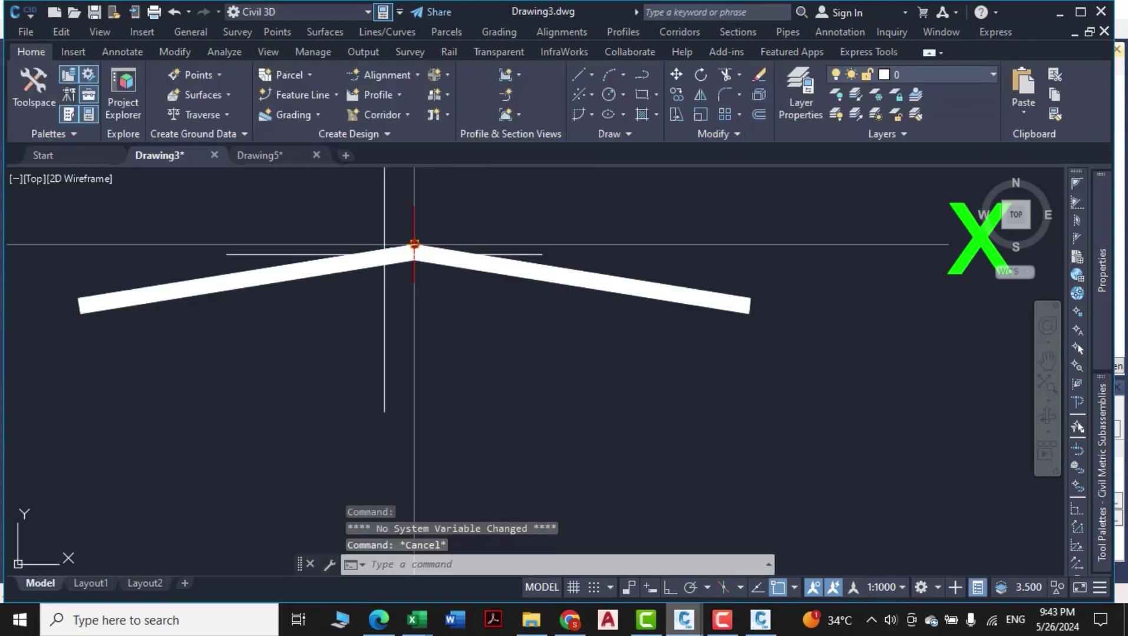
# Switch to Subassembly Composer, add a shape below L7 in the flowchart and fill the area enclosed by L1, L5, L4 and L3
pyautogui.click(760, 620)
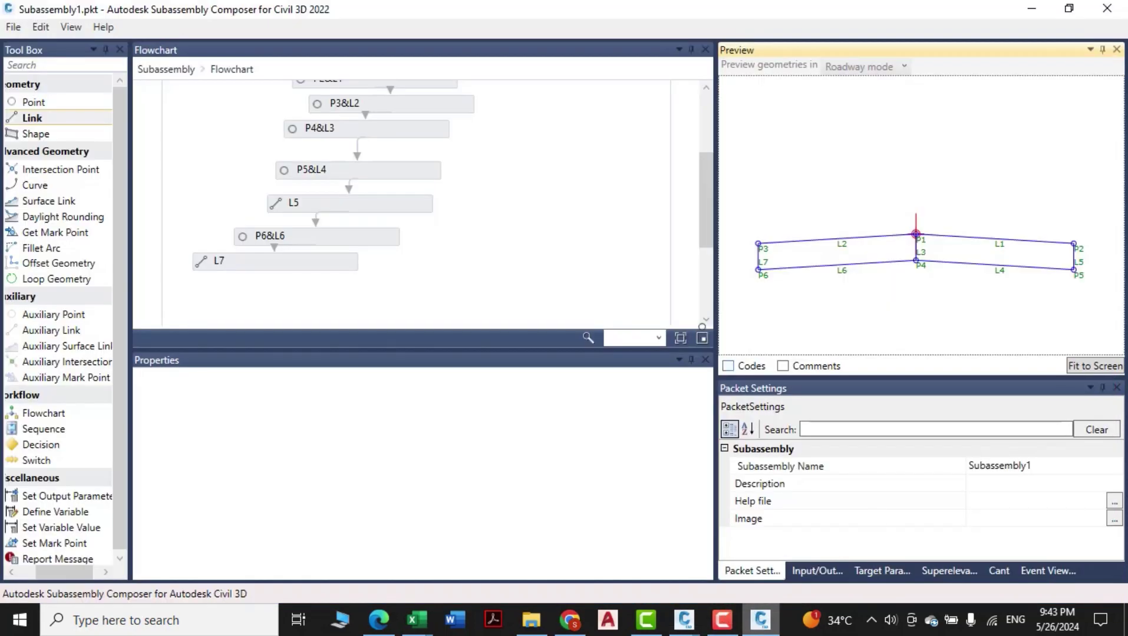
pyautogui.moveTo(35, 134); pyautogui.dragTo(291, 285)
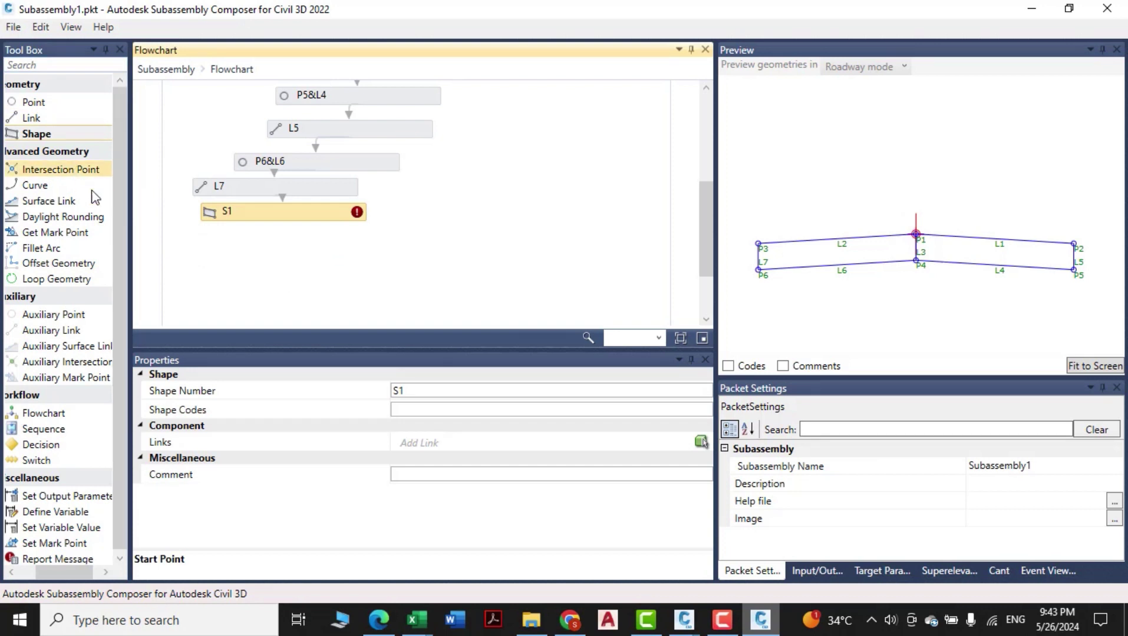
pyautogui.click(703, 443)
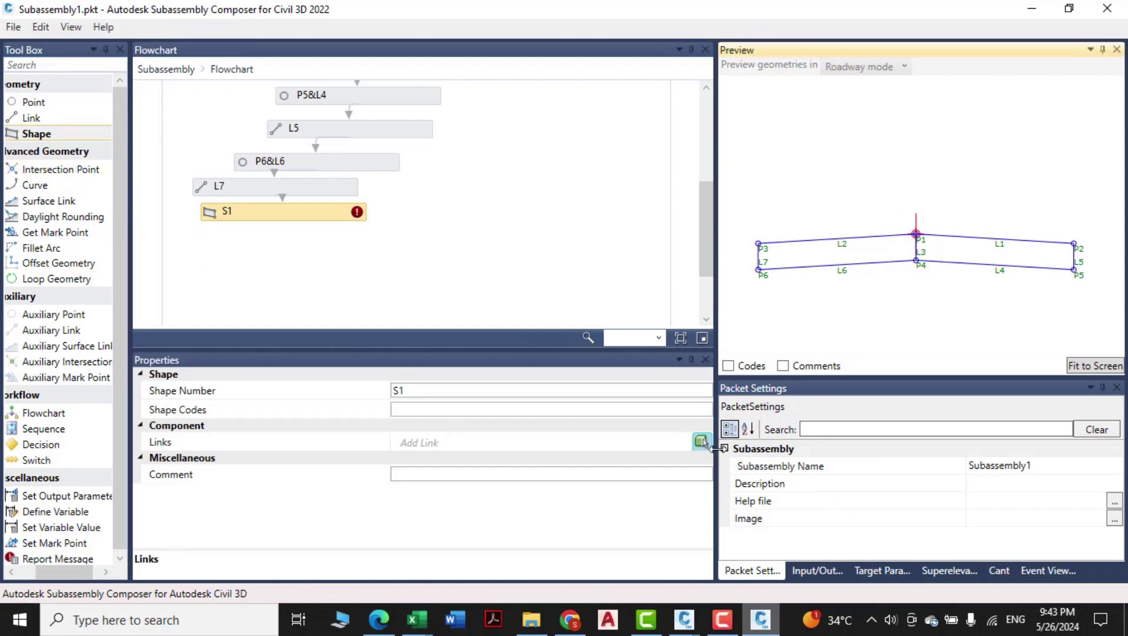
pyautogui.click(947, 265)
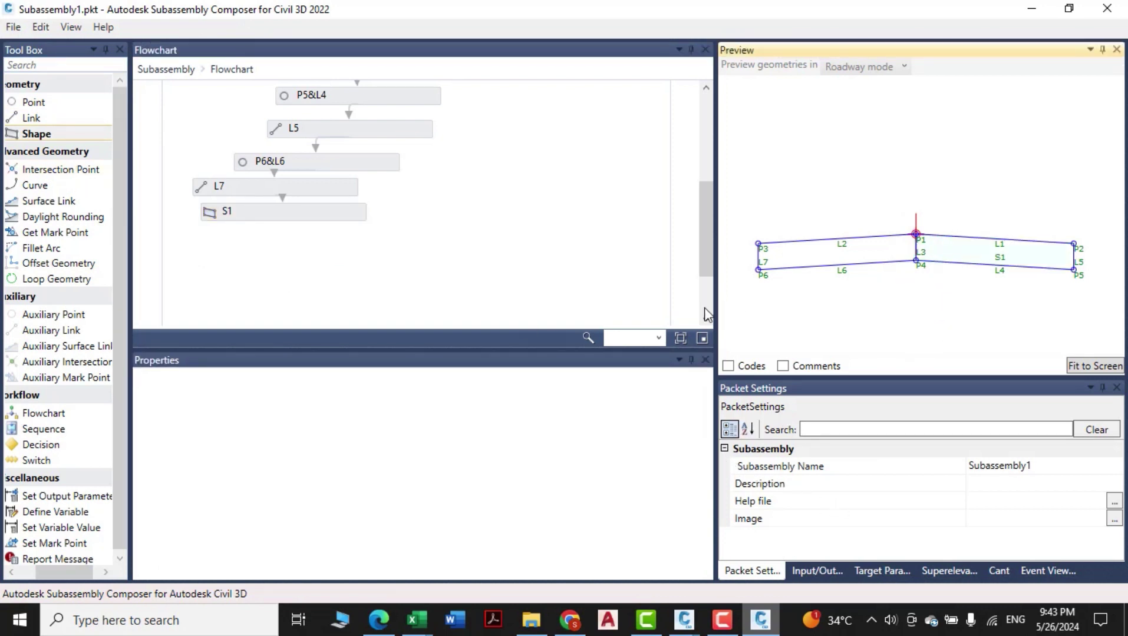
# Add a shape below S1 in the flowchart and fill the area enclosed by L2, L7, L6 and L3
pyautogui.moveTo(36, 133); pyautogui.dragTo(291, 261)
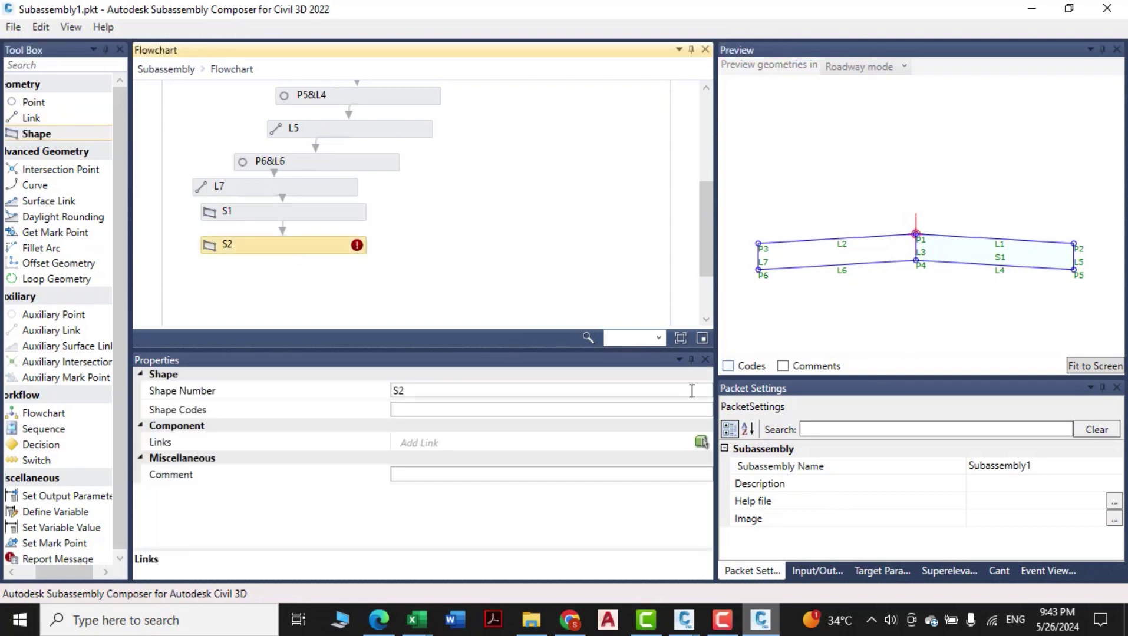
pyautogui.click(701, 442)
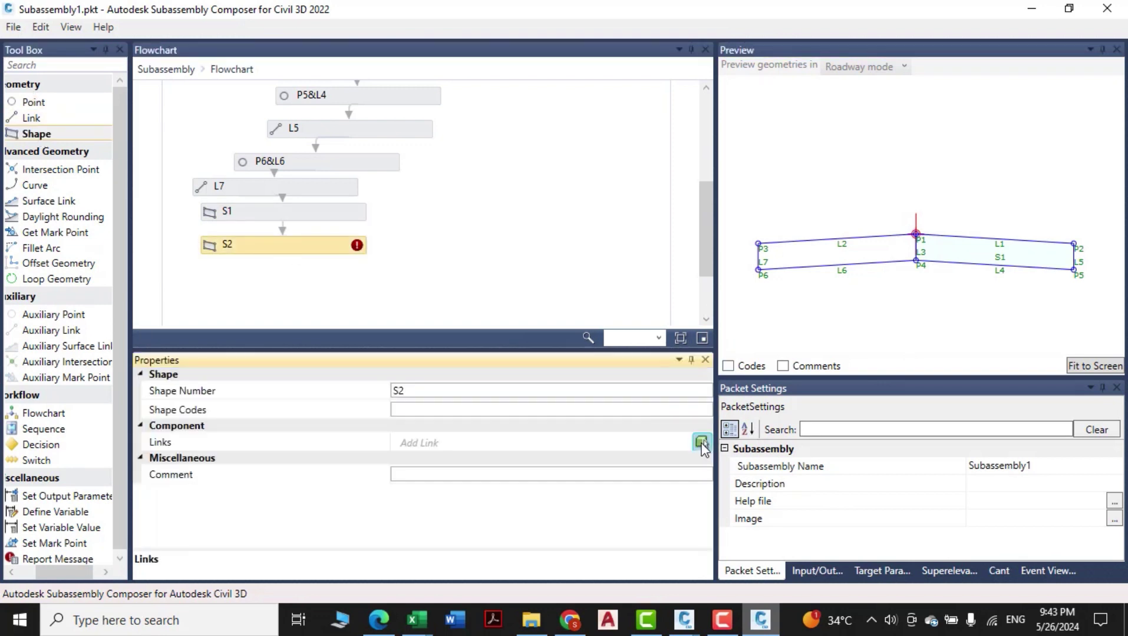
pyautogui.click(815, 254)
# Examine the hatched sketch and the typical road cross sections in the Civil 3D drawings, and return to Subassembly Composer
pyautogui.click(683, 620)
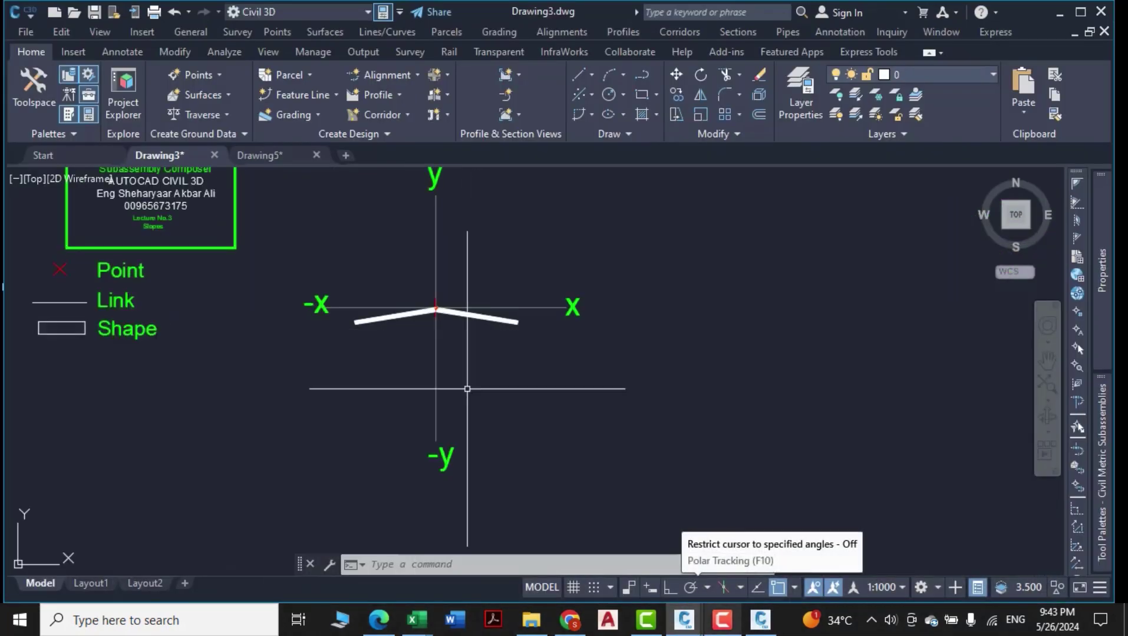
pyautogui.click(760, 620)
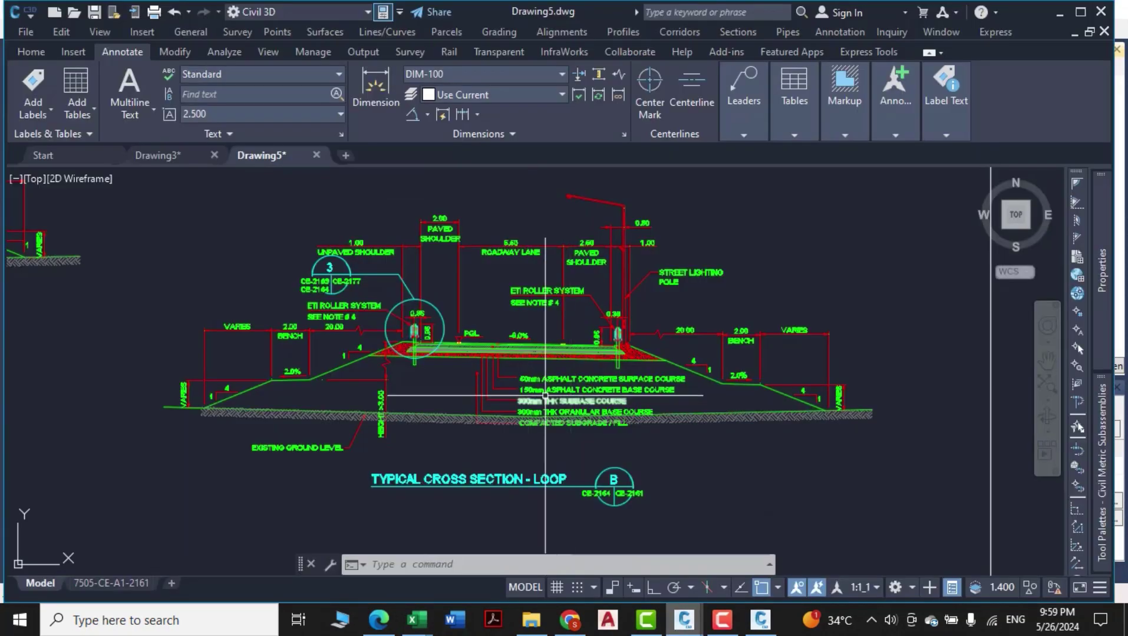
pyautogui.scroll(-3, 519, 465)
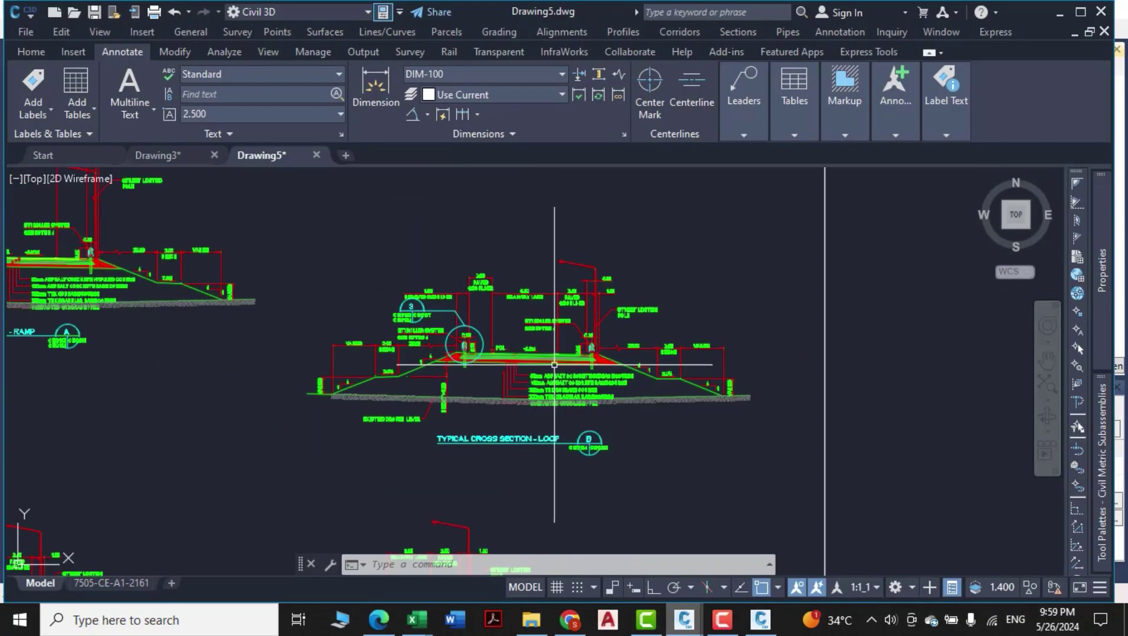
pyautogui.scroll(2, 589, 442)
pyautogui.moveTo(528, 444); pyautogui.dragTo(712, 443, button='middle')
pyautogui.scroll(-4, 554, 403)
pyautogui.moveTo(553, 403); pyautogui.dragTo(516, 302, button='middle')
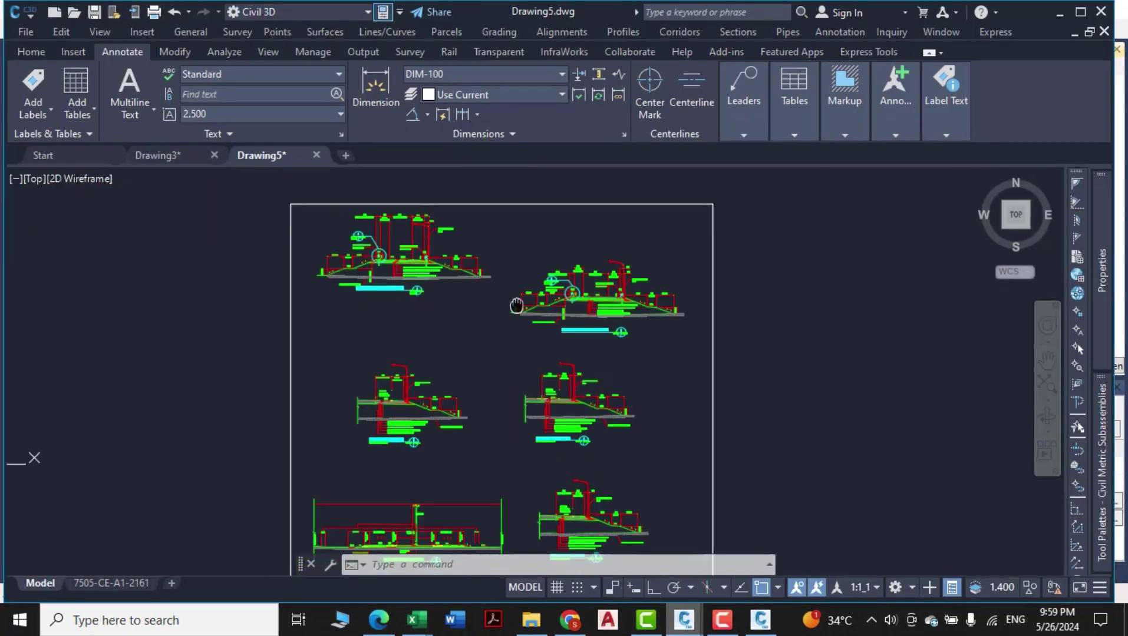
pyautogui.click(760, 620)
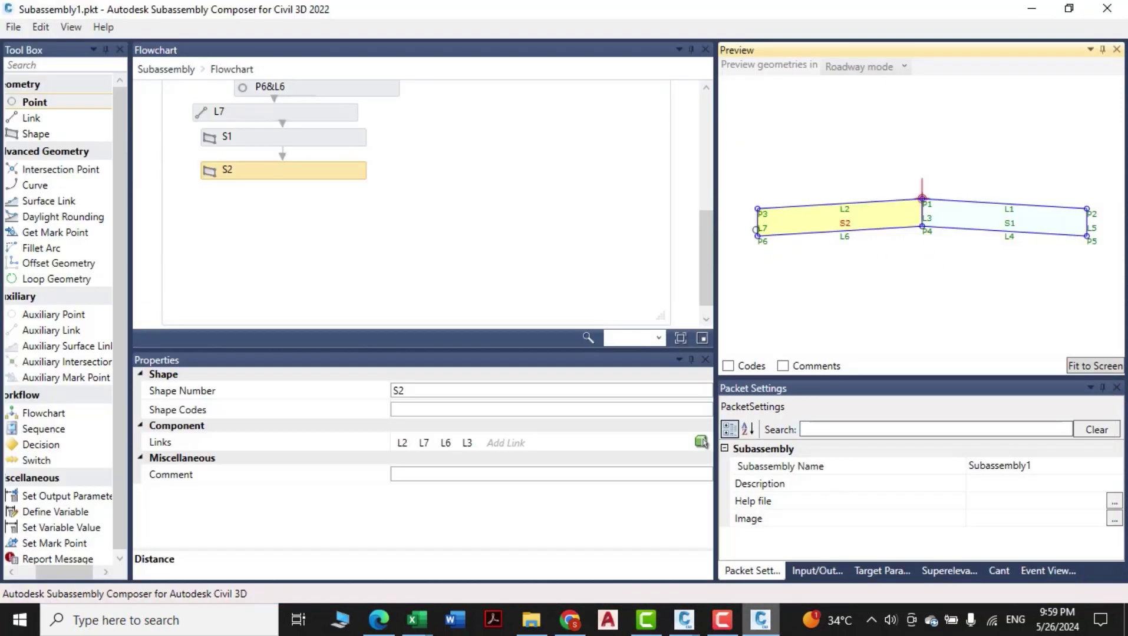